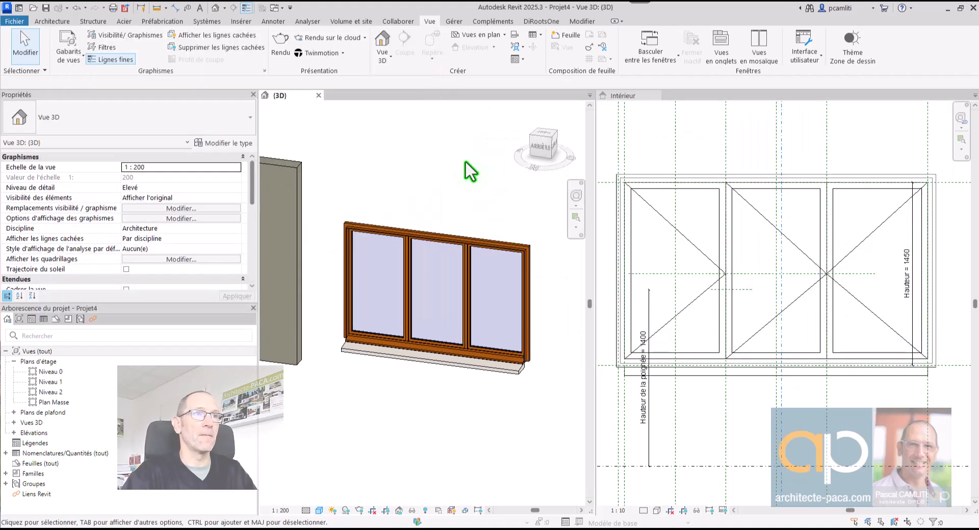
# Select the three-leaf window in the 3D view and arrange the open views as tabs.
pyautogui.click(457, 182)
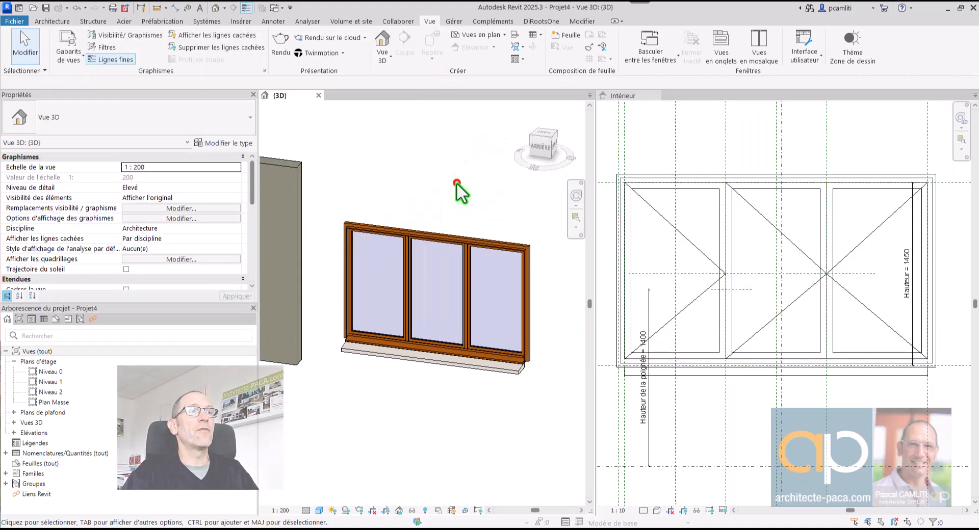
pyautogui.click(466, 251)
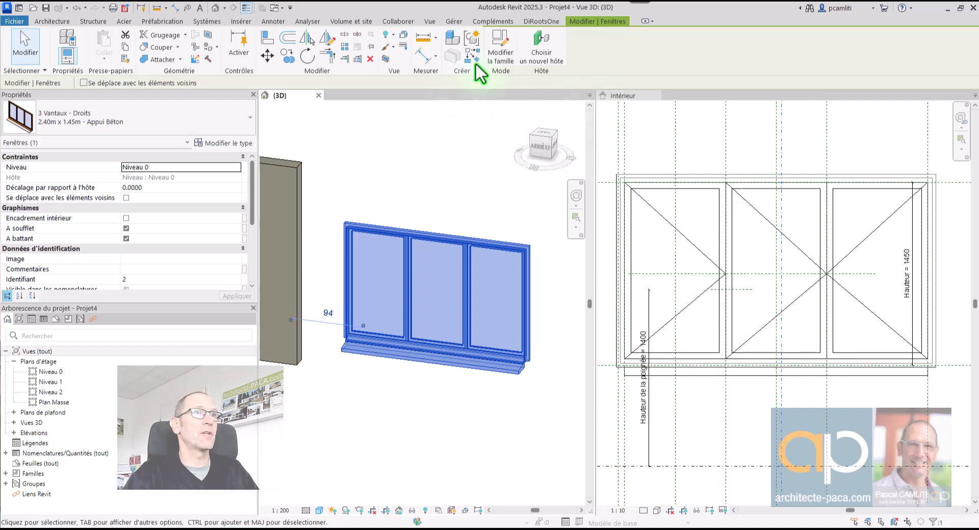
pyautogui.click(429, 22)
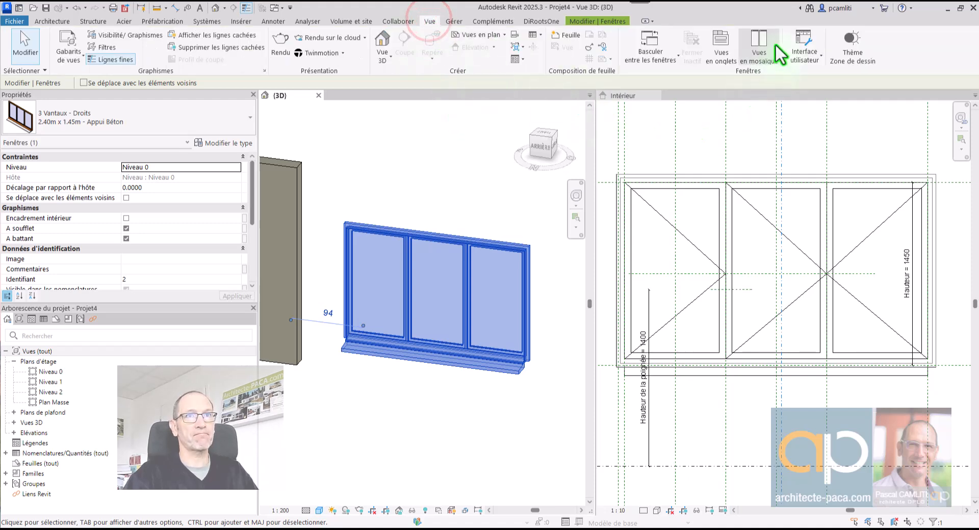
pyautogui.click(731, 47)
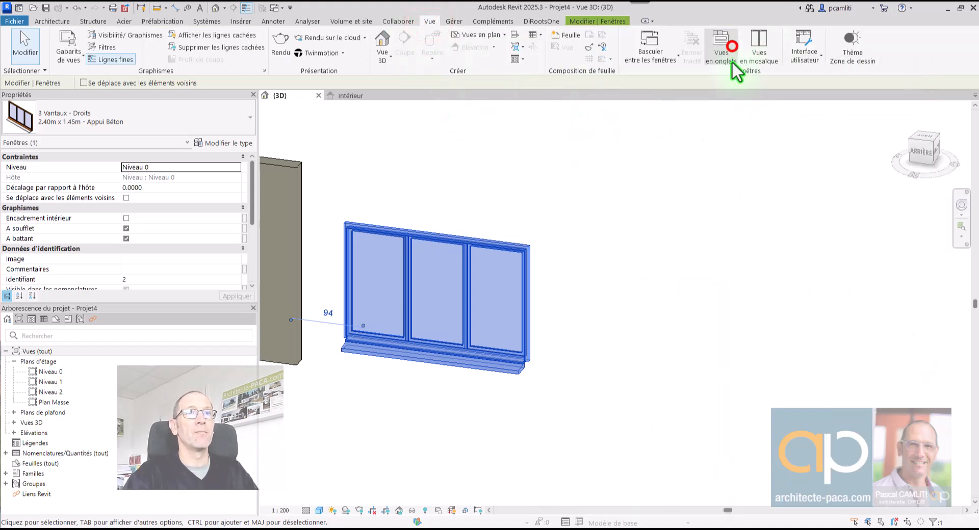
# Move the window freely beside the wall in the 3D view, to about 1.84 m from the wall's end.
pyautogui.click(589, 216)
pyautogui.moveTo(606, 224); pyautogui.dragTo(773, 211, button='middle')
pyautogui.moveTo(651, 226); pyautogui.dragTo(724, 235)
pyautogui.keyDown('shift'); pyautogui.moveTo(883, 257); pyautogui.dragTo(770, 267, button='middle'); pyautogui.keyUp('shift')
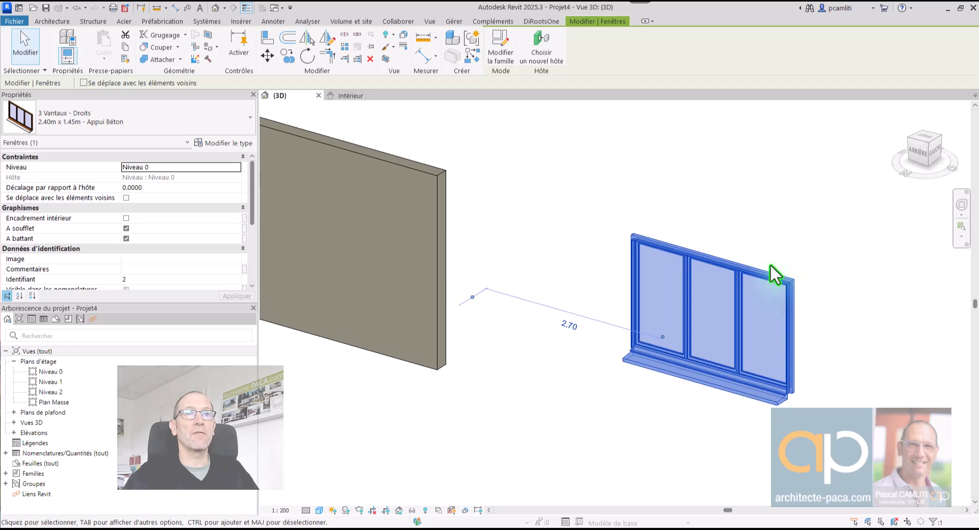
pyautogui.moveTo(762, 275); pyautogui.dragTo(645, 298)
pyautogui.keyDown('shift'); pyautogui.moveTo(716, 267); pyautogui.dragTo(651, 300, button='middle'); pyautogui.keyUp('shift')
# On the Niveau 0 floor plan, move the window to about 60 cm from the wall's end and review its type properties.
pyautogui.doubleClick(71, 371)
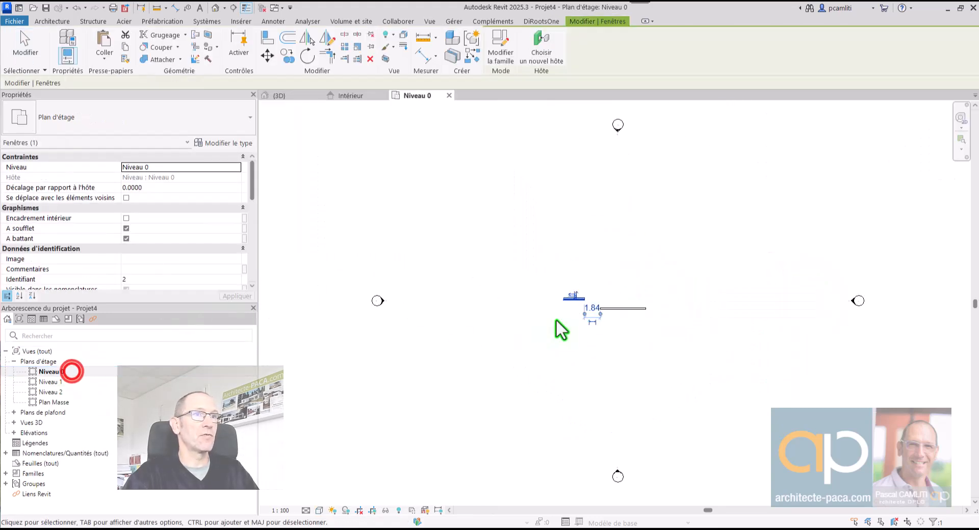
pyautogui.moveTo(559, 294); pyautogui.dragTo(473, 358)
pyautogui.scroll(4, 683, 295)
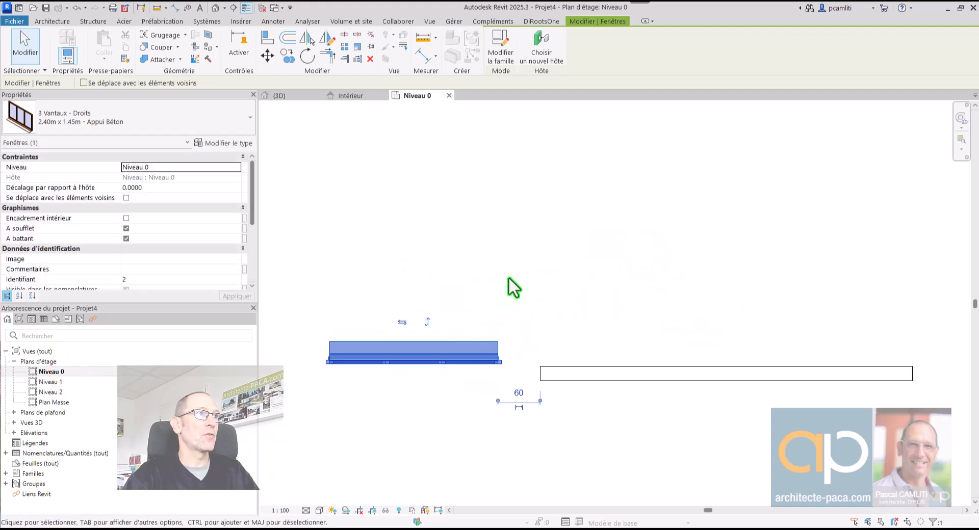
pyautogui.click(235, 143)
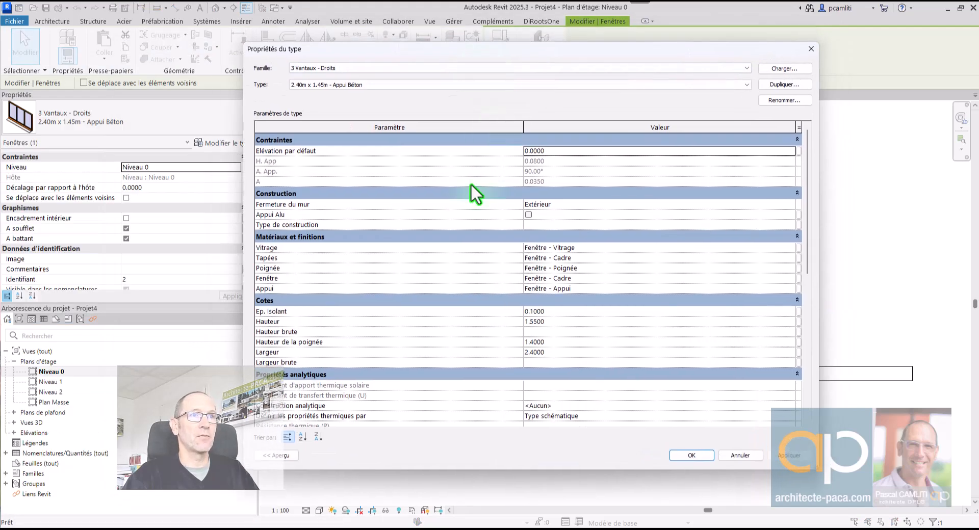
pyautogui.click(811, 49)
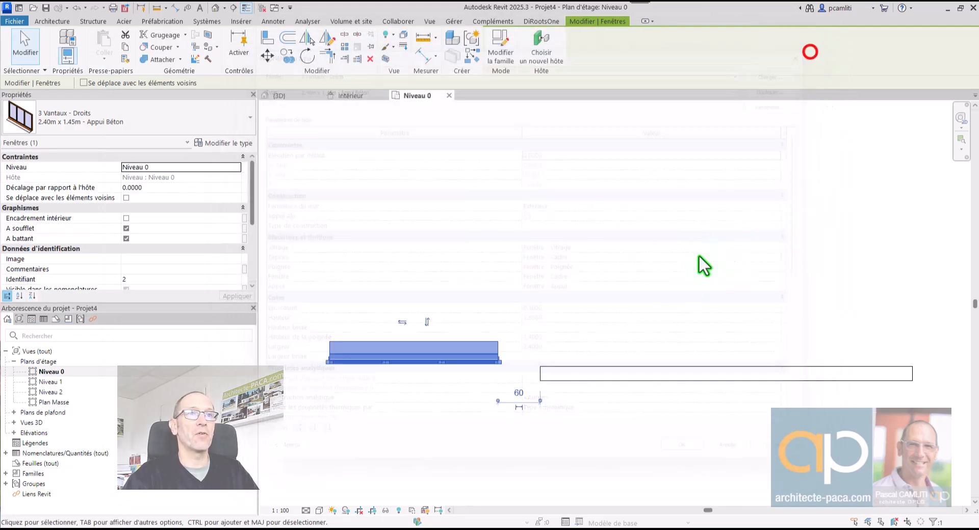
# Move the window in plan so it overlaps the wall's end lengthwise, just off the wall, and inspect it in 3D.
pyautogui.click(523, 331)
pyautogui.moveTo(482, 366); pyautogui.dragTo(601, 330)
pyautogui.hotkey('ctrl', 'Tab')
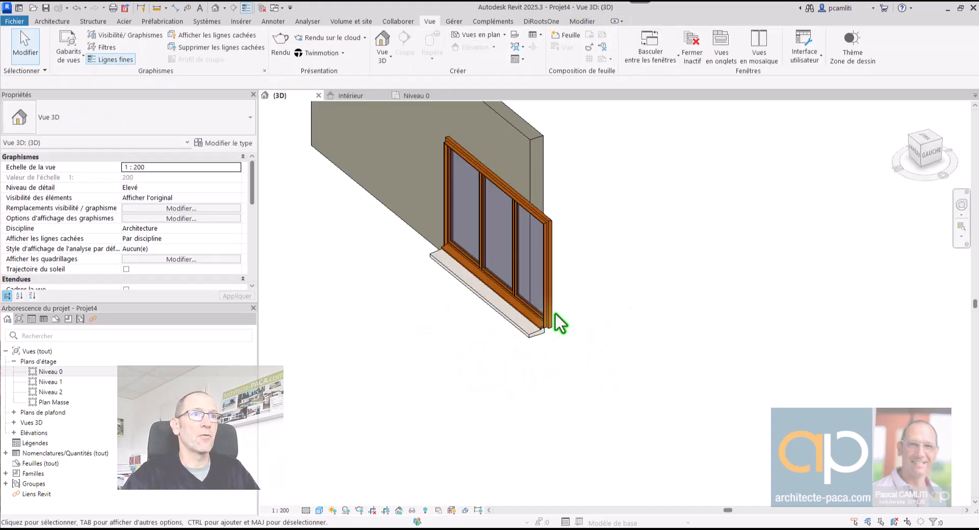
pyautogui.click(546, 284)
pyautogui.keyDown('shift'); pyautogui.moveTo(547, 284); pyautogui.dragTo(742, 338, button='middle'); pyautogui.keyUp('shift')
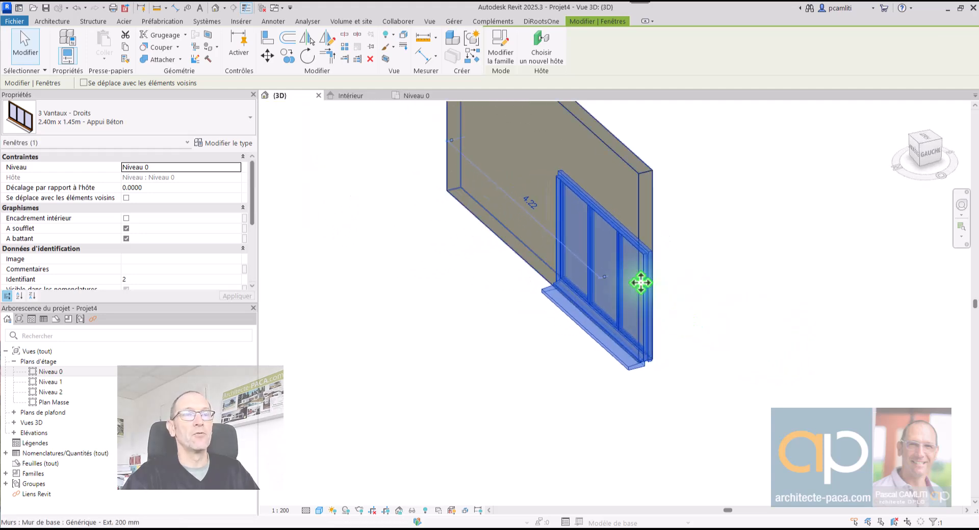
# On the Niveau 0 plan, dismiss the save reminder and move the window alongside the wall, about 1.78 m from its far end.
pyautogui.doubleClick(72, 372)
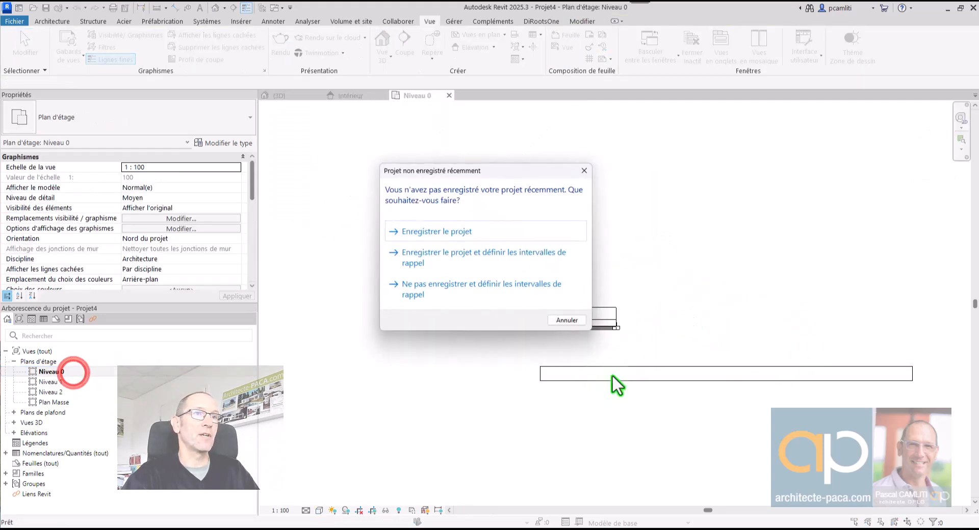
pyautogui.click(568, 317)
pyautogui.moveTo(606, 333); pyautogui.dragTo(781, 375)
pyautogui.moveTo(844, 363); pyautogui.dragTo(728, 304, button='middle')
pyautogui.scroll(3, 712, 288)
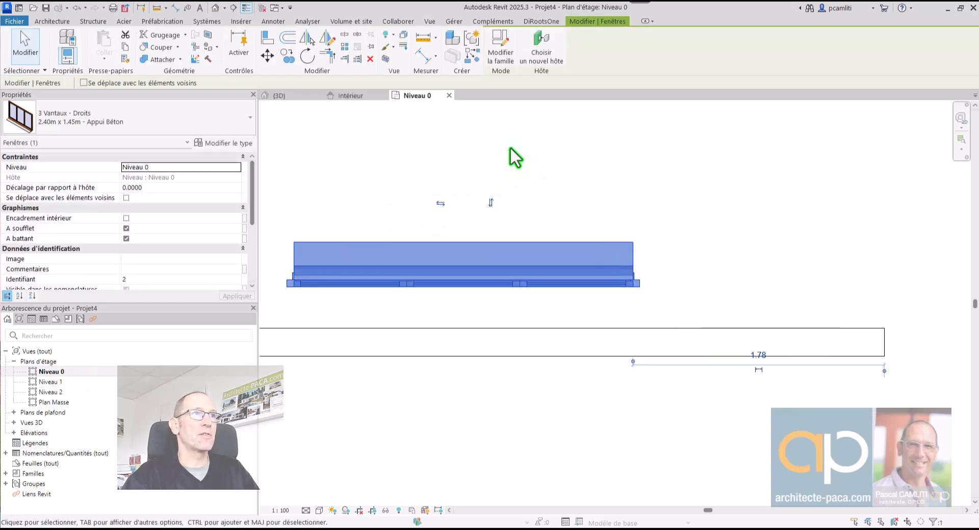
# Align the window frame's face opposite the sill with the lower wall face in plan.
pyautogui.click(268, 36)
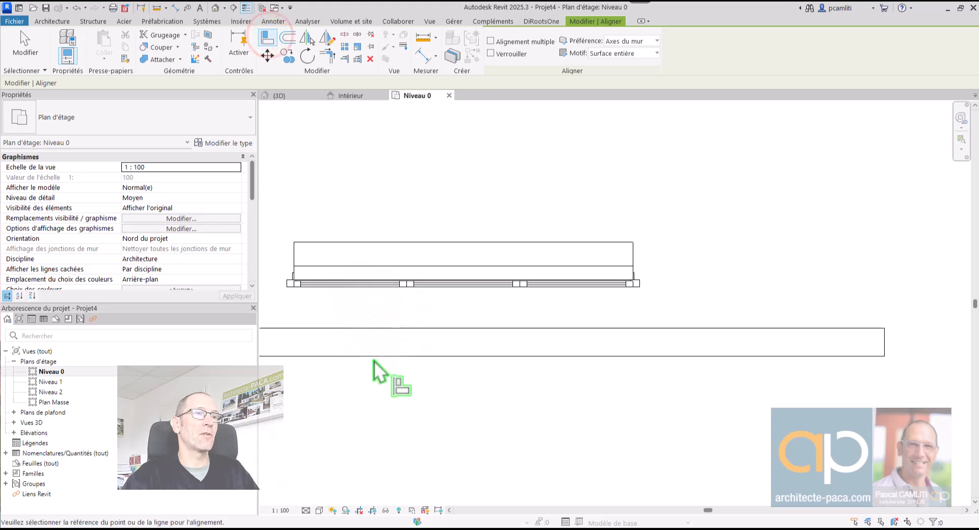
pyautogui.click(378, 356)
pyautogui.click(357, 288)
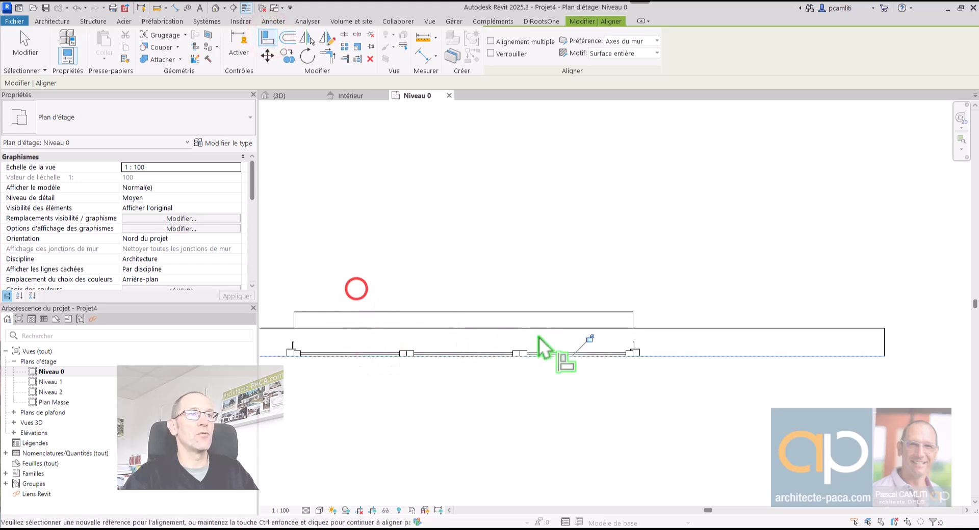
pyautogui.press('Escape')
pyautogui.click(616, 312)
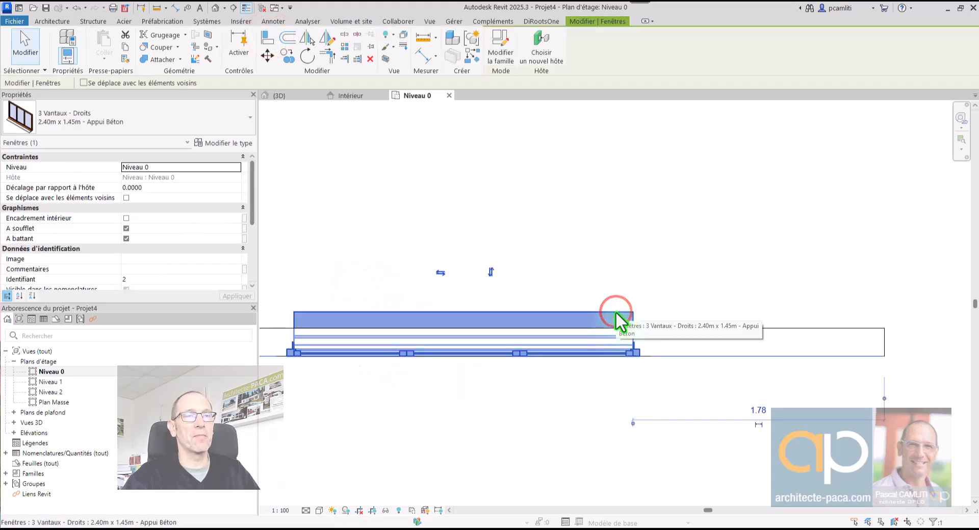
pyautogui.moveTo(647, 321); pyautogui.dragTo(723, 274, button='middle')
pyautogui.press('Escape')
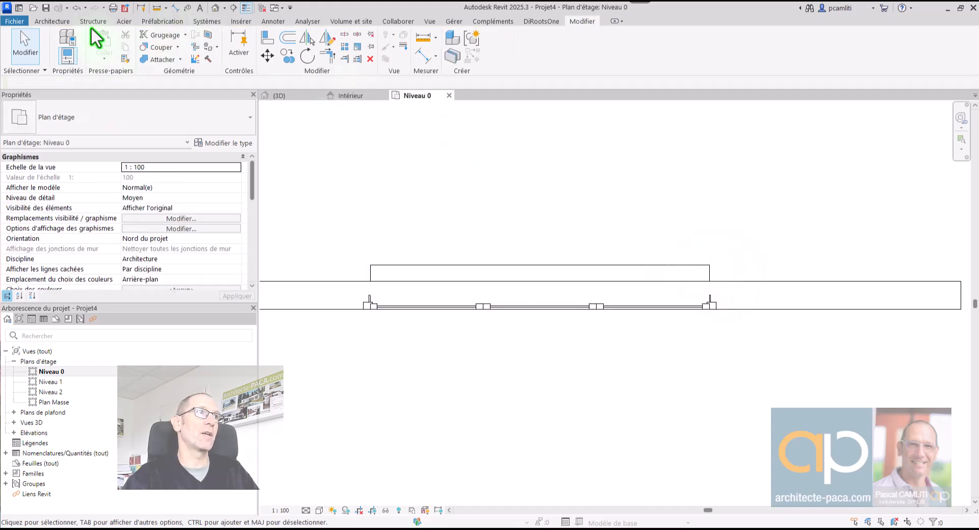
# Create an in-place component in the Fenêtres category, named "vide".
pyautogui.click(57, 22)
pyautogui.click(148, 59)
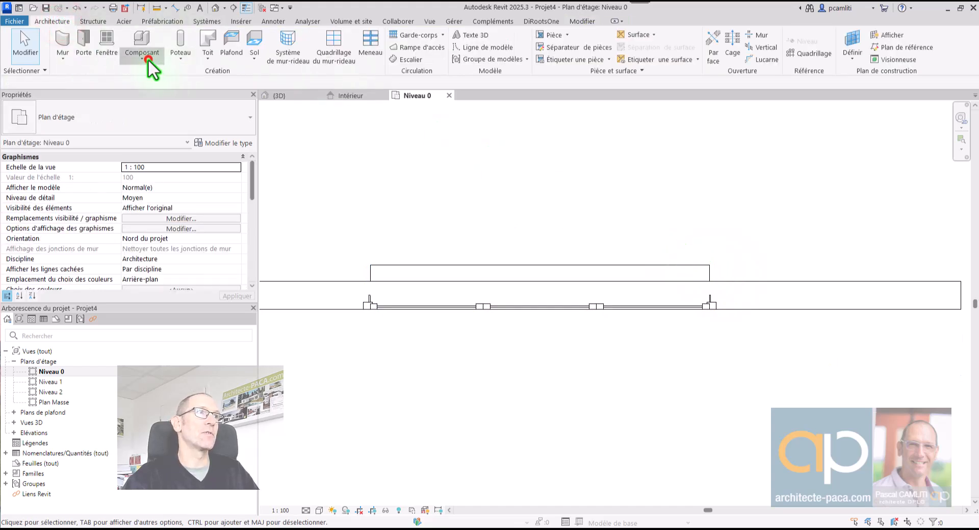
pyautogui.click(149, 100)
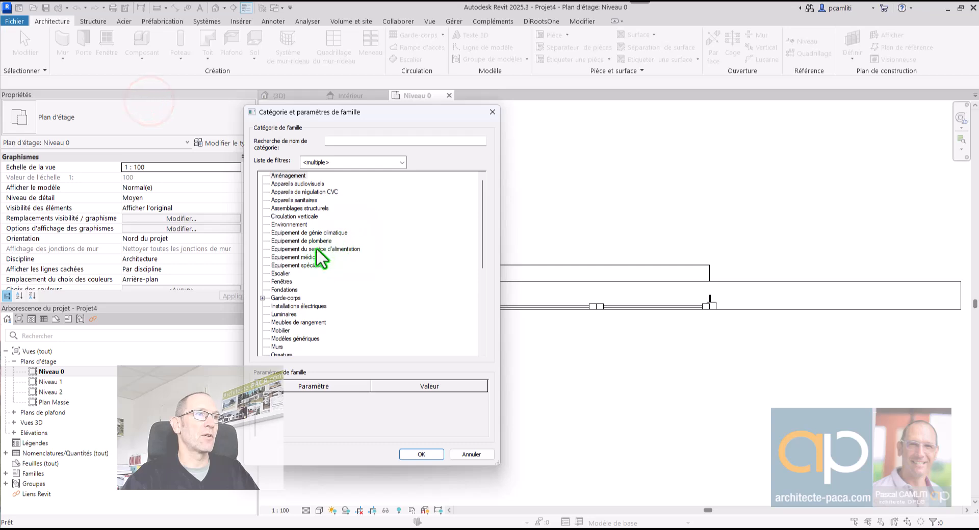
pyautogui.scroll(-1, 301, 250)
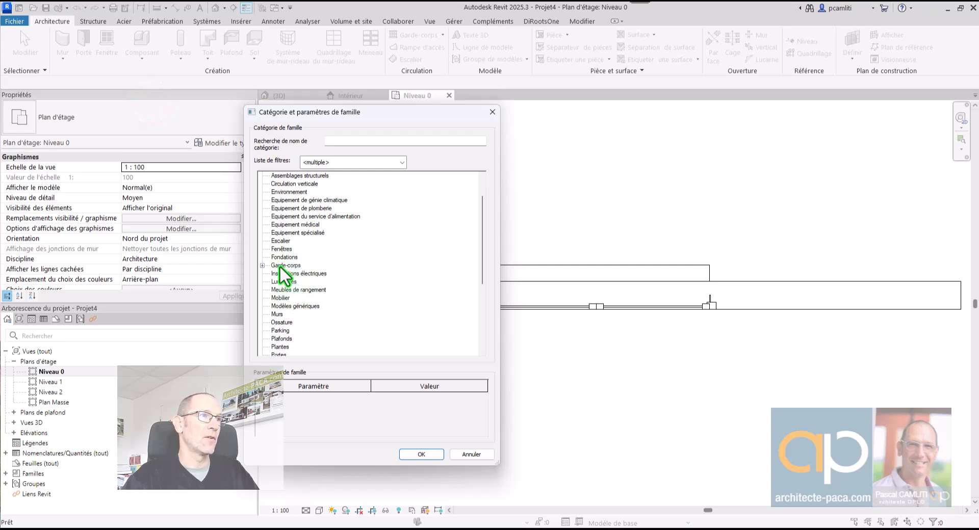
pyautogui.click(281, 249)
pyautogui.click(422, 455)
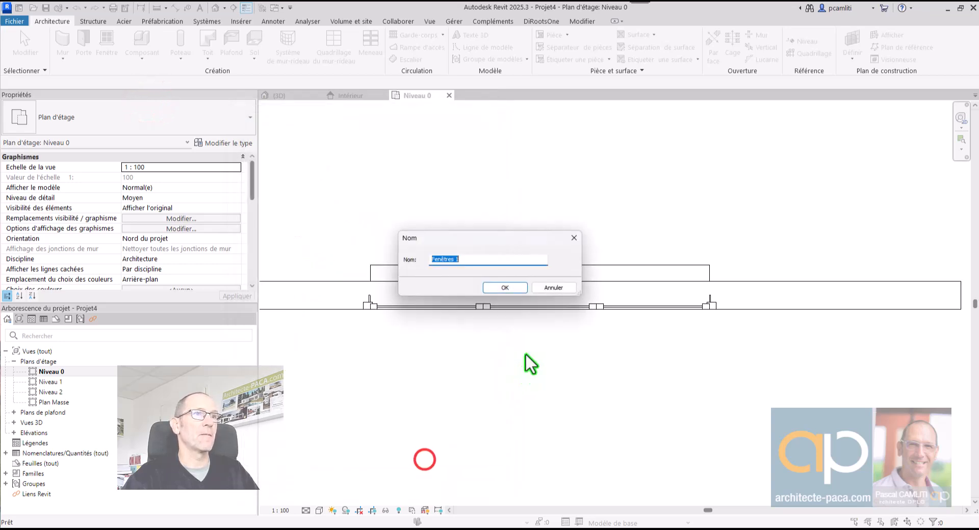
pyautogui.write('qsdf')
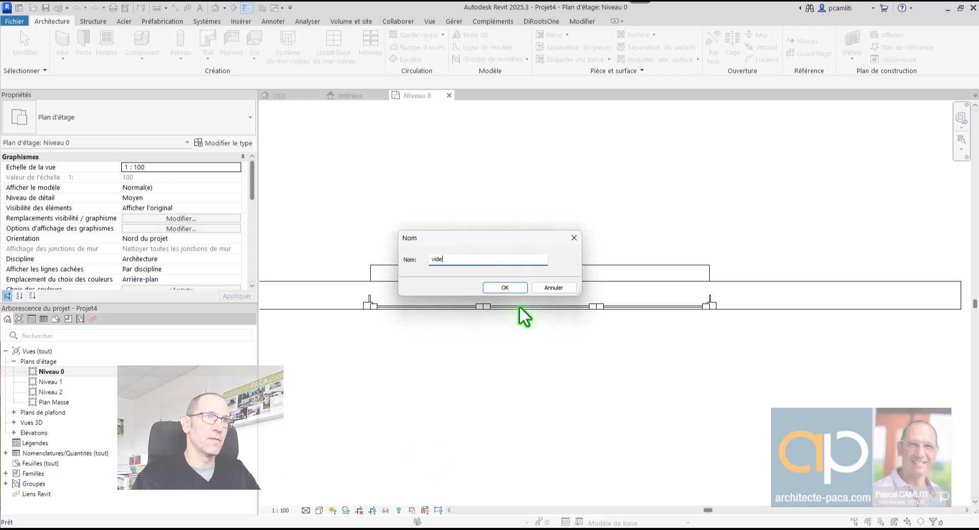
pyautogui.press('Return')
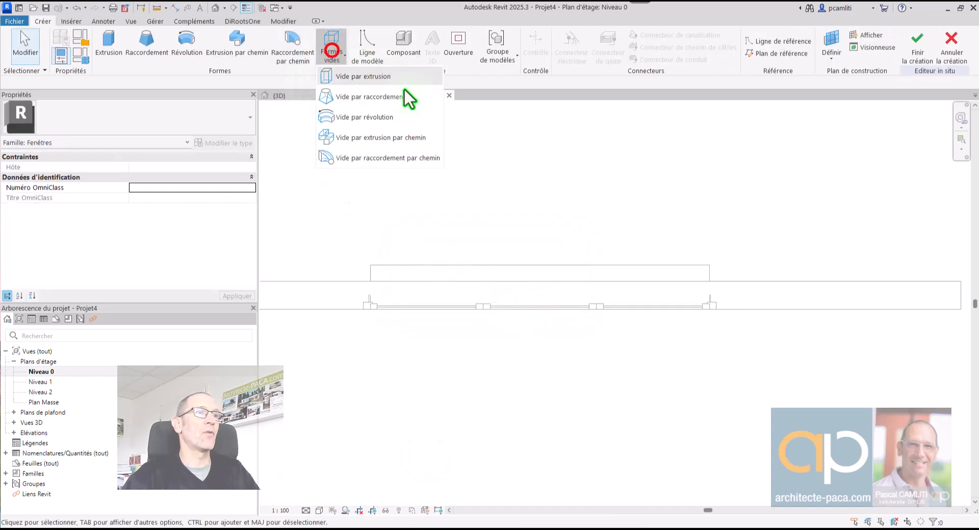
# Create a void extrusion from a 2.40 m wide rectangle running from the lower wall face to the sill's outer edge.
pyautogui.click(400, 76)
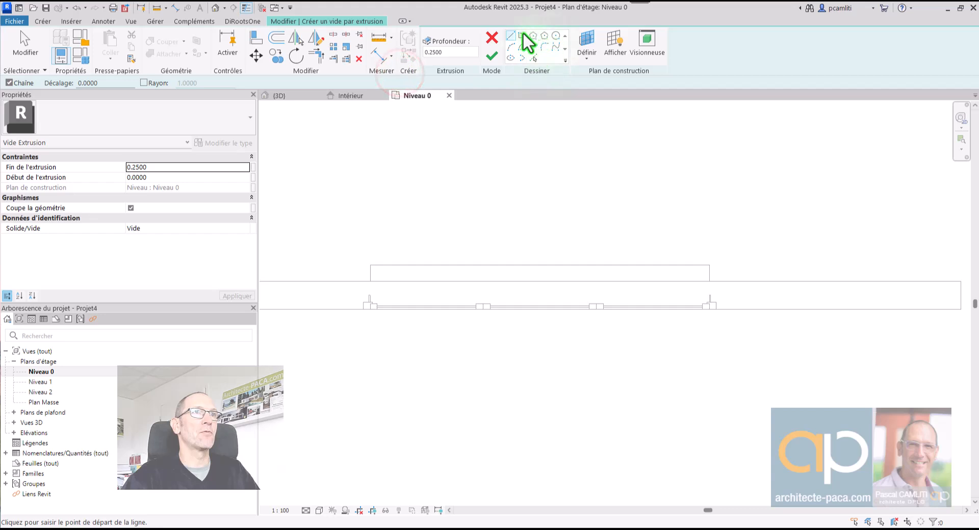
pyautogui.scroll(3, 384, 323)
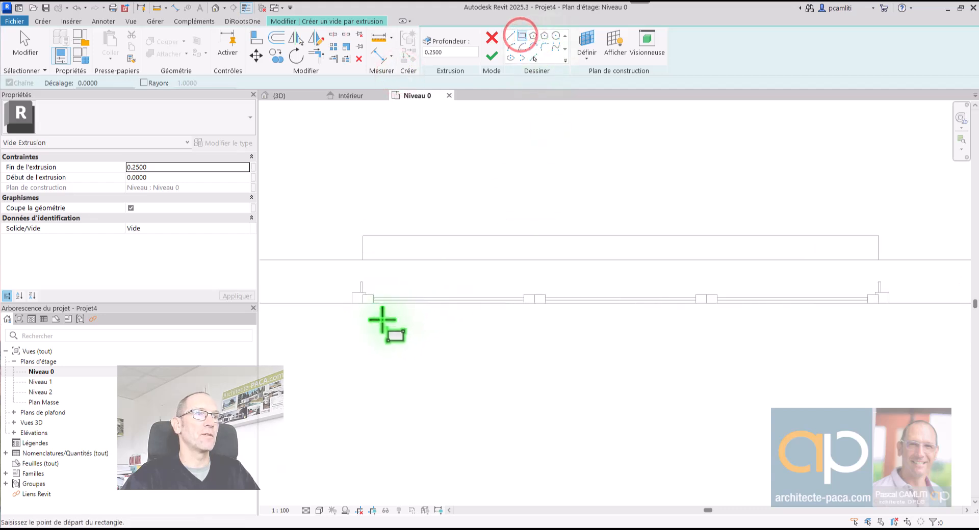
pyautogui.click(359, 300)
pyautogui.scroll(-2, 815, 240)
pyautogui.moveTo(823, 240); pyautogui.dragTo(663, 258, button='middle')
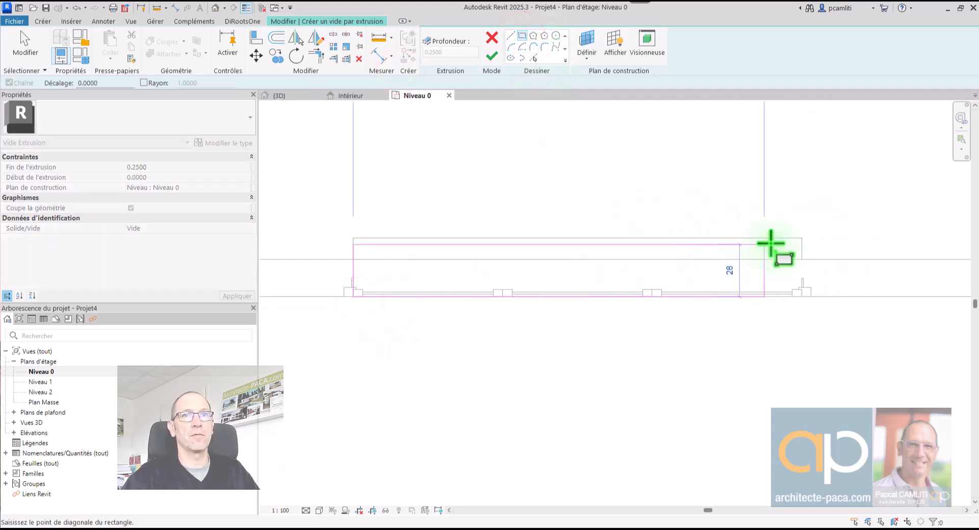
pyautogui.click(801, 240)
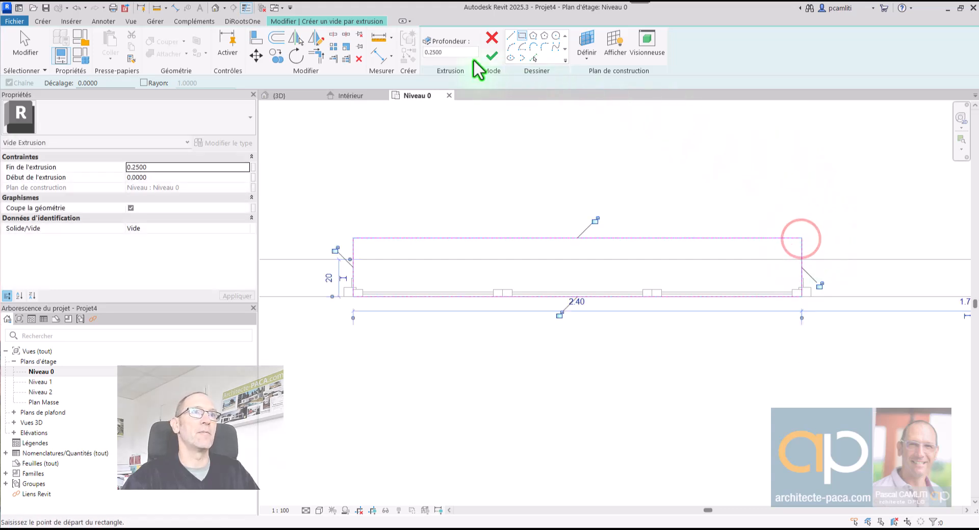
pyautogui.click(487, 54)
# In the rear 3D view, stretch the void's top to about 2.04 m and raise its base to 0.72 m at the sill.
pyautogui.hotkey('ctrl', 'Tab')
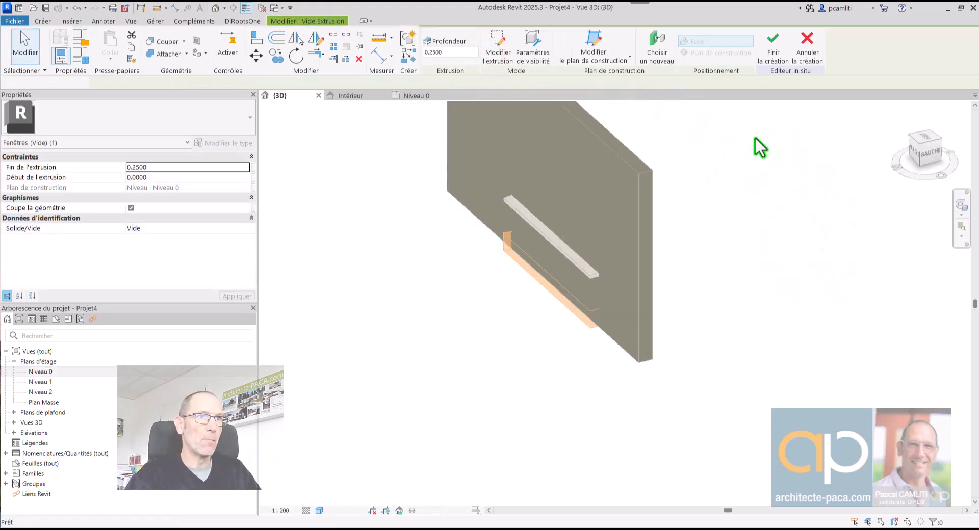
pyautogui.press('Escape')
pyautogui.keyDown('shift'); pyautogui.moveTo(598, 143); pyautogui.dragTo(653, 242, button='middle'); pyautogui.keyUp('shift')
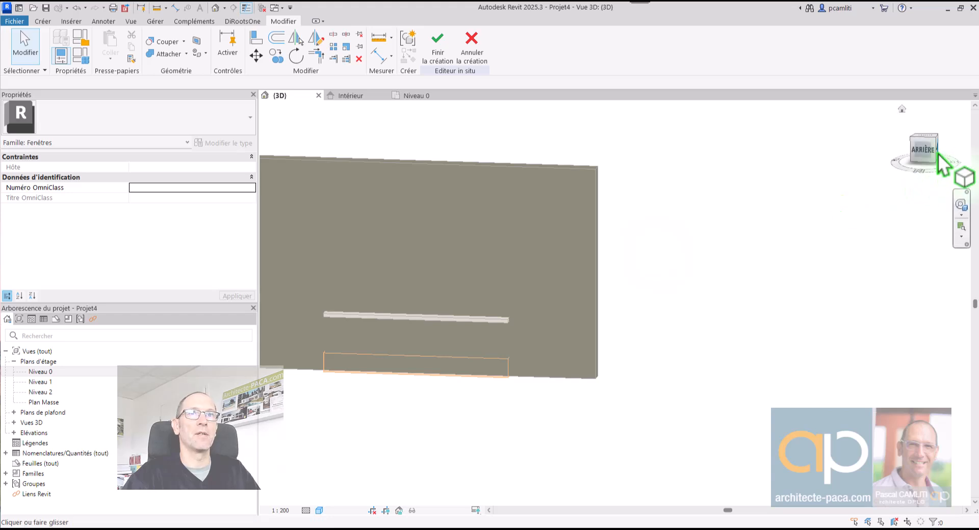
pyautogui.click(918, 151)
pyautogui.scroll(5, 619, 334)
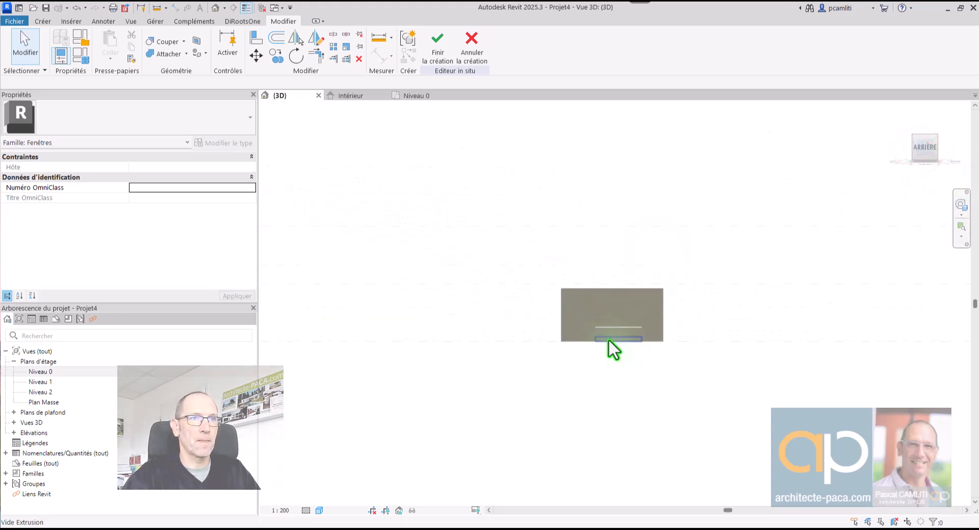
pyautogui.click(623, 332)
pyautogui.scroll(2, 626, 335)
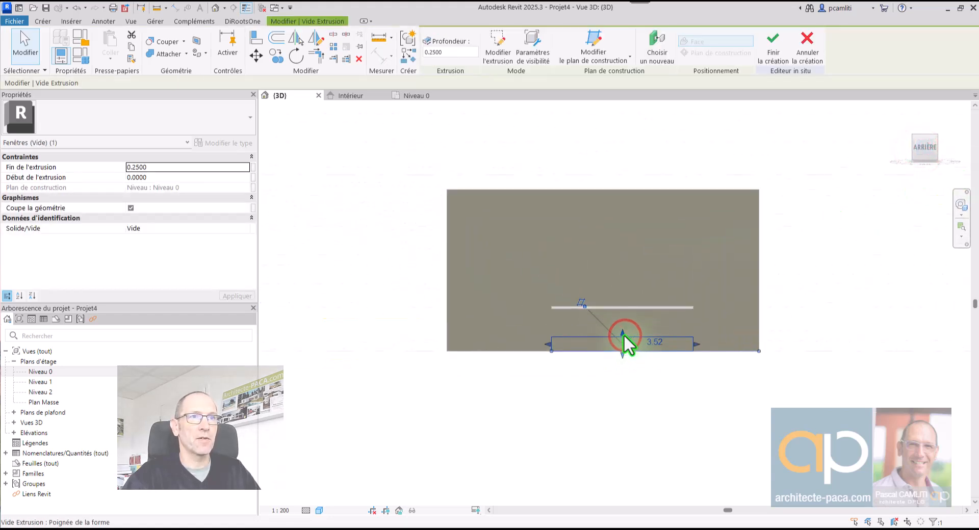
pyautogui.moveTo(623, 334); pyautogui.dragTo(622, 229)
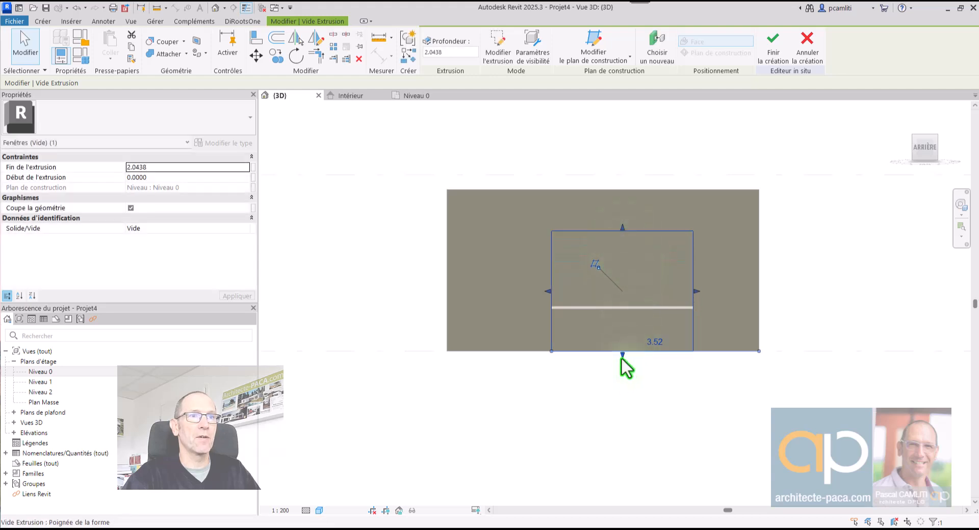
pyautogui.moveTo(622, 356); pyautogui.dragTo(623, 309)
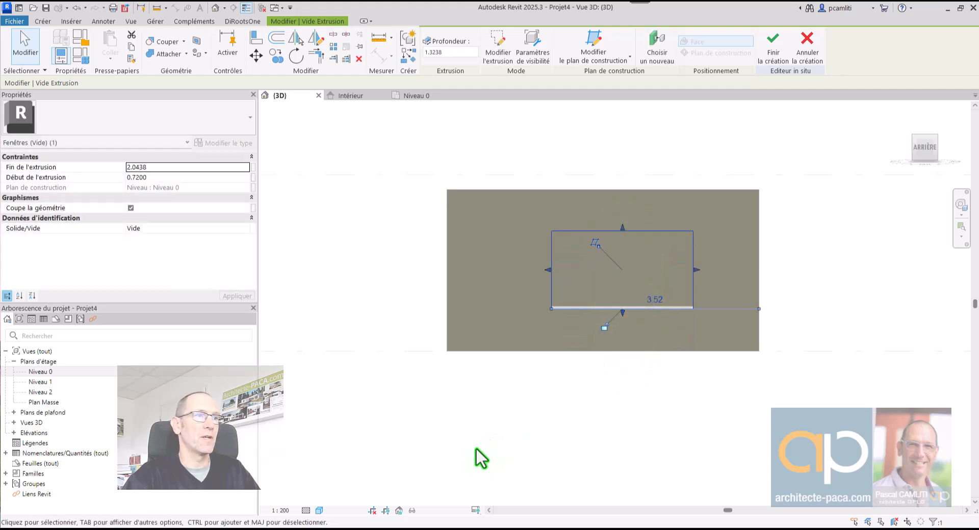
# Set the 3D view to wireframe display and stretch the void's top to 2.35 m at the window head.
pyautogui.click(319, 510)
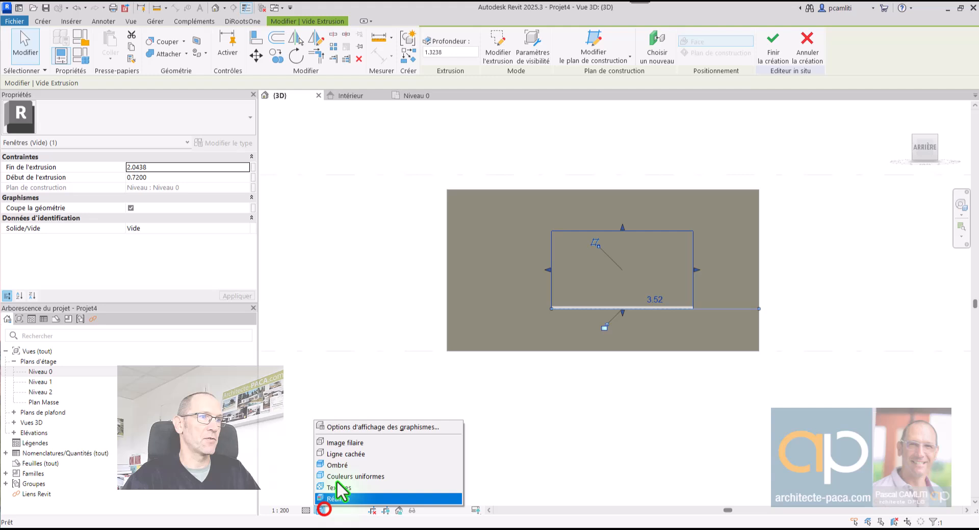
pyautogui.click(361, 444)
pyautogui.scroll(3, 620, 236)
pyautogui.scroll(1, 621, 230)
pyautogui.moveTo(625, 220); pyautogui.dragTo(626, 178)
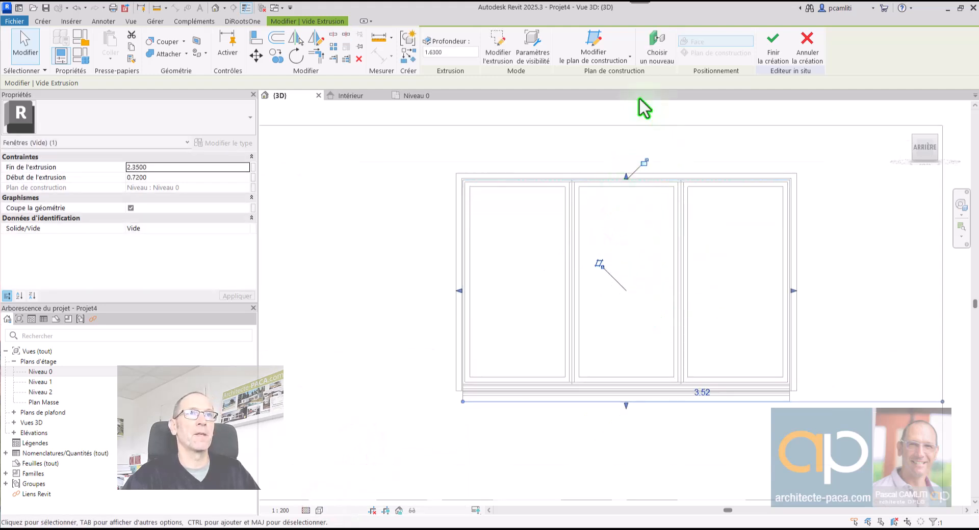
# Finish the in-place component, accept the deletion of the empty family, and set the 3D view to hidden line display.
pyautogui.click(772, 54)
pyautogui.click(465, 302)
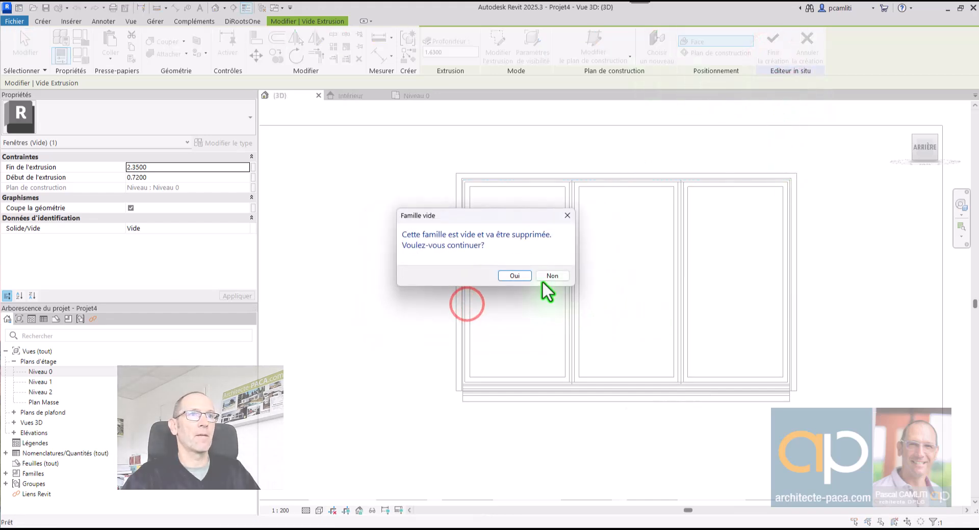
pyautogui.click(525, 273)
pyautogui.keyDown('shift'); pyautogui.moveTo(752, 305); pyautogui.dragTo(716, 402, button='middle'); pyautogui.keyUp('shift')
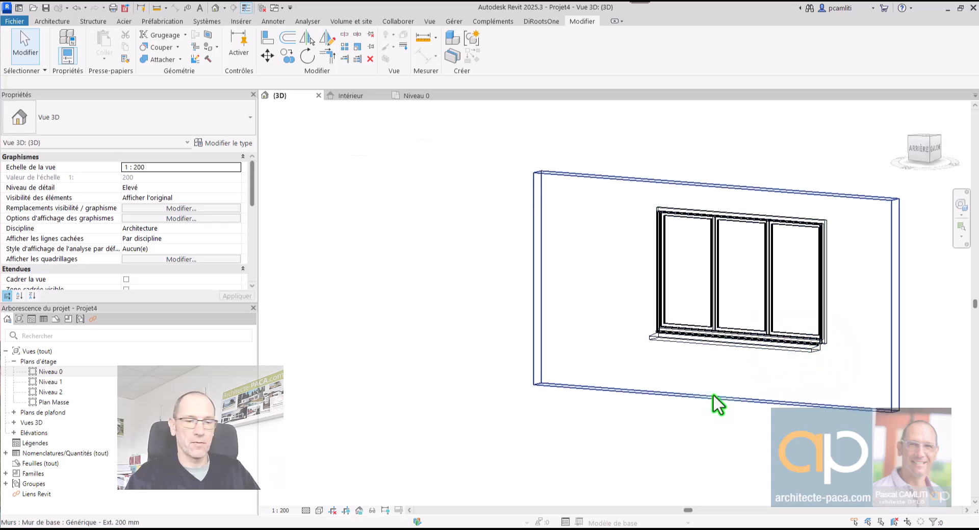
pyautogui.click(319, 510)
pyautogui.click(365, 453)
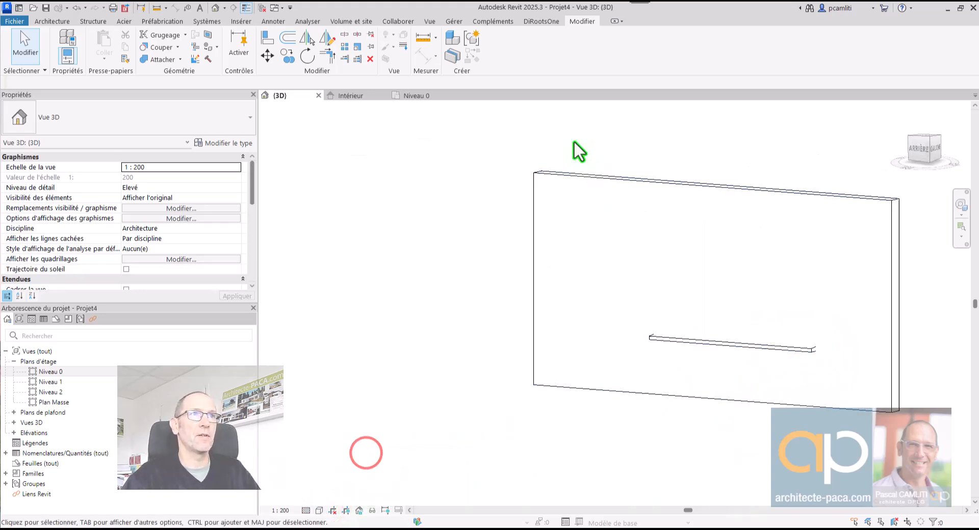
# Create and name a new in-place component in the Fenêtres category.
pyautogui.click(48, 19)
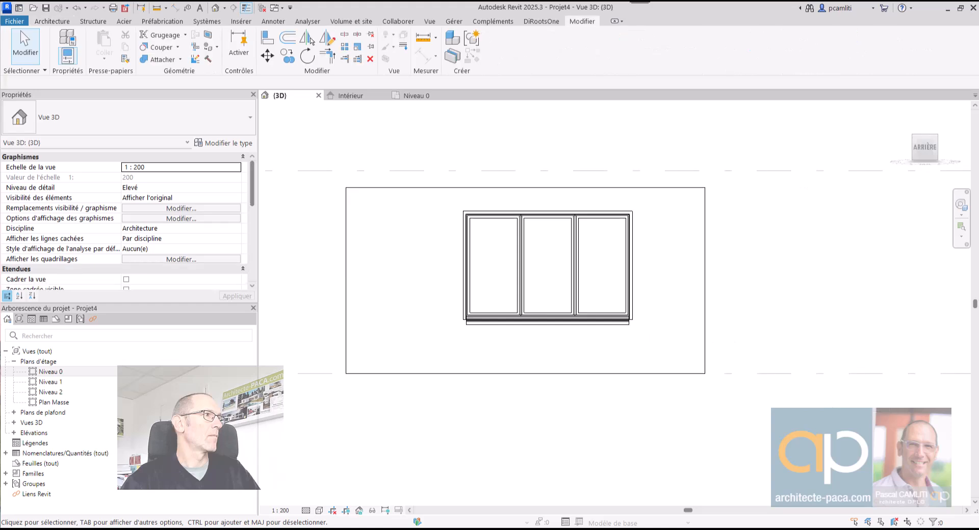
pyautogui.scroll(2, 537, 196)
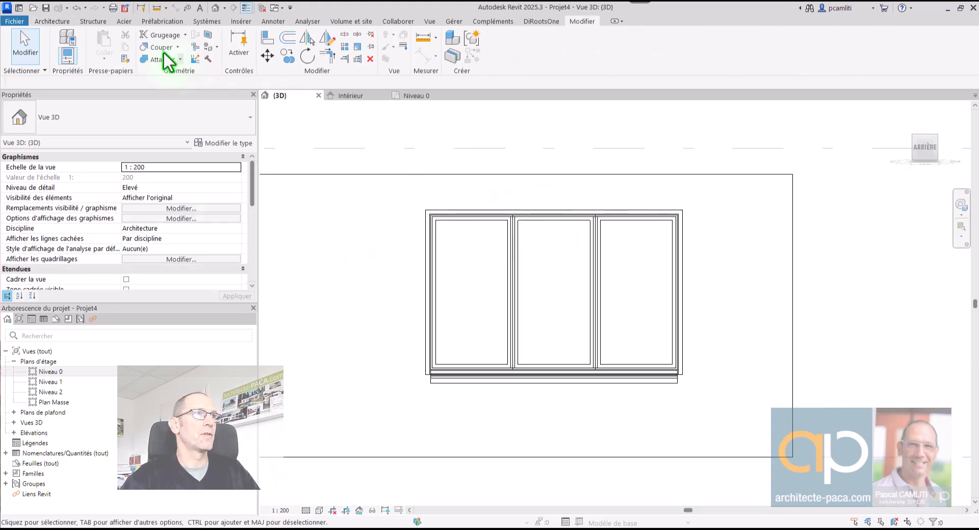
pyautogui.click(60, 20)
pyautogui.click(141, 51)
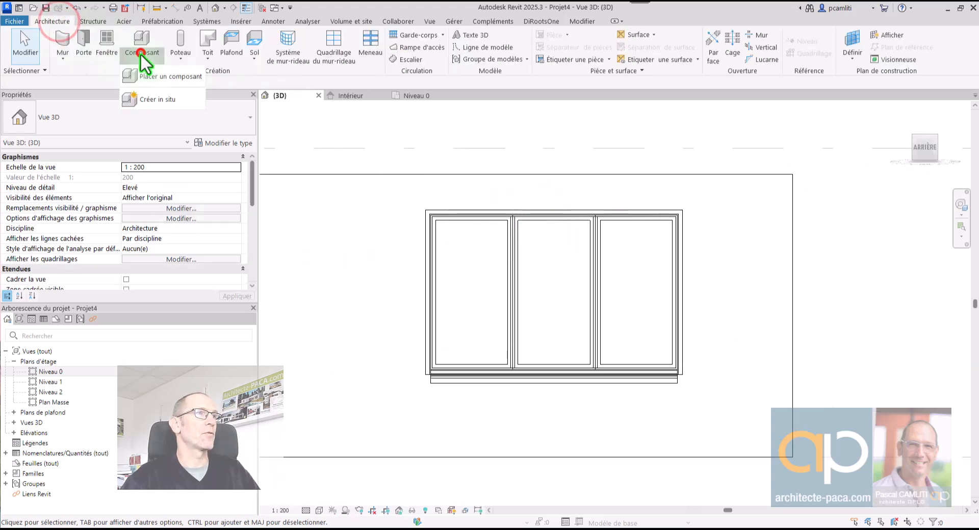
pyautogui.click(172, 103)
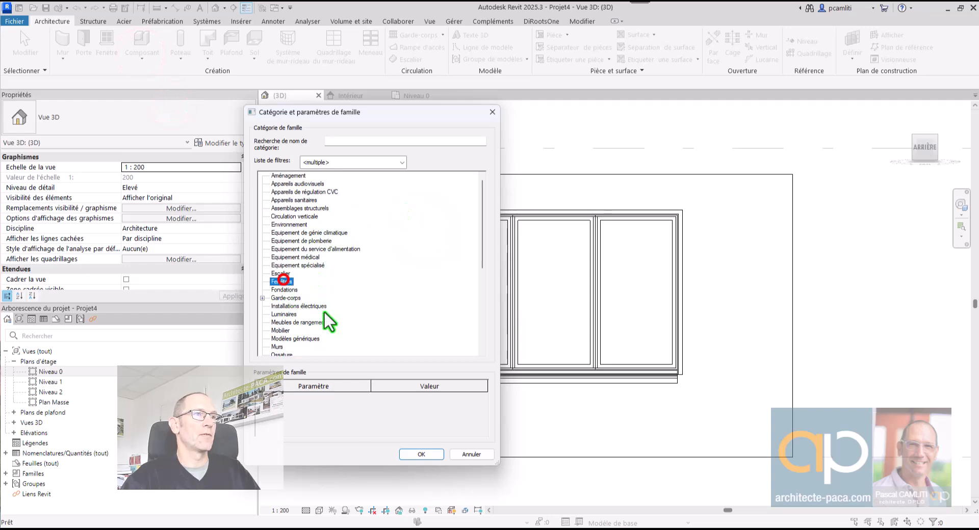
pyautogui.click(419, 452)
pyautogui.write('qsdf')
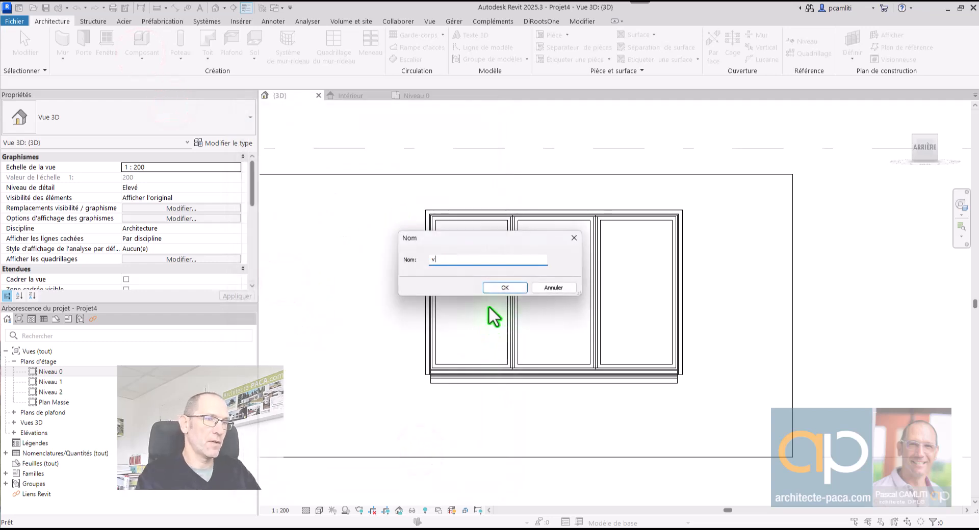
pyautogui.press('Return')
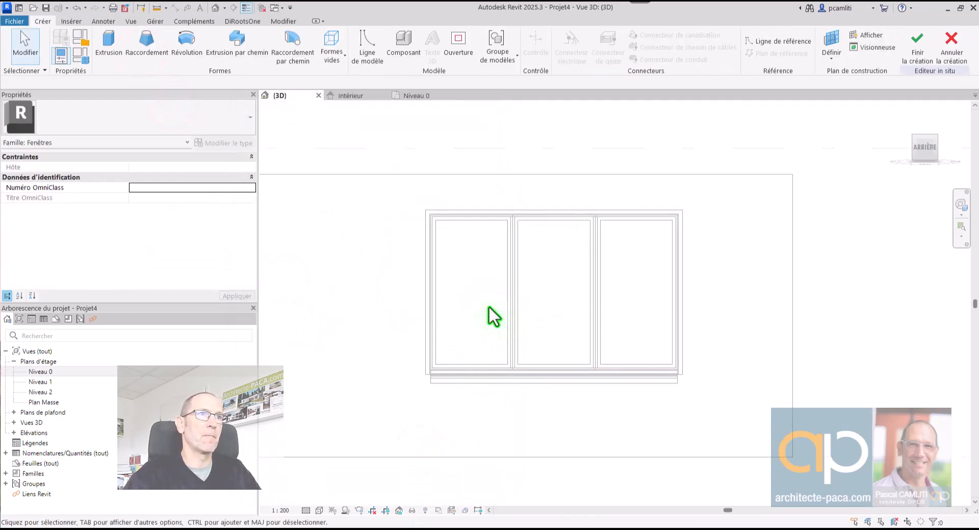
# Start a void extrusion and pick the rear wall face as its work plane.
pyautogui.click(331, 40)
pyautogui.click(356, 79)
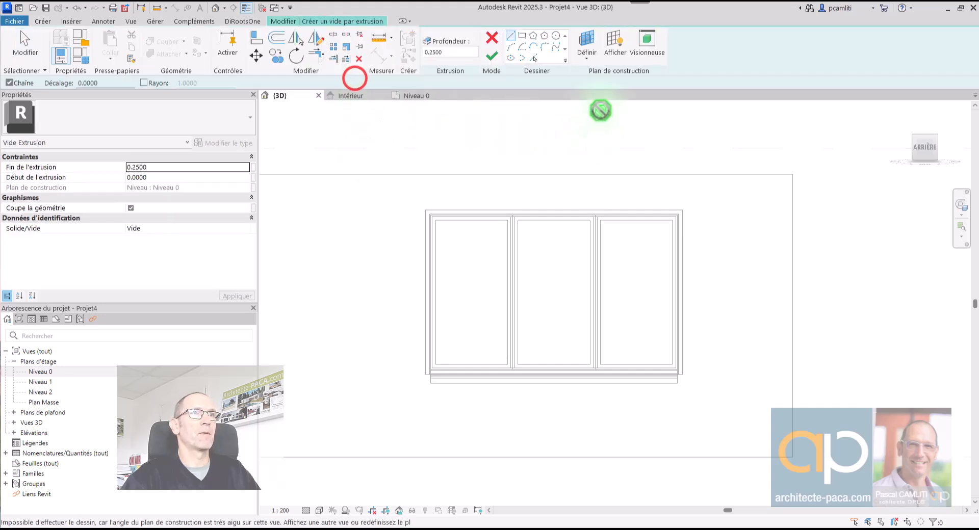
pyautogui.click(586, 43)
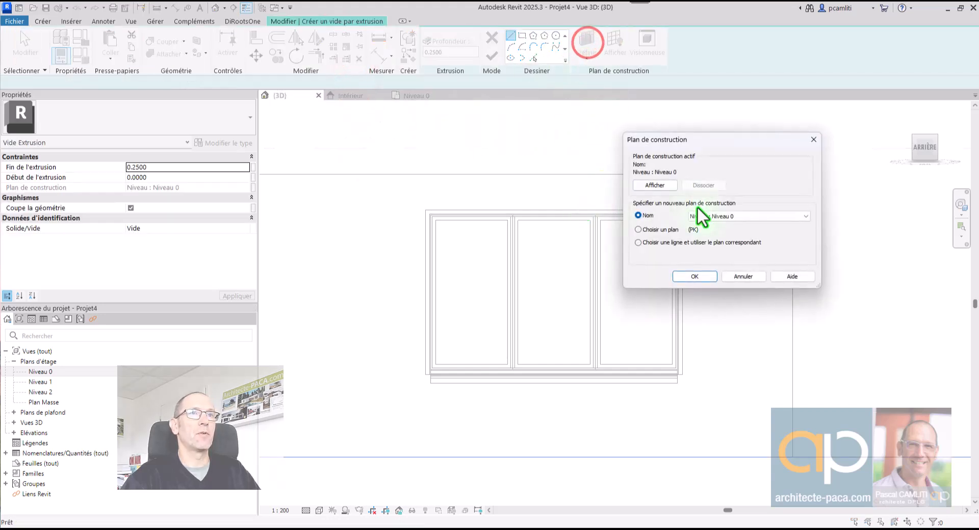
pyautogui.click(669, 229)
pyautogui.click(695, 276)
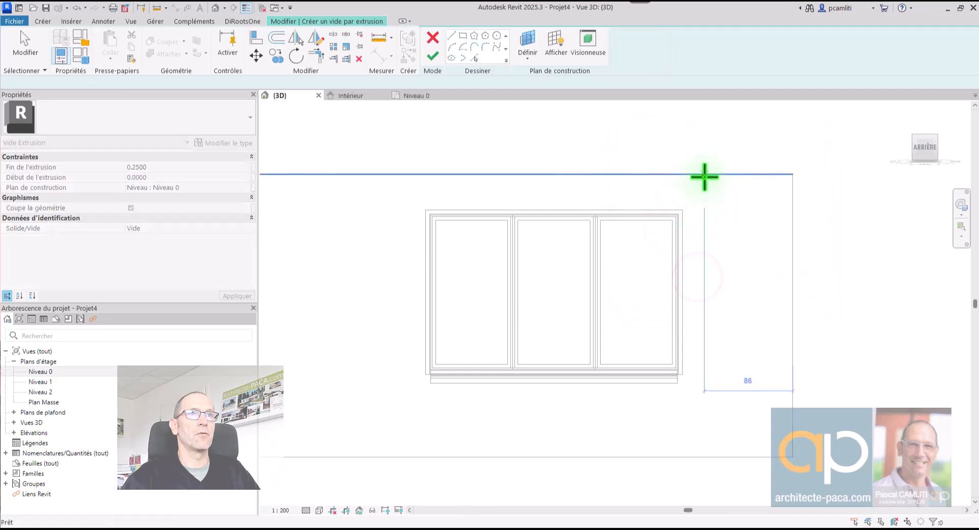
pyautogui.click(704, 177)
# Sketch a rectangle about 2.41 m by 1.59 m around the window down to the sill, and finish the void extrusion.
pyautogui.click(521, 36)
pyautogui.scroll(2, 447, 232)
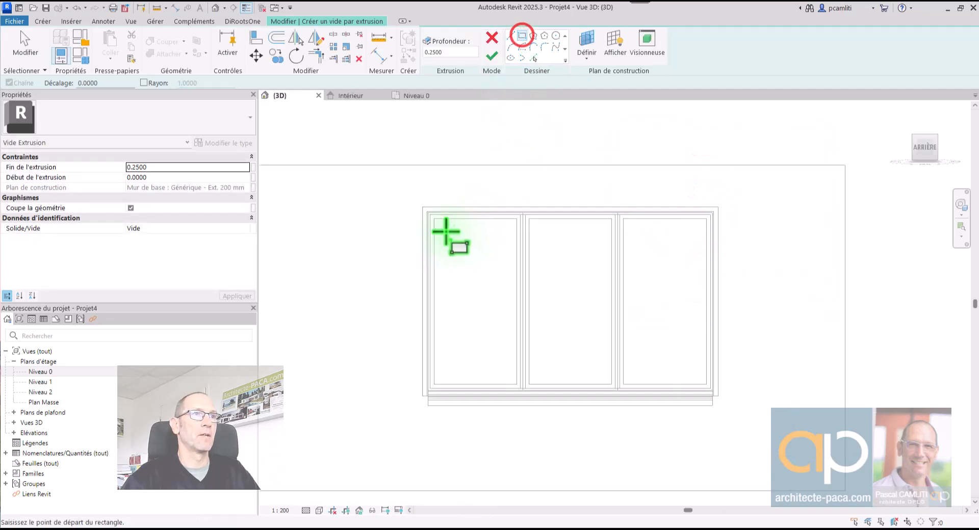
pyautogui.click(421, 206)
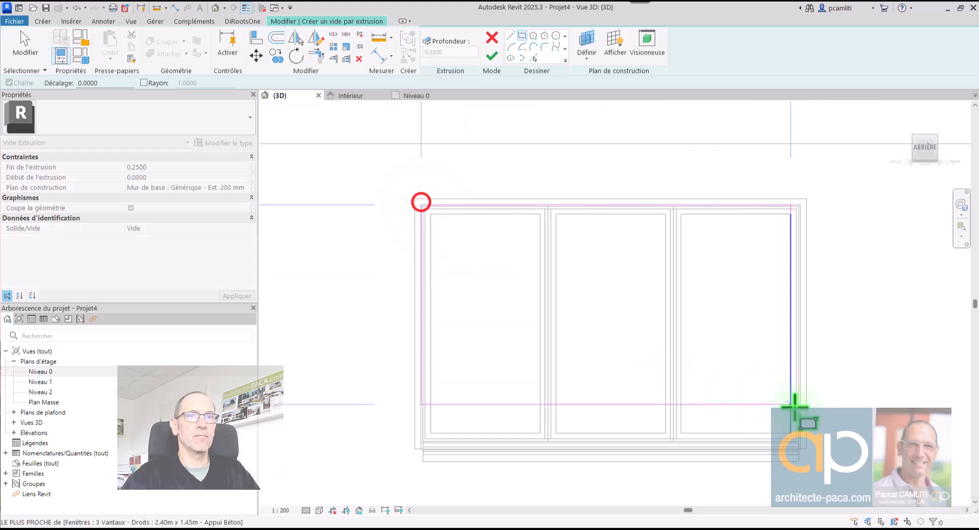
pyautogui.click(798, 453)
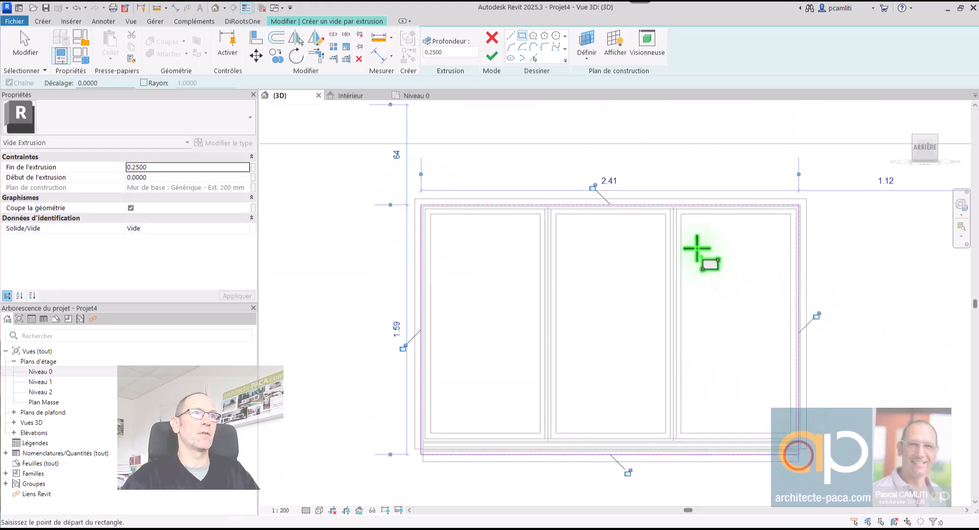
pyautogui.click(492, 56)
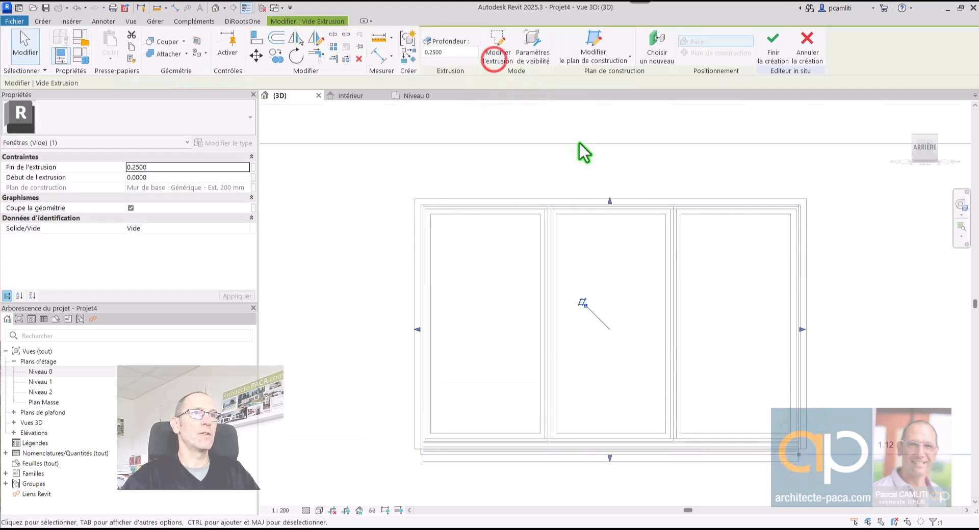
# Cut the wall geometry with the void extrusion in the 3D view.
pyautogui.click(944, 145)
pyautogui.keyDown('shift'); pyautogui.moveTo(807, 178); pyautogui.dragTo(632, 216, button='middle'); pyautogui.keyUp('shift')
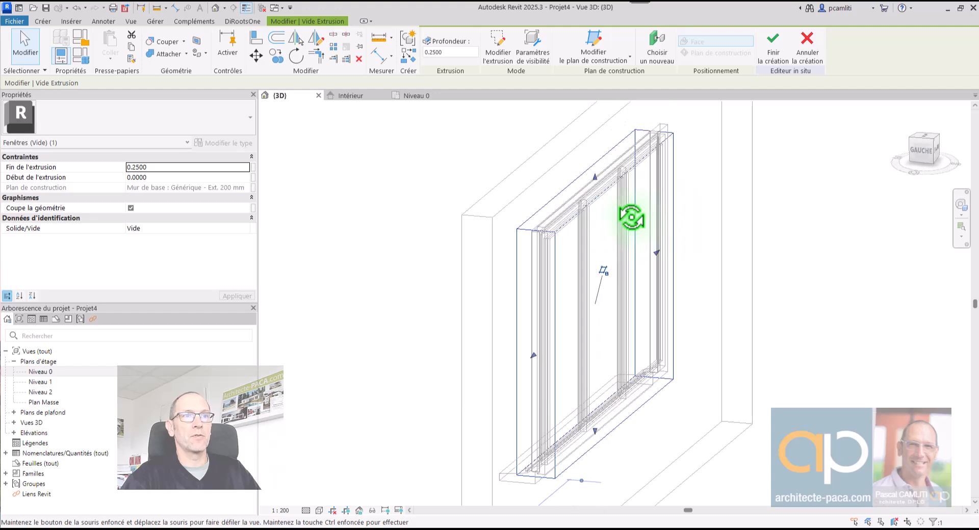
pyautogui.keyDown('shift'); pyautogui.moveTo(610, 358); pyautogui.dragTo(699, 345, button='middle'); pyautogui.keyUp('shift')
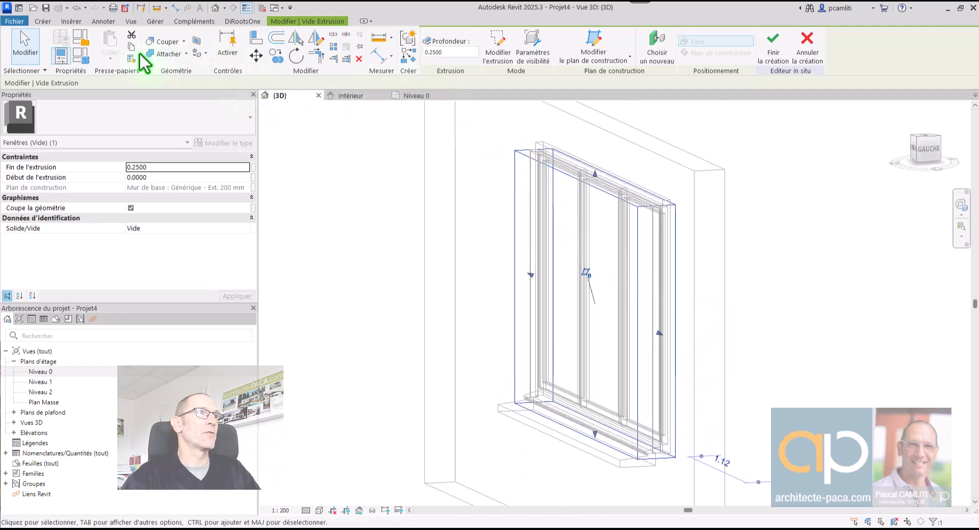
pyautogui.click(159, 44)
pyautogui.click(600, 123)
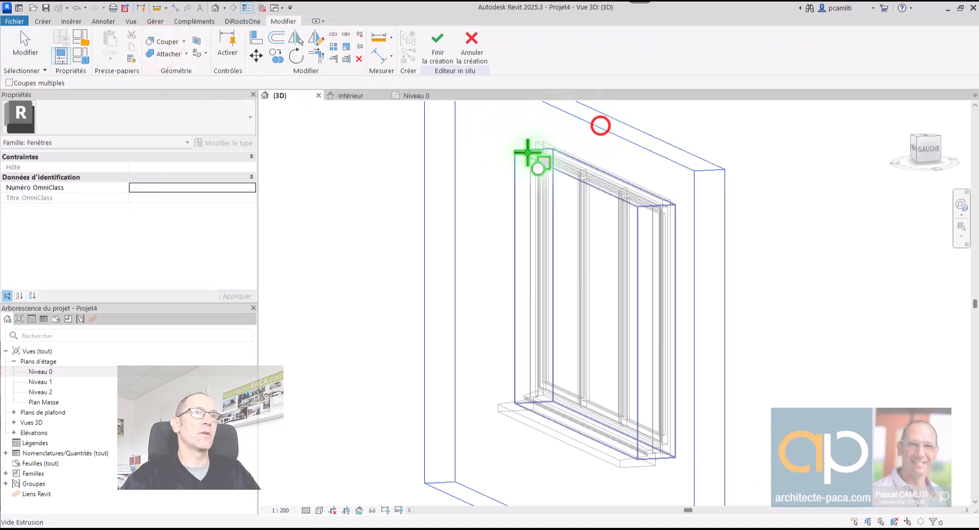
pyautogui.click(522, 151)
# Set the 3D view to hidden line display, finish the in-place component, and inspect the window opening.
pyautogui.click(319, 510)
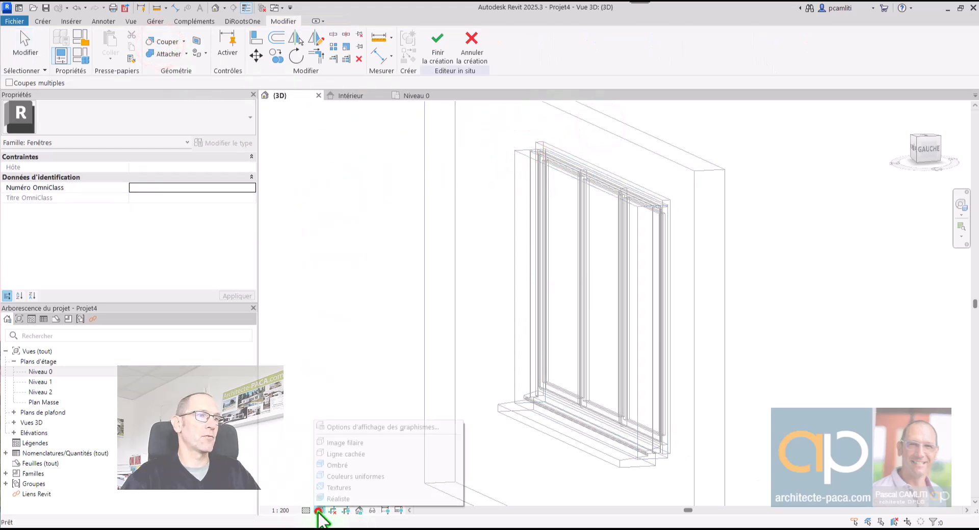
pyautogui.click(354, 454)
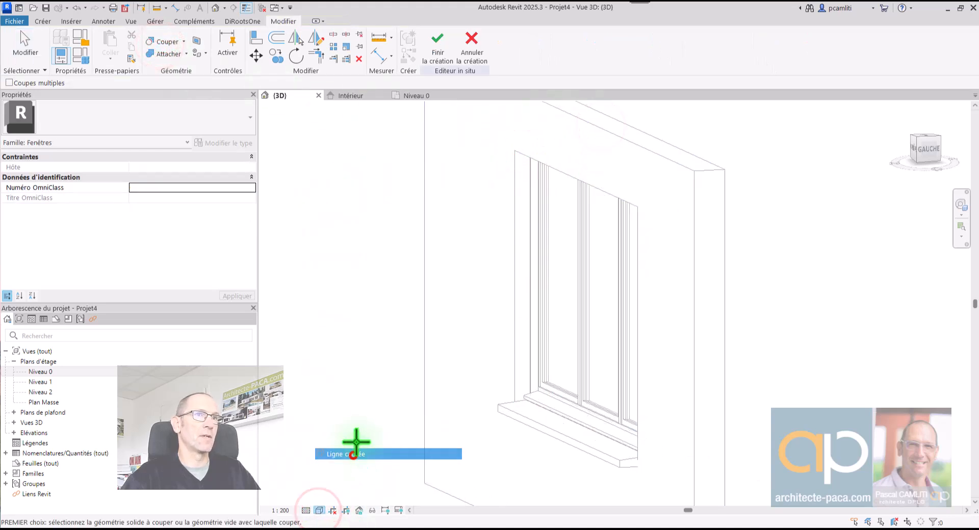
pyautogui.click(440, 51)
pyautogui.keyDown('shift'); pyautogui.moveTo(361, 273); pyautogui.dragTo(433, 189, button='middle'); pyautogui.keyUp('shift')
pyautogui.click(414, 197)
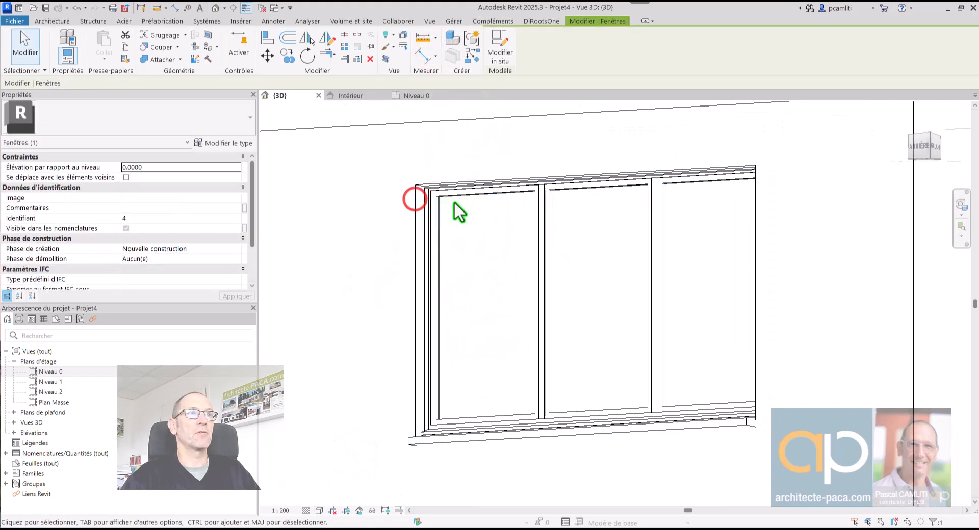
pyautogui.click(460, 196)
pyautogui.scroll(-4, 460, 197)
pyautogui.keyDown('shift'); pyautogui.moveTo(460, 197); pyautogui.dragTo(526, 374, button='middle'); pyautogui.keyUp('shift')
pyautogui.click(738, 379)
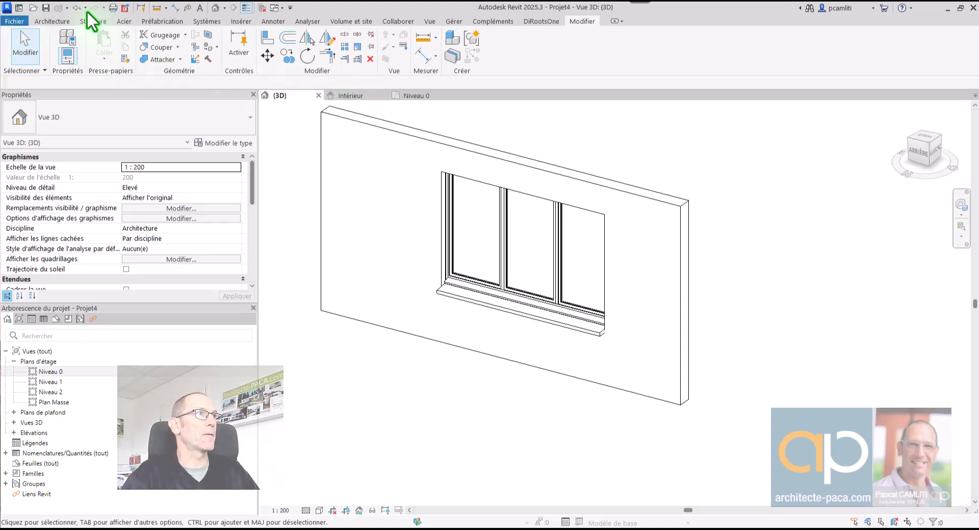
# Save the project as "263 - Détachement-famille-fenetre01.rvt".
pyautogui.click(12, 20)
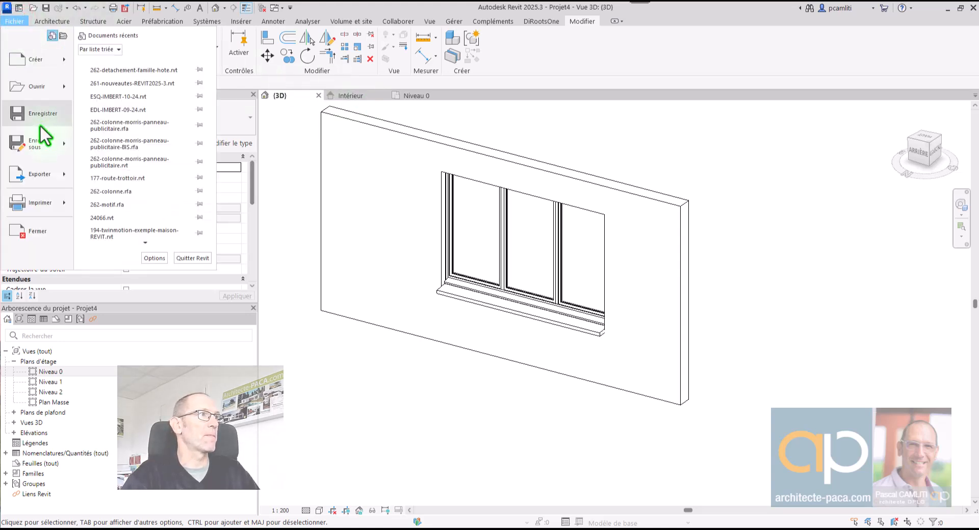
pyautogui.click(36, 144)
pyautogui.click(168, 113)
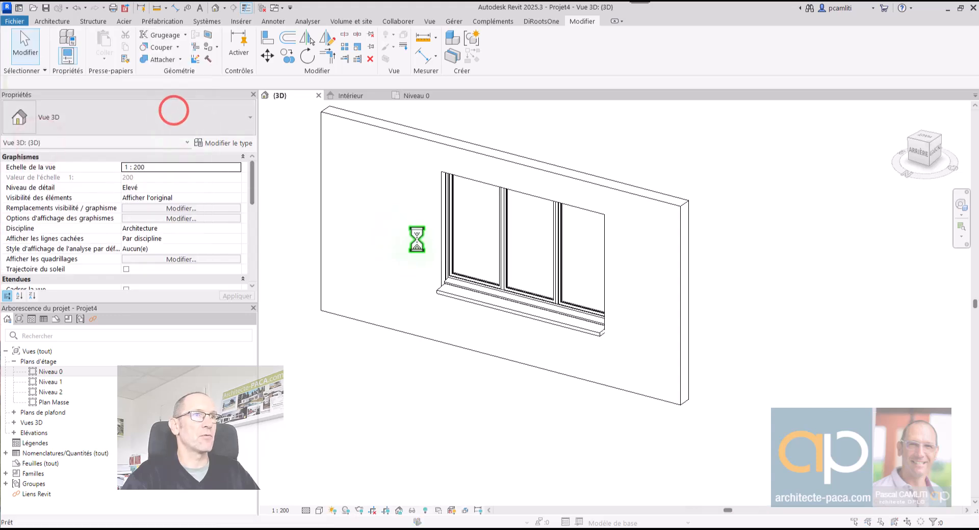
pyautogui.click(265, 95)
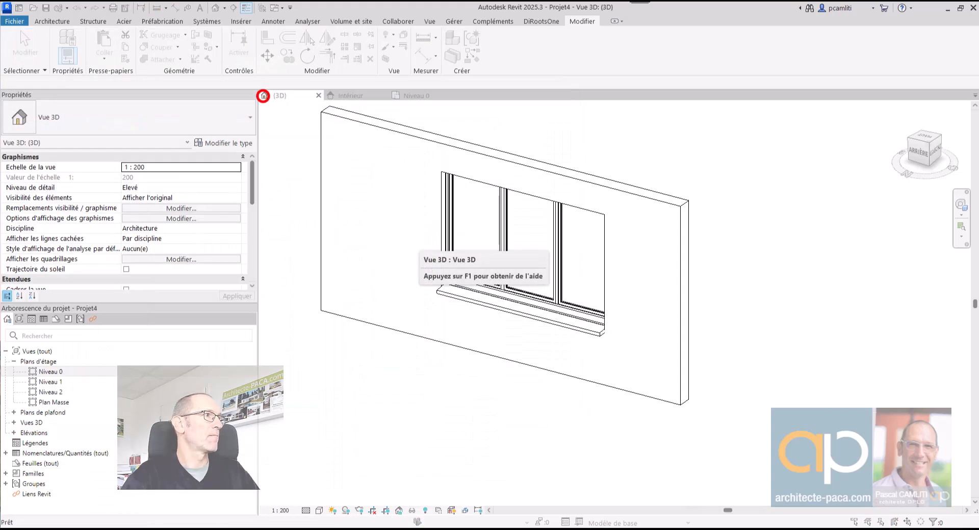
pyautogui.click(746, 192)
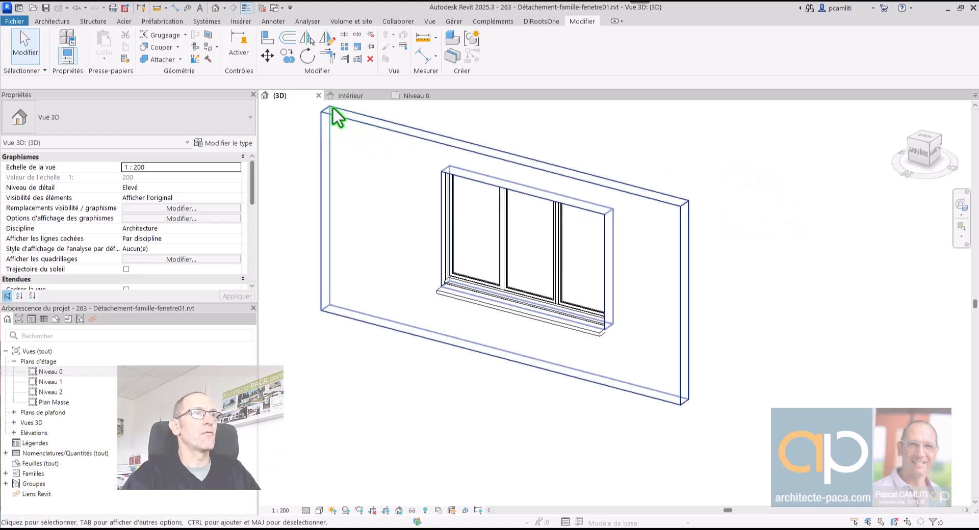
# Close the project's views, then save the window family as "263-detachement-famille-hote-fenetre-03.rfa" and close it.
pyautogui.click(319, 96)
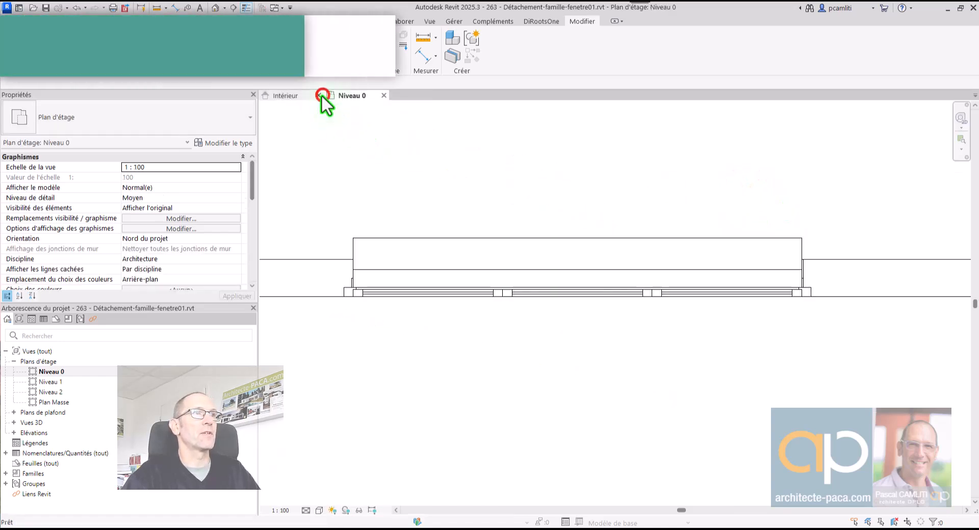
pyautogui.click(382, 95)
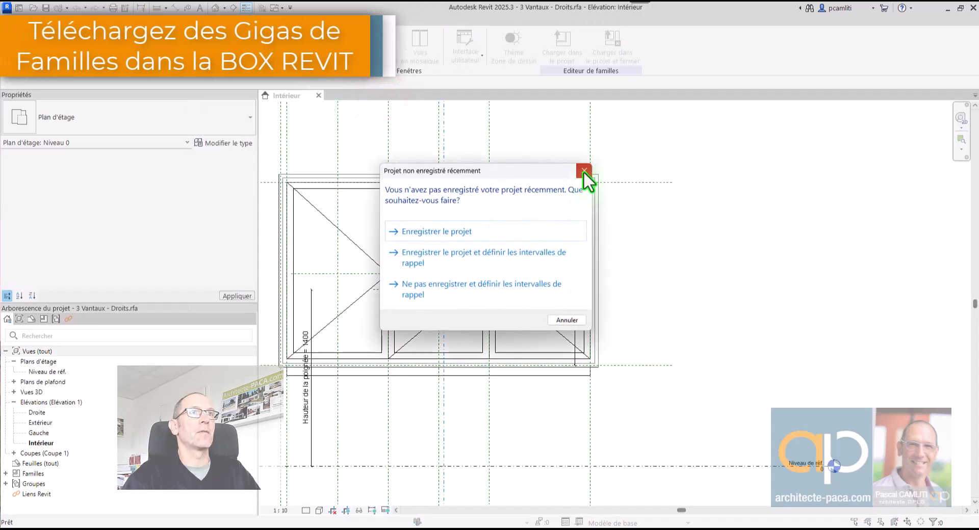
pyautogui.click(464, 234)
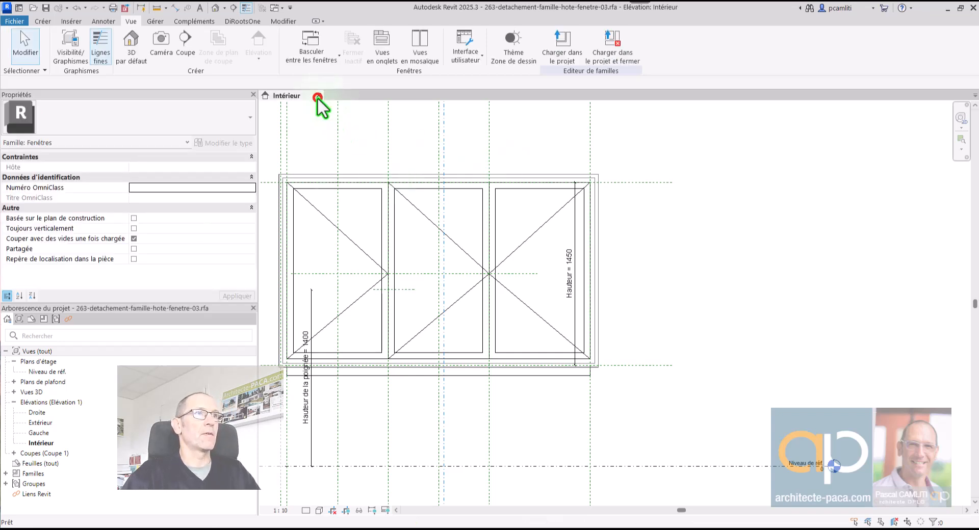
pyautogui.hotkey('ctrl', 'd')
# Create a new project from the "Gabarit architectural" template.
pyautogui.click(62, 131)
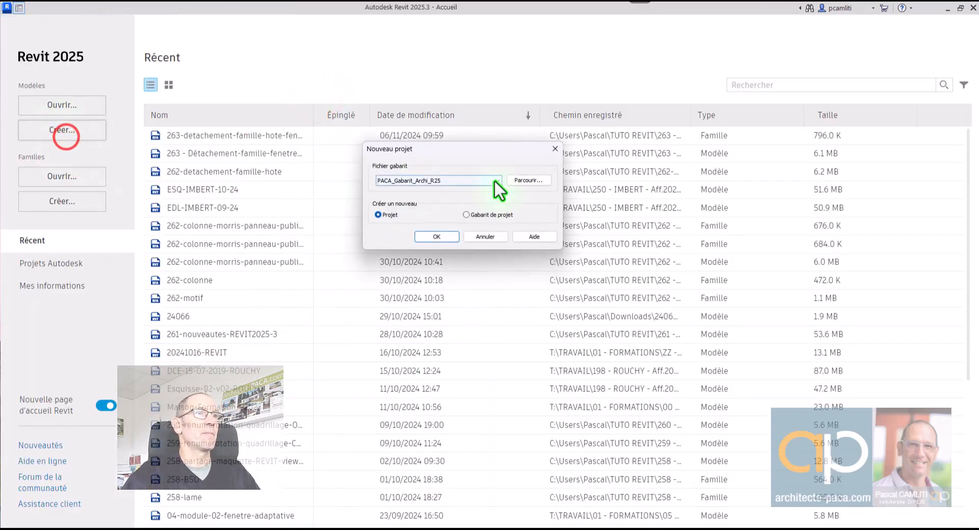
pyautogui.click(498, 180)
pyautogui.click(463, 206)
pyautogui.click(448, 181)
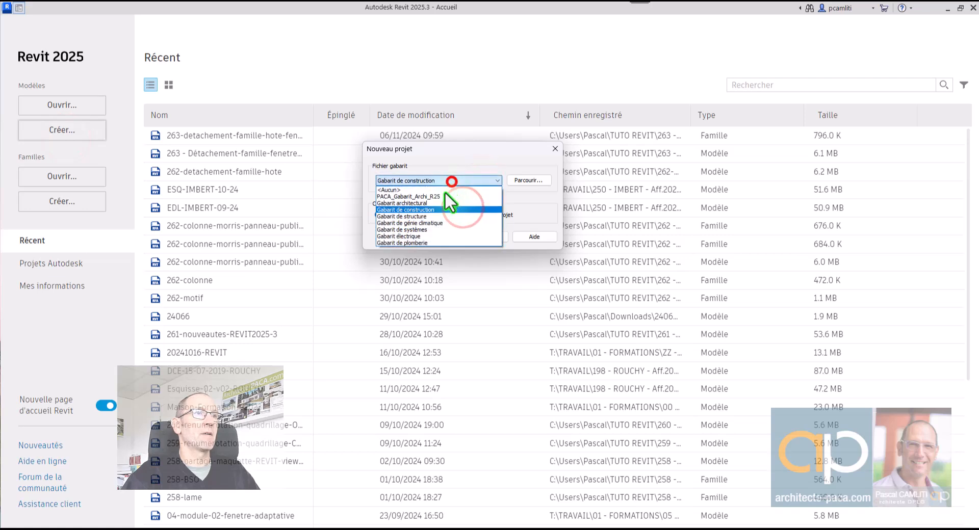
pyautogui.click(441, 202)
pyautogui.click(439, 235)
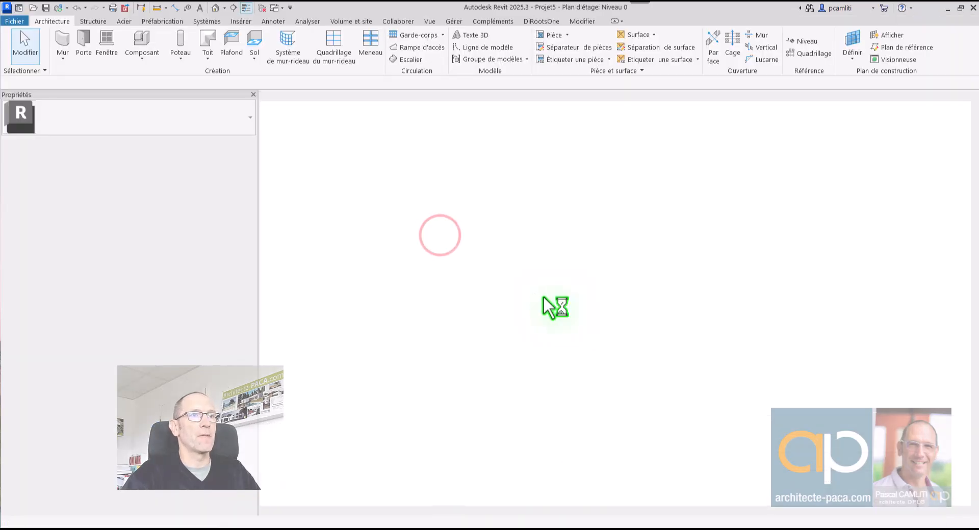
# Draw a straight horizontal wall between the elevation markers in the Niveau 0 floor plan.
pyautogui.click(61, 41)
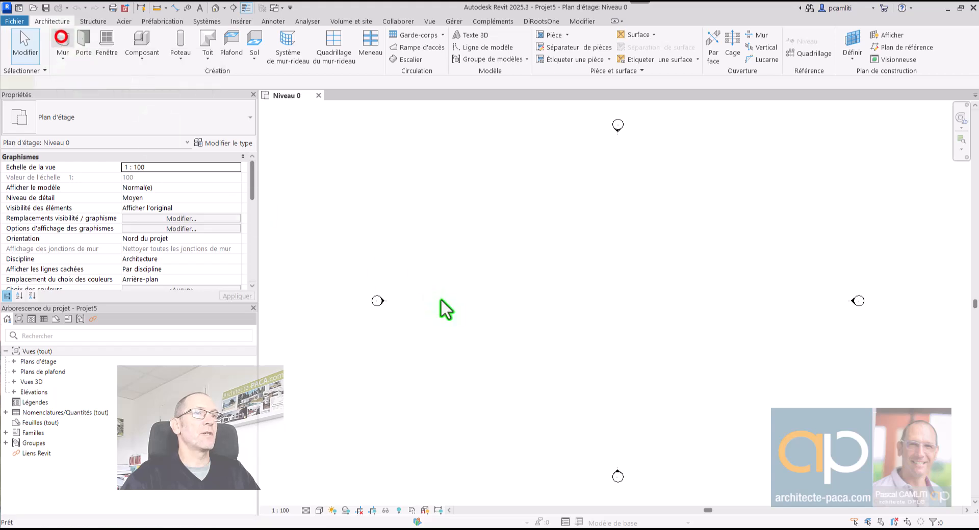
pyautogui.click(502, 301)
pyautogui.click(681, 301)
pyautogui.press('Escape')
pyautogui.press('Escape')
pyautogui.scroll(5, 635, 312)
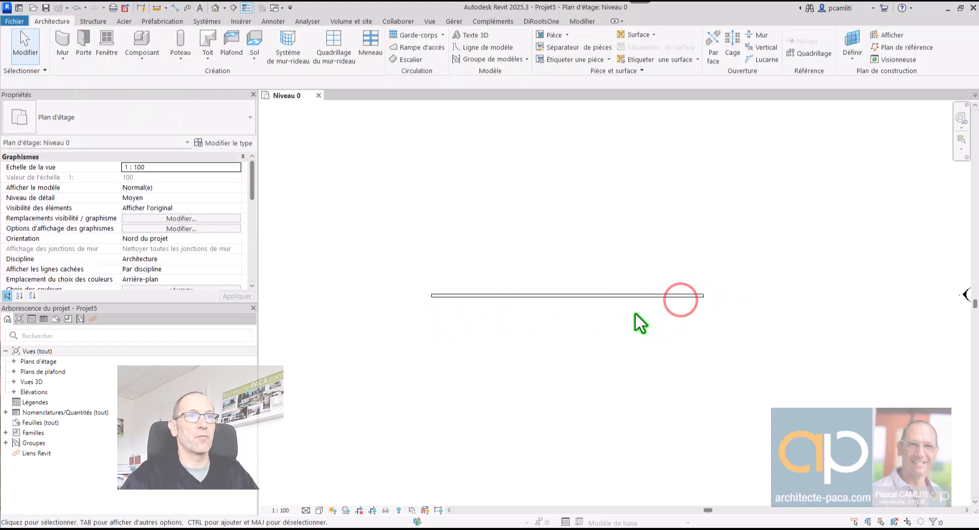
# Load the Autodesk window family "2 Vantaux - Cintrés" with only the type "1.40m x 1.45m - Appui Béton".
pyautogui.moveTo(631, 316); pyautogui.dragTo(599, 288, button='middle')
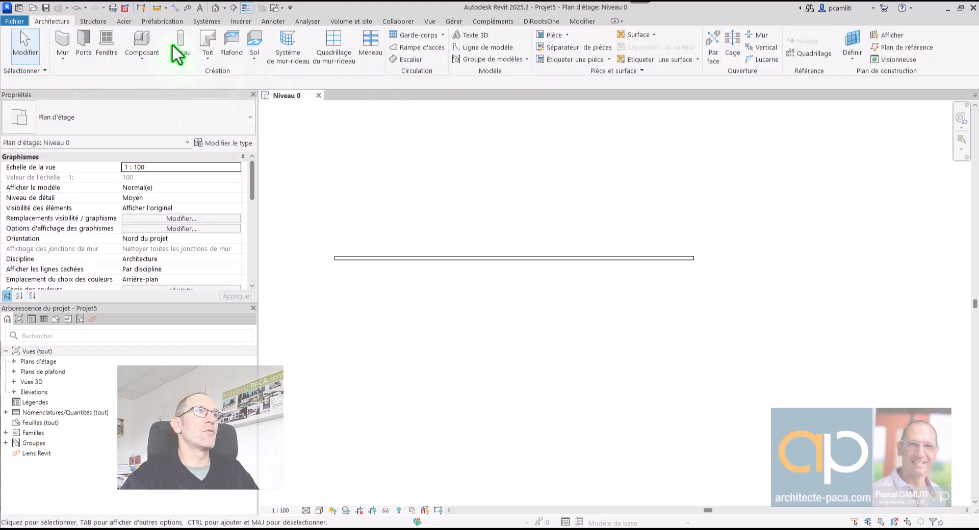
pyautogui.click(237, 22)
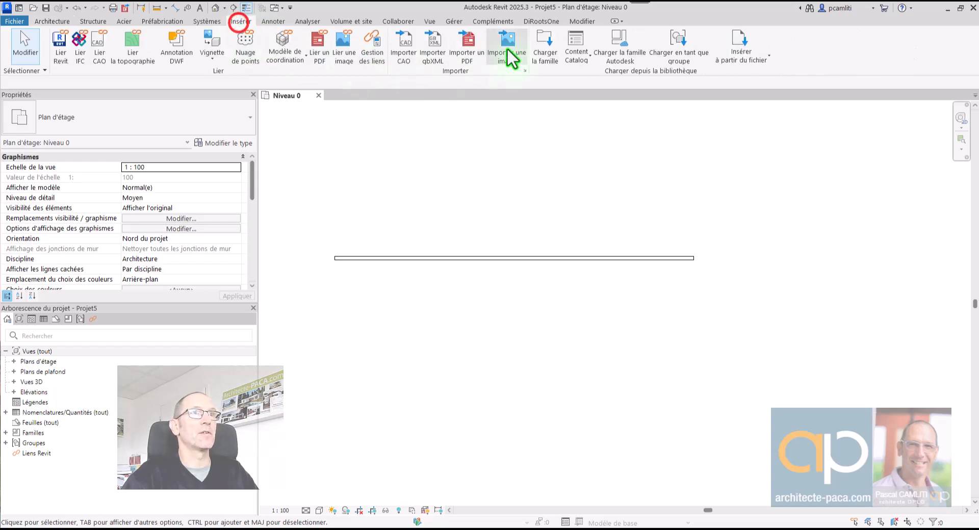
pyautogui.click(623, 46)
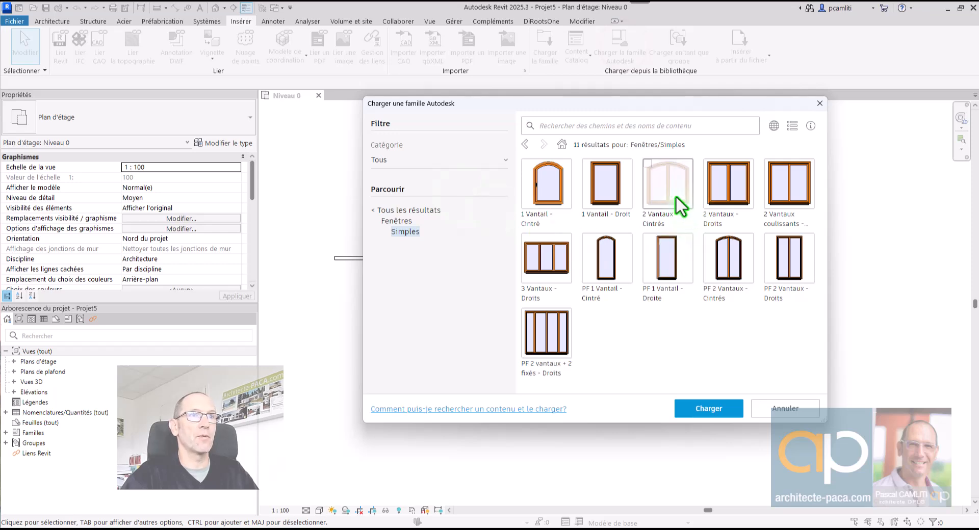
pyautogui.click(675, 195)
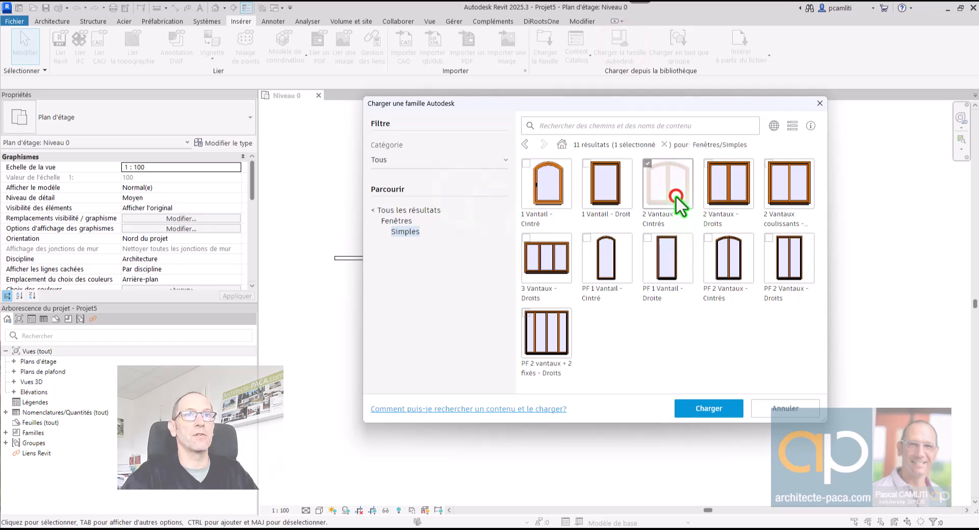
pyautogui.click(694, 411)
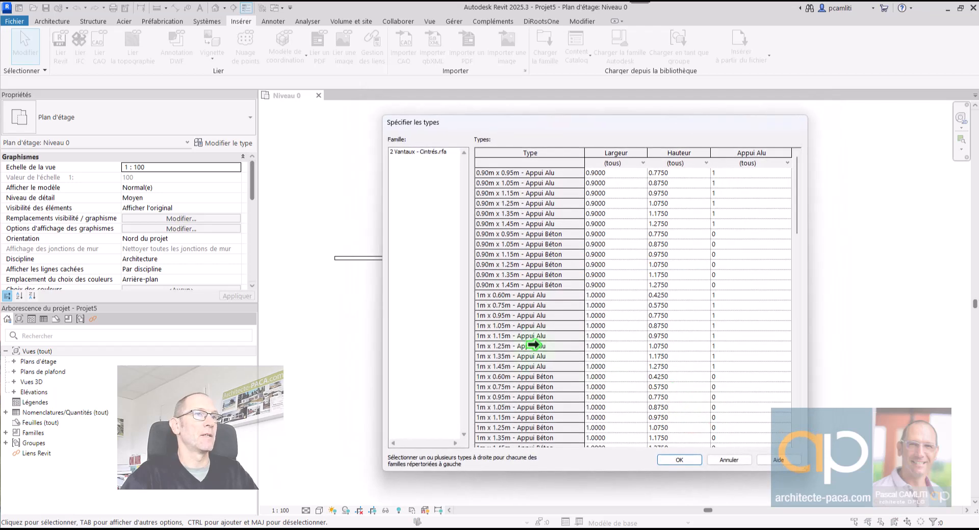
pyautogui.scroll(-13, 530, 366)
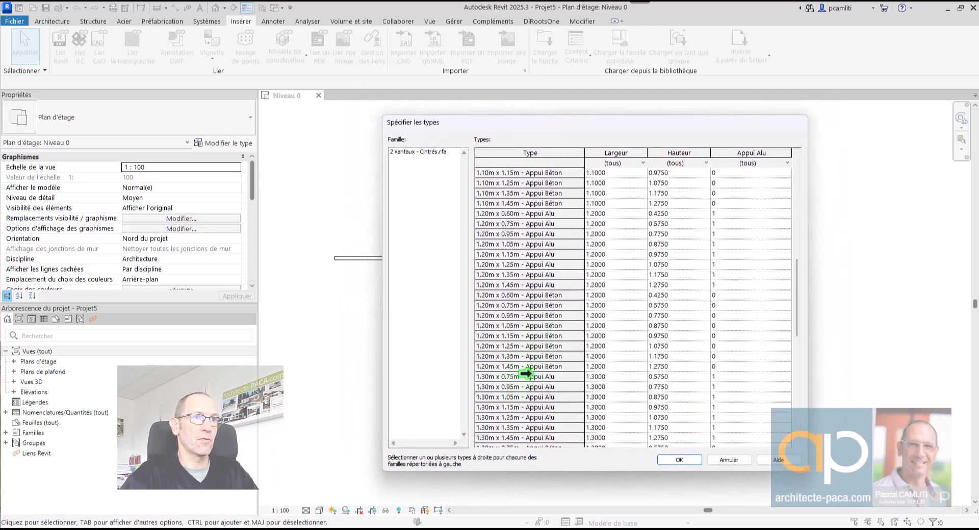
pyautogui.scroll(-6, 526, 374)
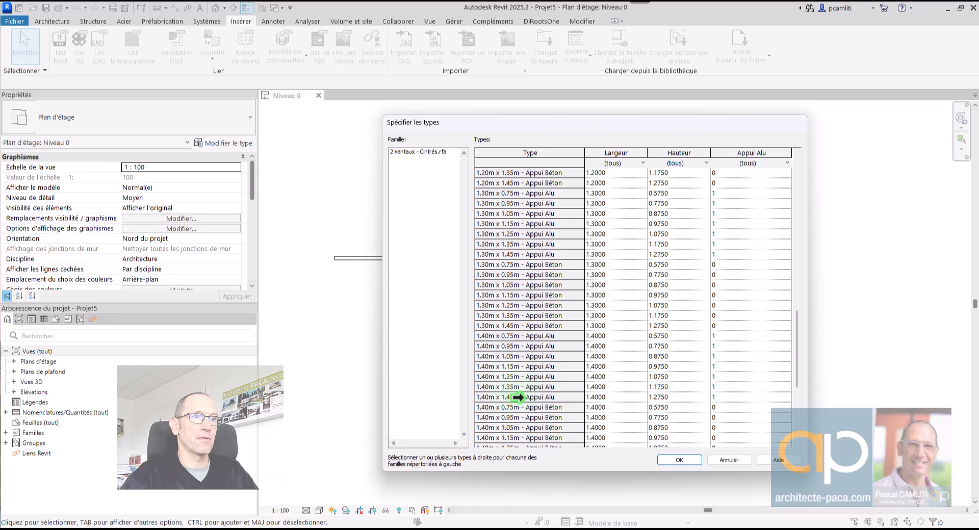
pyautogui.click(519, 397)
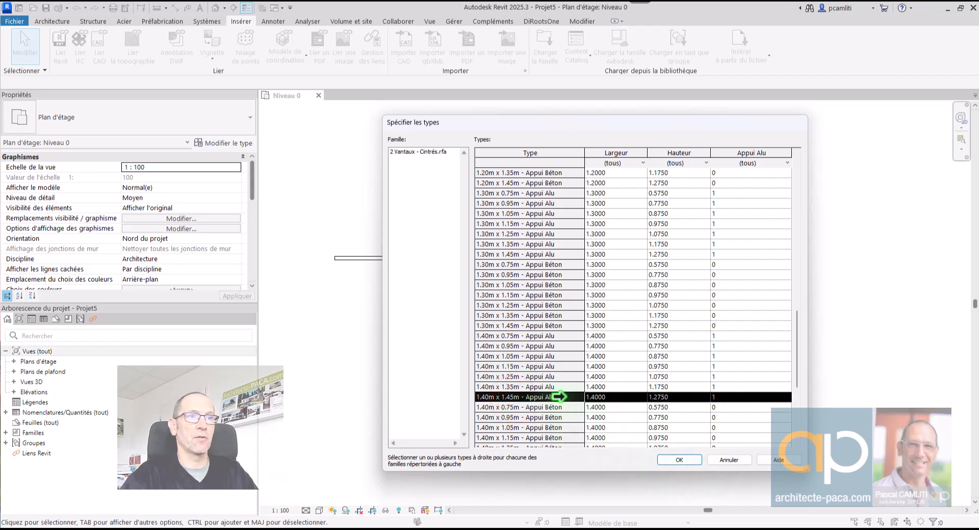
pyautogui.scroll(-2, 541, 420)
pyautogui.click(525, 407)
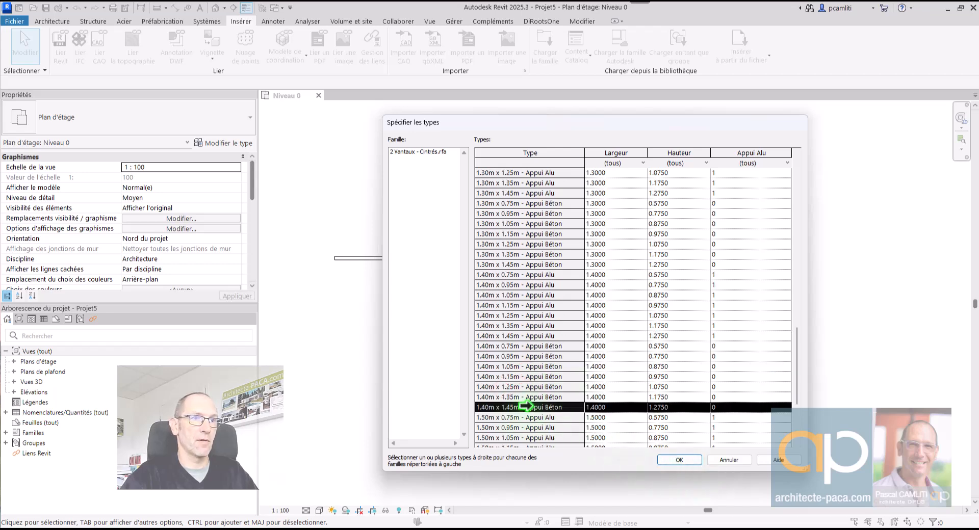
pyautogui.click(685, 458)
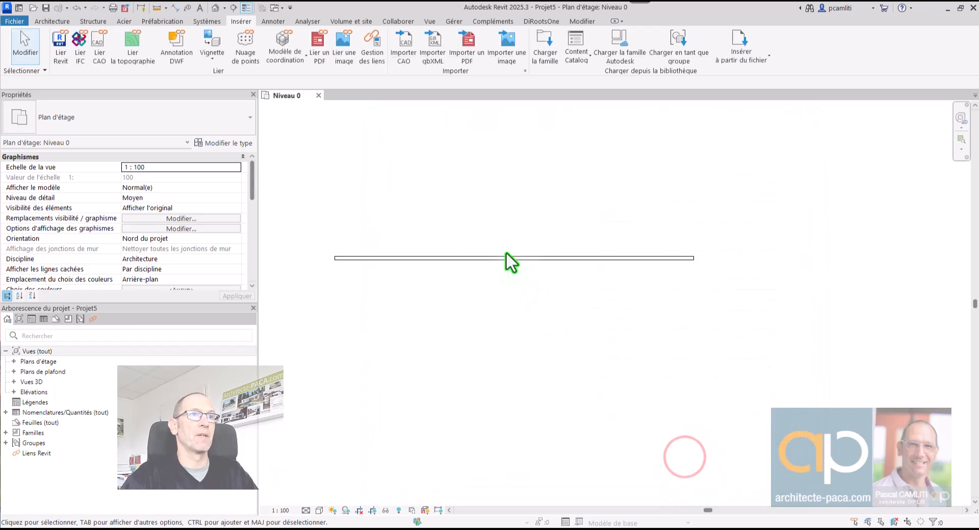
# Place a "2 Vantaux - Cintrés" 1.40m x 1.45m window near the middle of the horizontal wall.
pyautogui.click(53, 21)
pyautogui.click(111, 39)
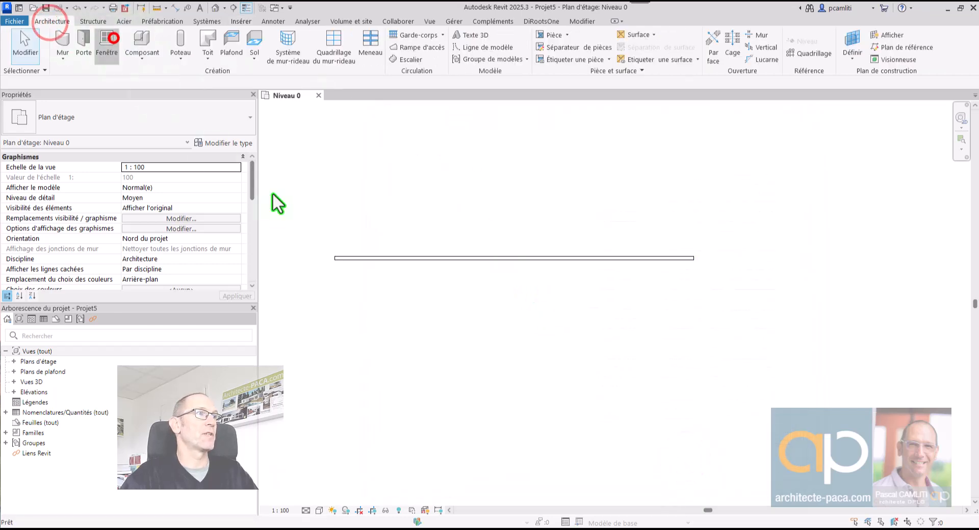
pyautogui.click(508, 261)
pyautogui.scroll(5, 509, 263)
pyautogui.press('Escape')
pyautogui.press('Escape')
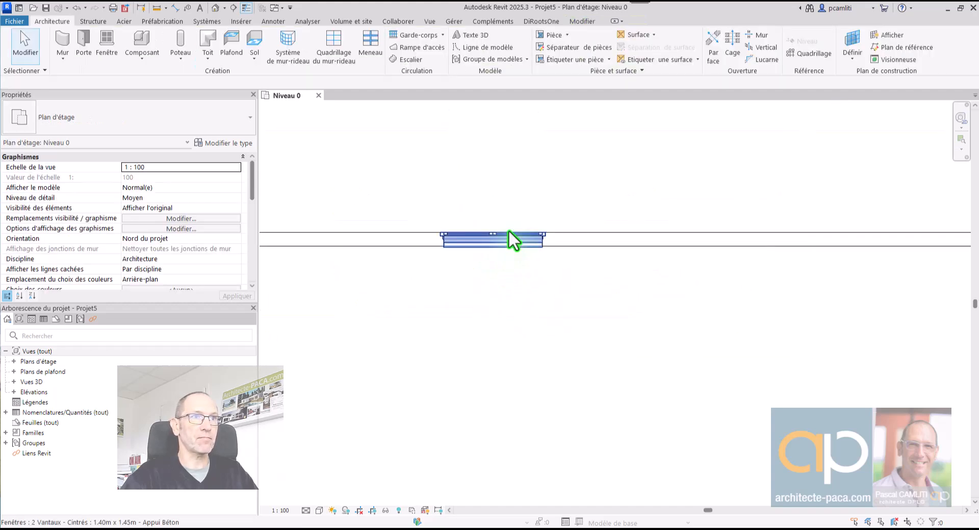
# Shorten the wall from both ends around the window to a length of about 4.20 m.
pyautogui.click(509, 230)
pyautogui.scroll(-5, 509, 231)
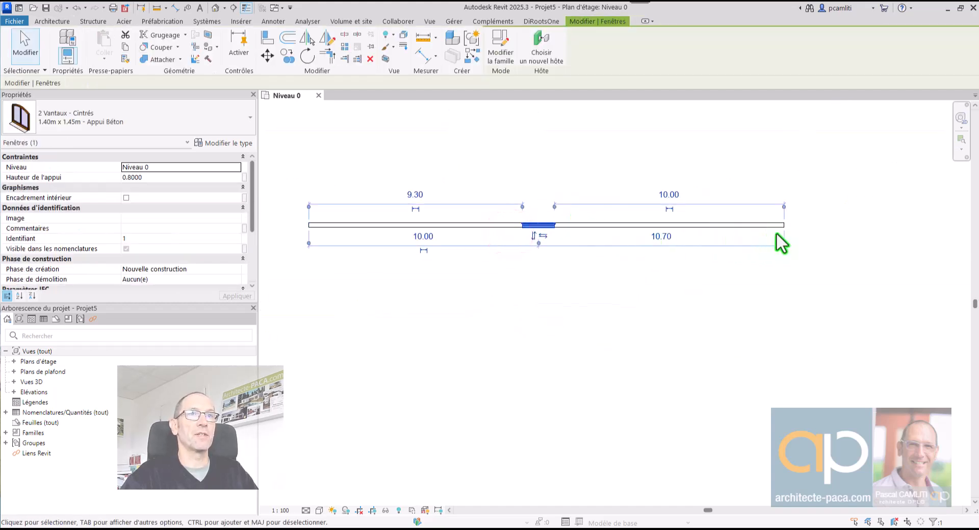
pyautogui.moveTo(784, 223); pyautogui.dragTo(593, 225)
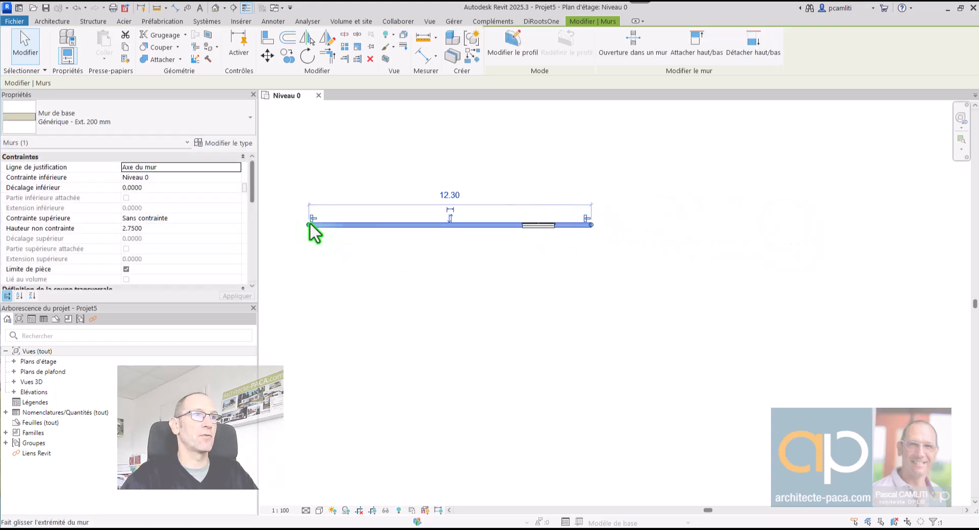
pyautogui.moveTo(310, 222); pyautogui.dragTo(493, 225)
pyautogui.scroll(4, 572, 270)
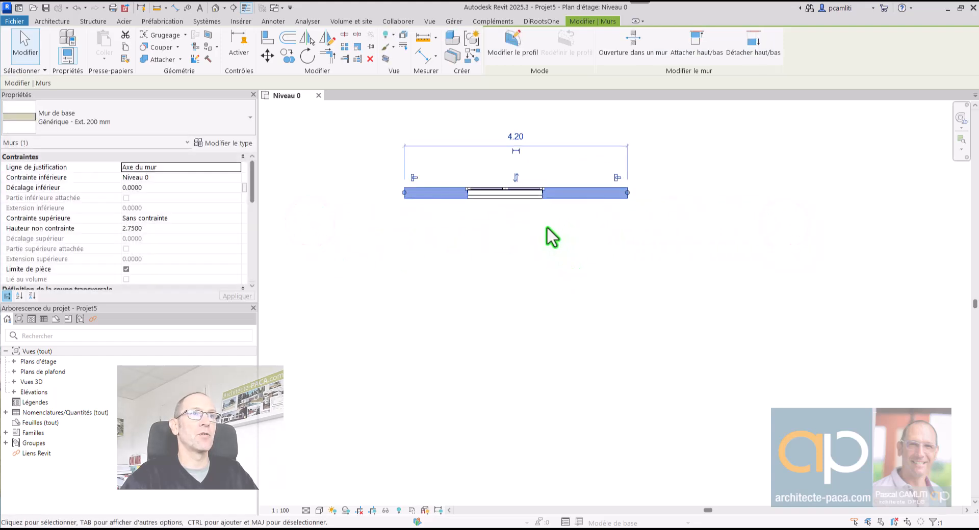
pyautogui.scroll(1, 566, 306)
pyautogui.click(539, 224)
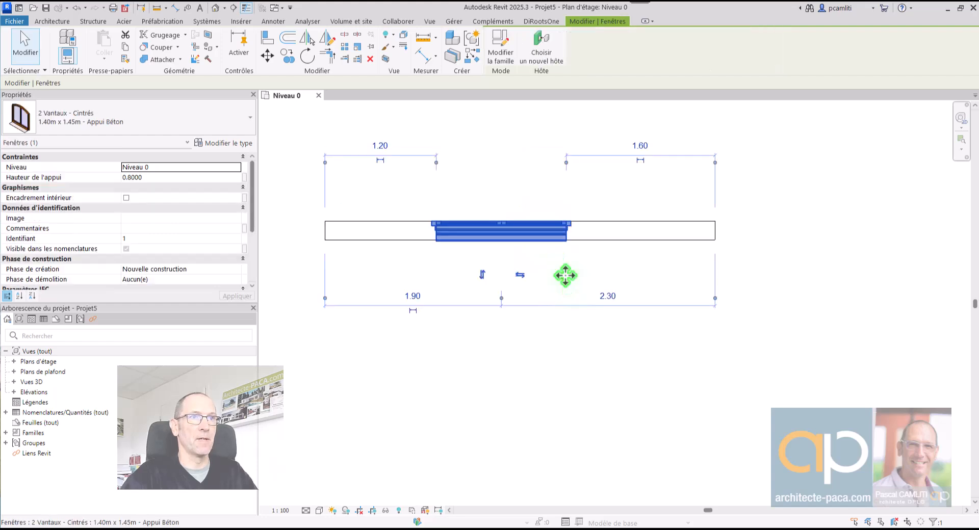
pyautogui.click(543, 186)
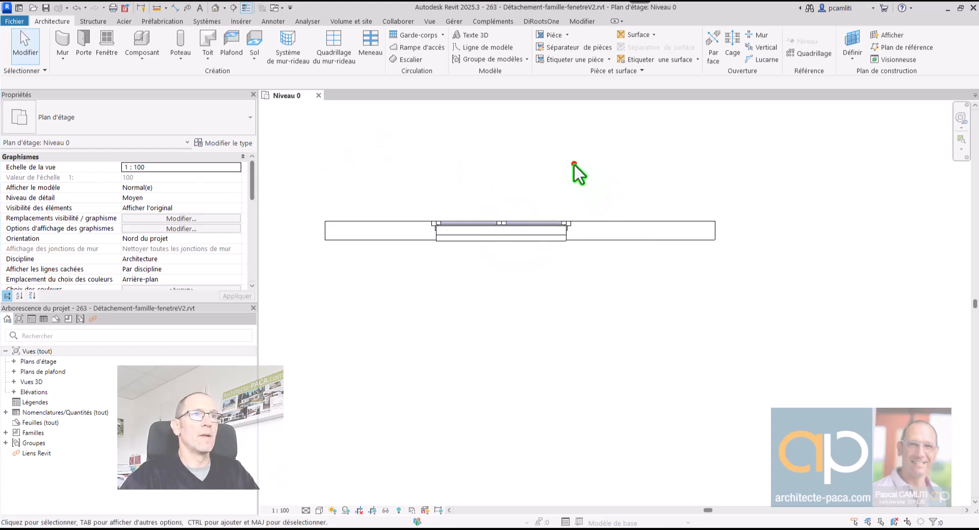
pyautogui.click(574, 163)
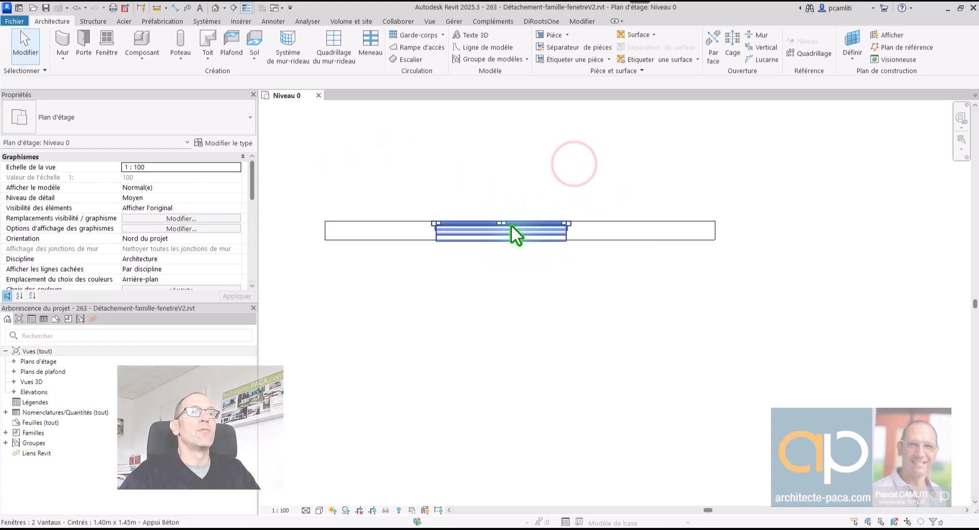
pyautogui.click(511, 224)
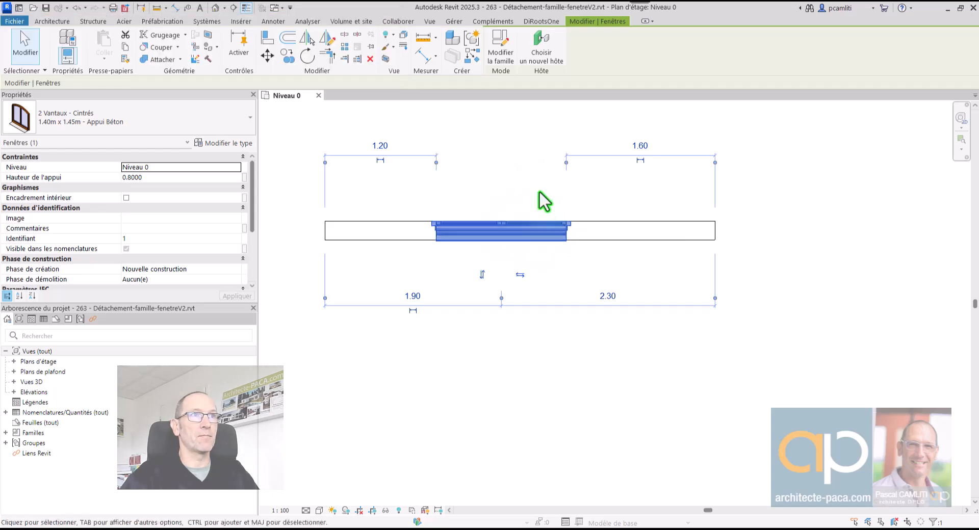
pyautogui.click(530, 176)
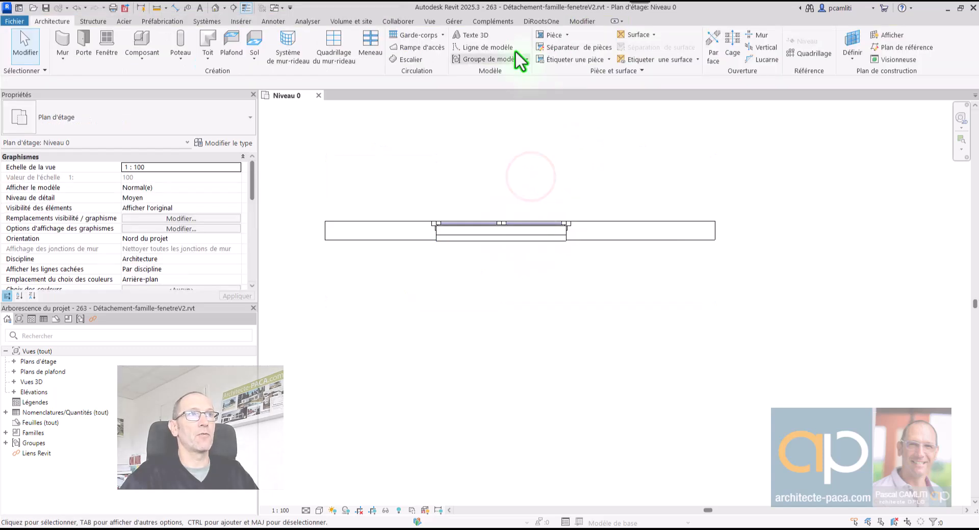
# Look through the Copy/Monitor link option and the project's coordination settings for new links, without saving any changes.
pyautogui.click(401, 21)
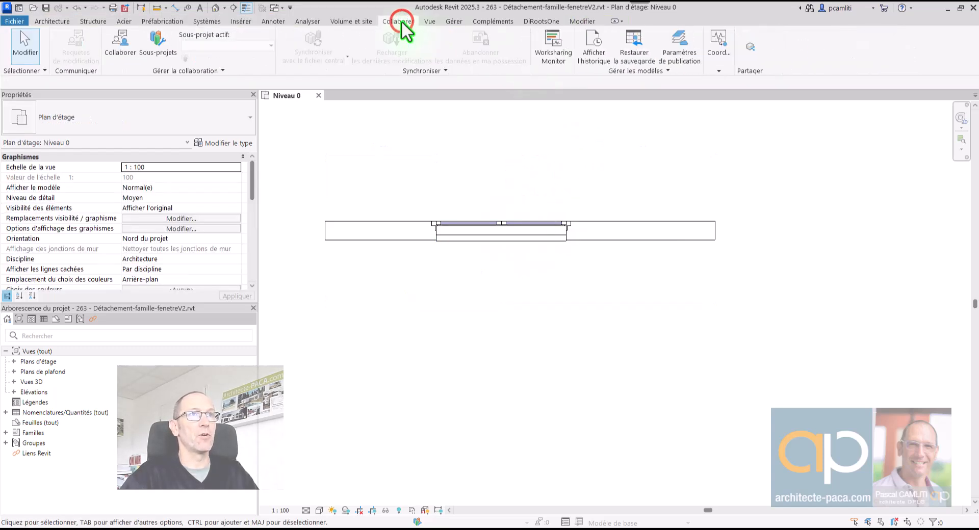
pyautogui.click(720, 70)
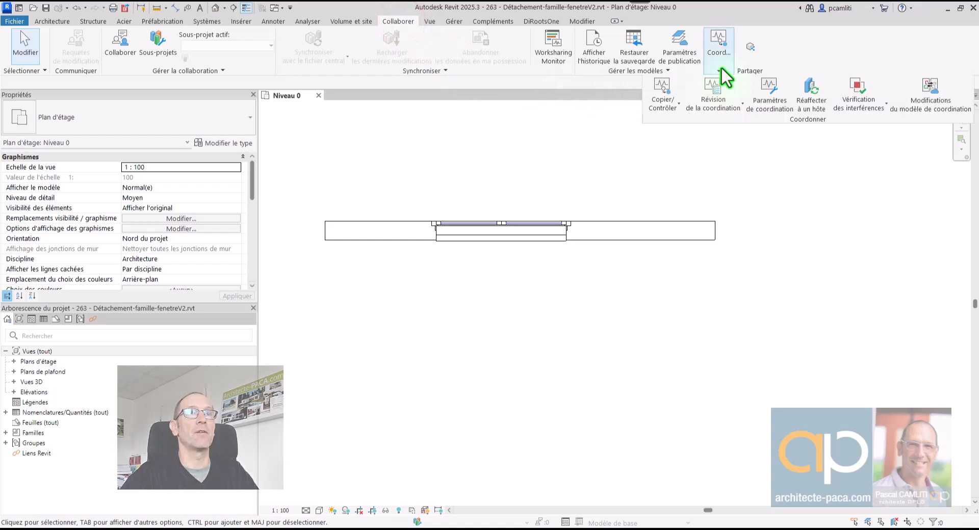
pyautogui.click(674, 109)
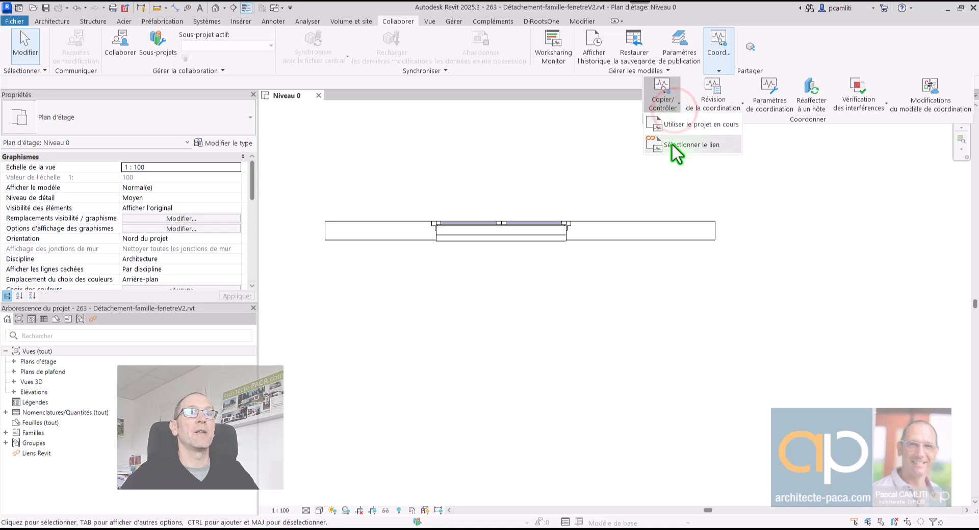
pyautogui.click(672, 143)
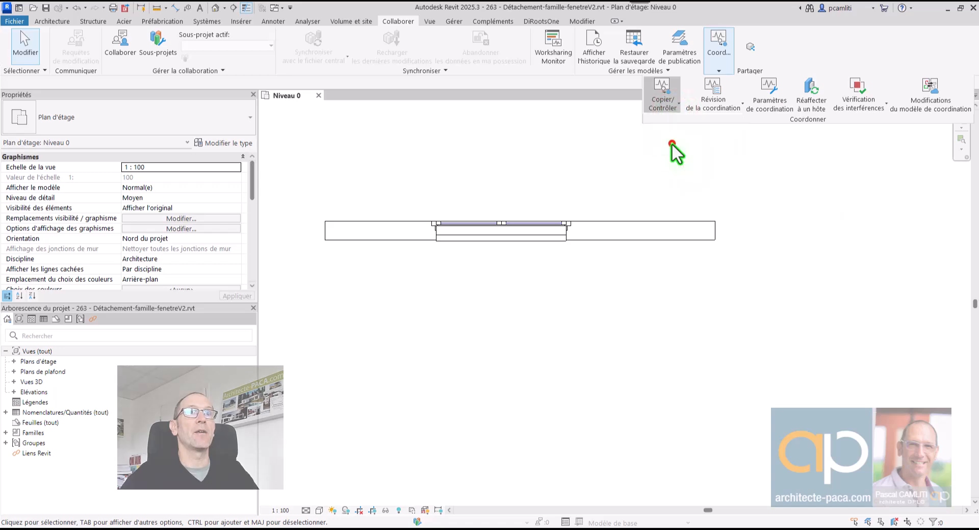
pyautogui.click(730, 48)
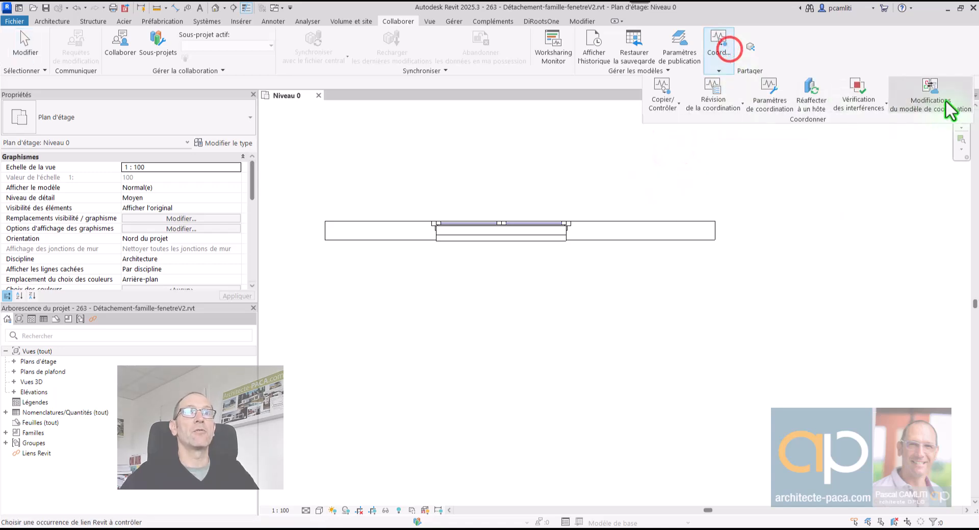
pyautogui.click(775, 102)
pyautogui.moveTo(512, 153); pyautogui.dragTo(558, 124)
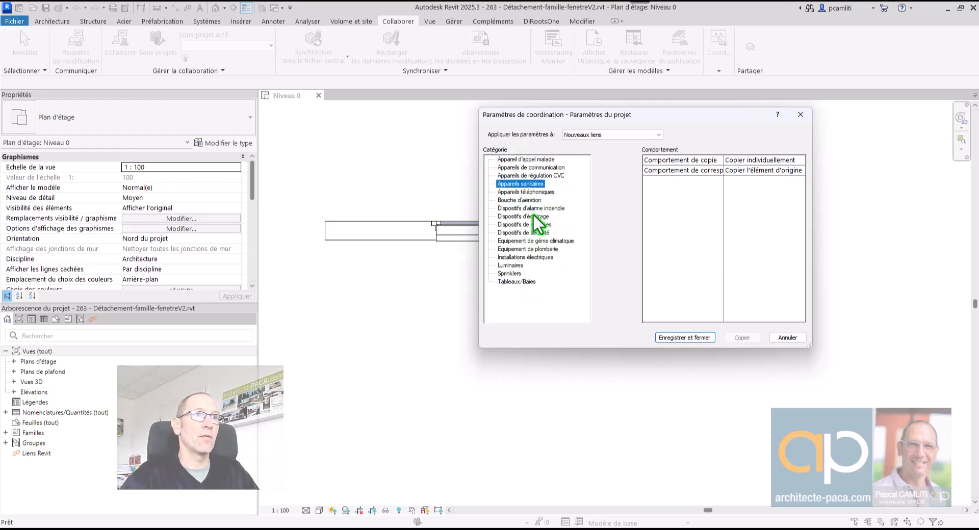
pyautogui.click(787, 337)
# Open the placed window's family for editing and change its category to "Appareils sanitaires".
pyautogui.click(521, 223)
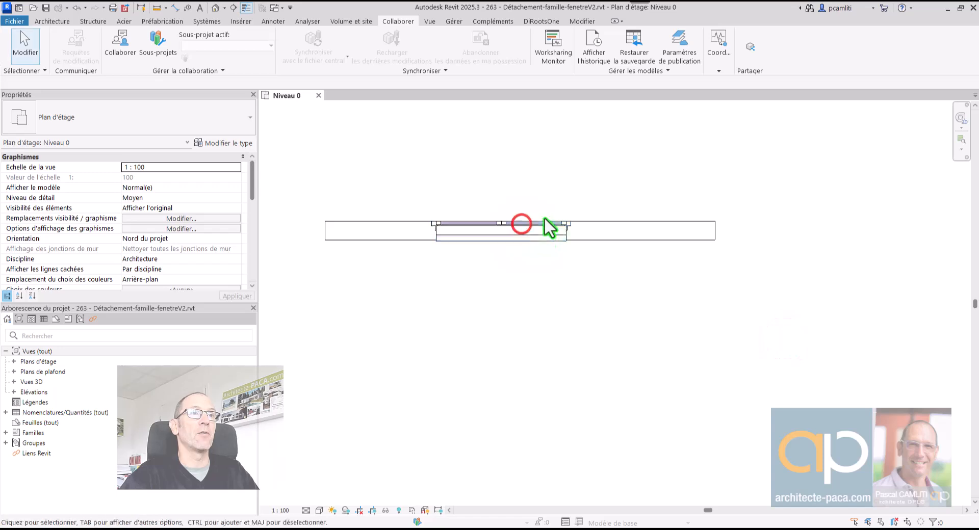
pyautogui.click(498, 45)
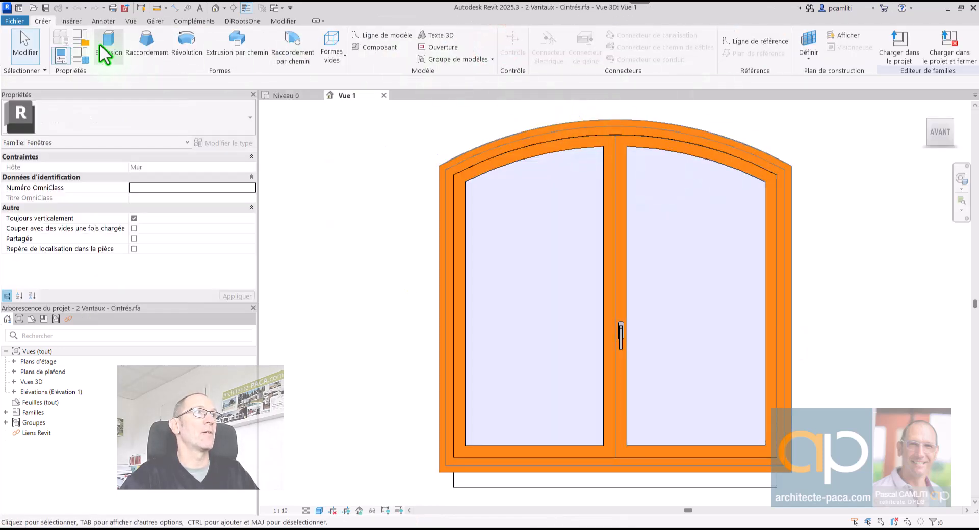
pyautogui.click(85, 40)
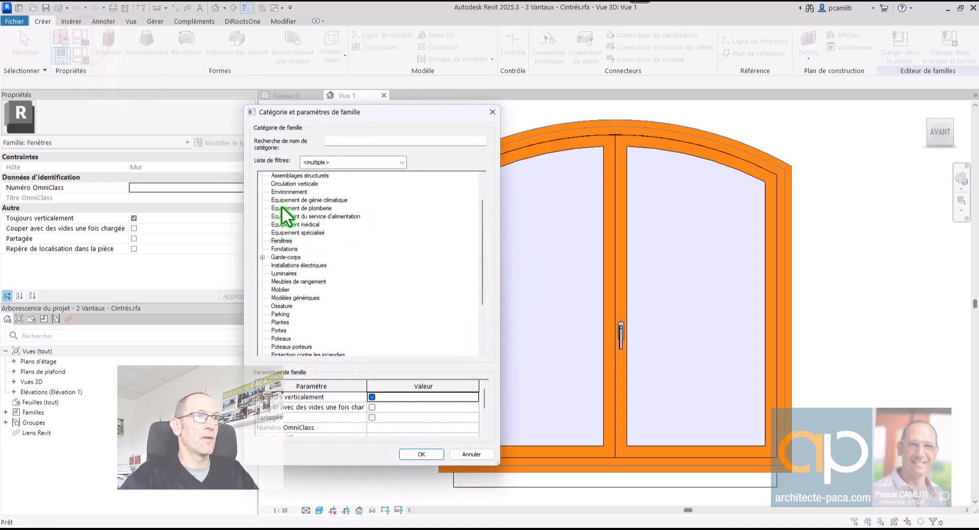
pyautogui.scroll(2, 291, 199)
pyautogui.click(295, 200)
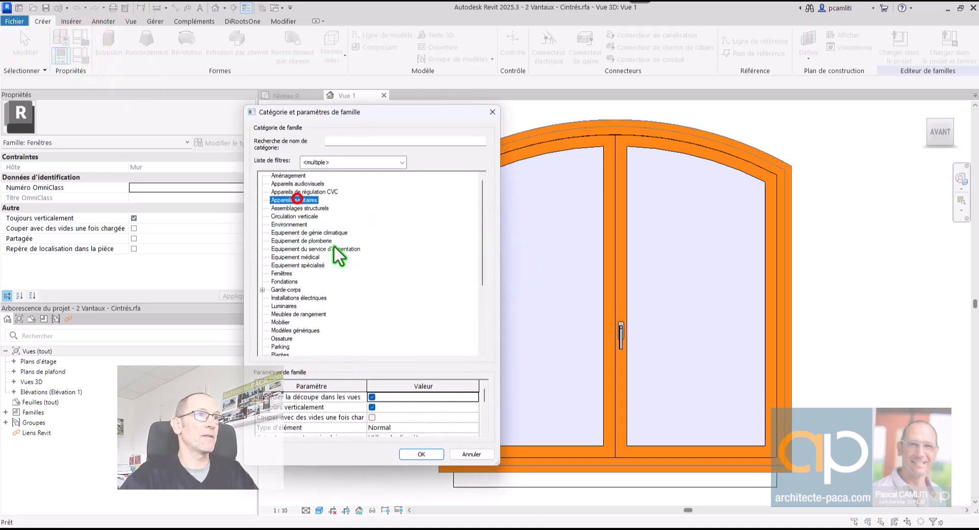
pyautogui.click(430, 454)
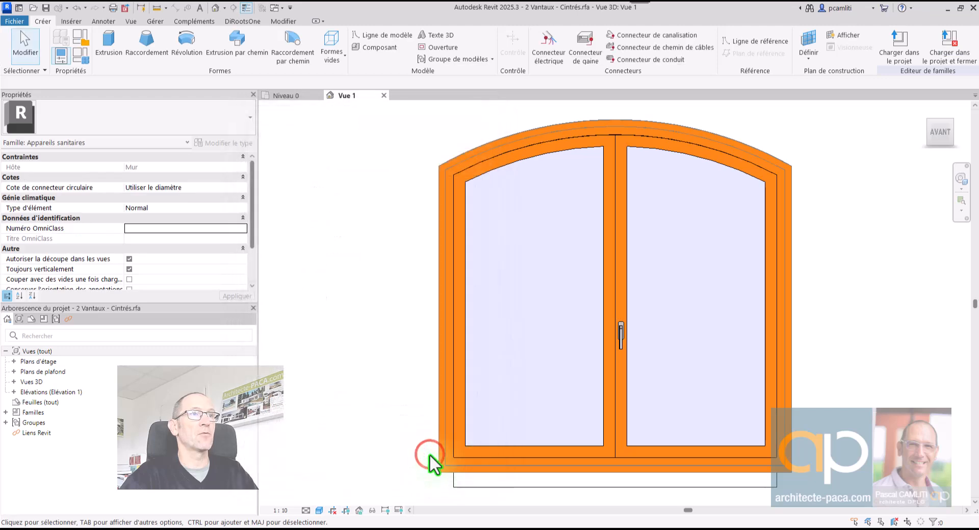
pyautogui.click(285, 97)
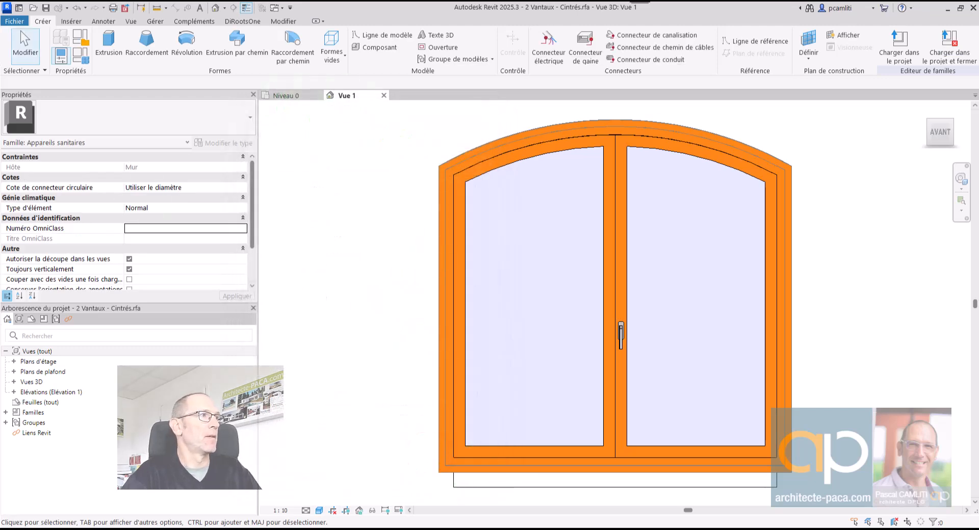
pyautogui.click(385, 190)
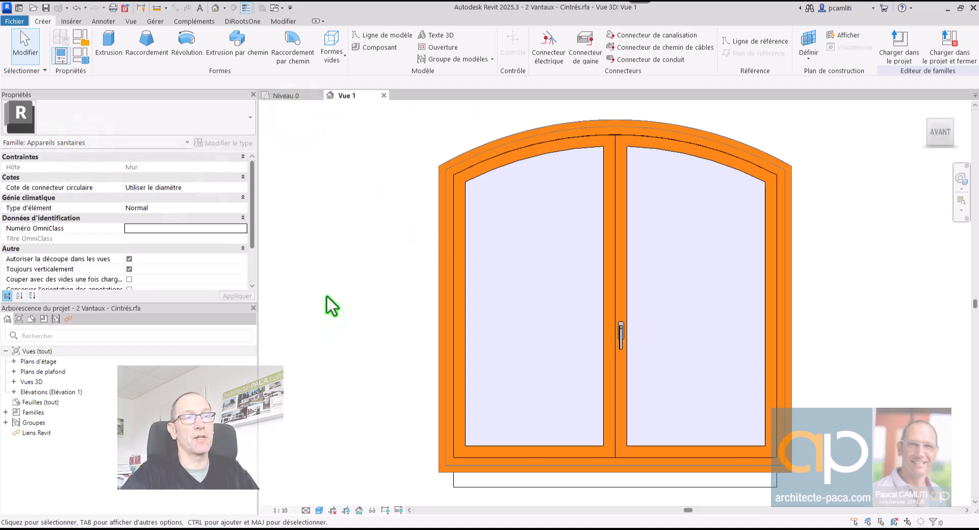
pyautogui.click(13, 22)
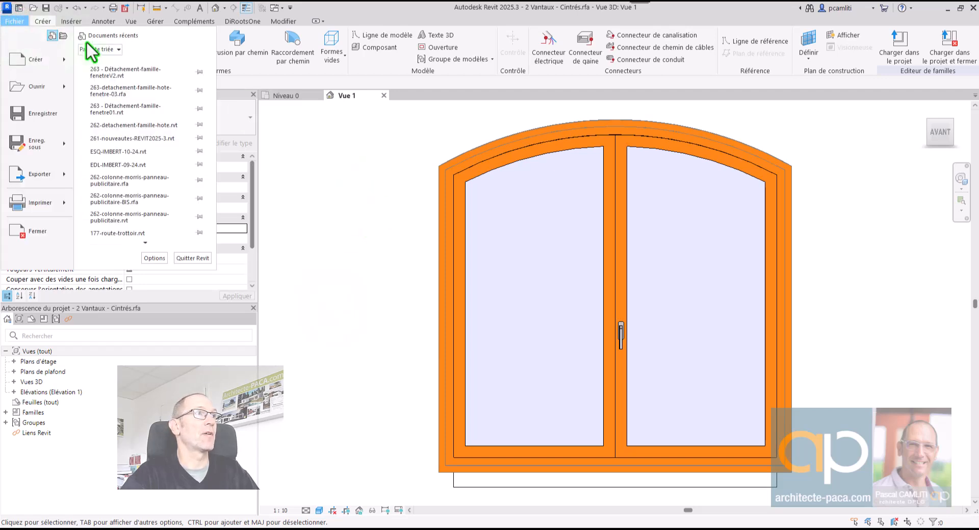
pyautogui.click(435, 4)
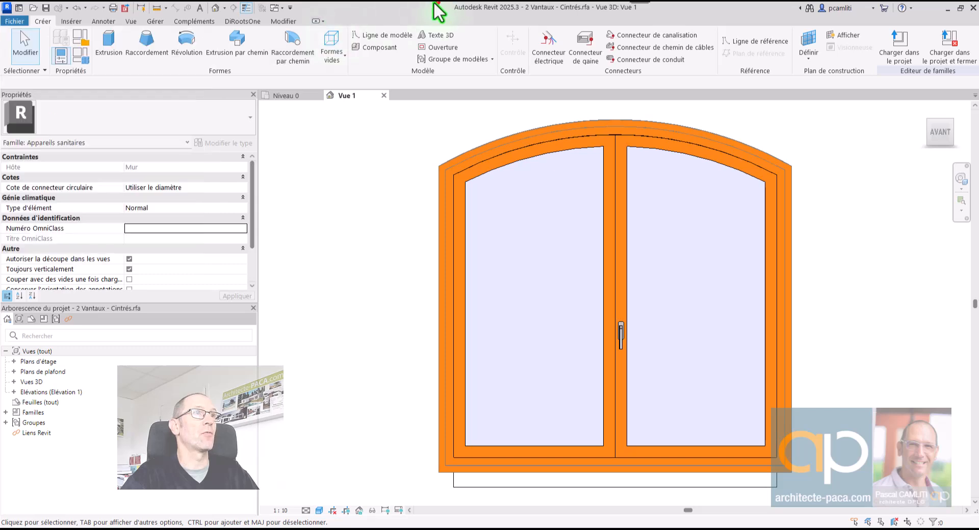
# Delete the "2 Vantaux - Cintrés" window family from the "263 - Détachement-famille-fenetreV2" project, including the placed window.
pyautogui.click(303, 95)
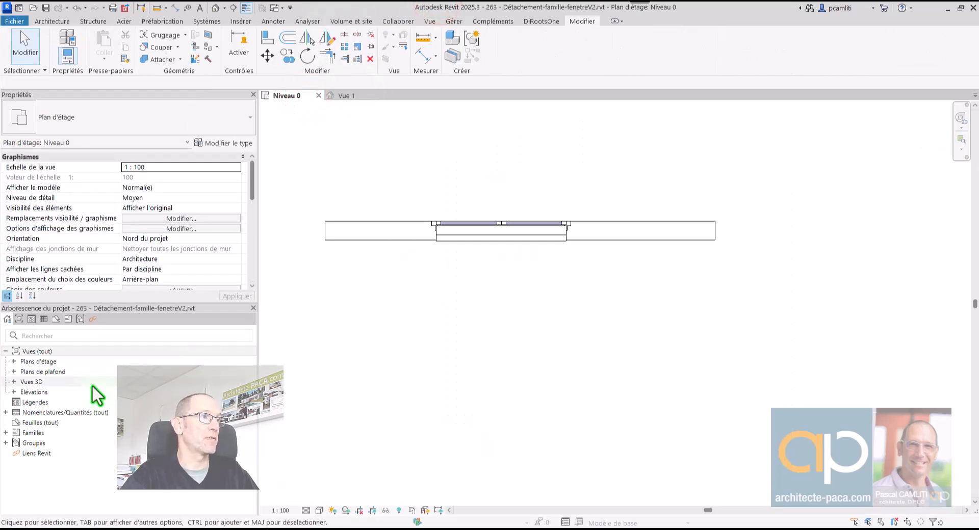
pyautogui.click(40, 433)
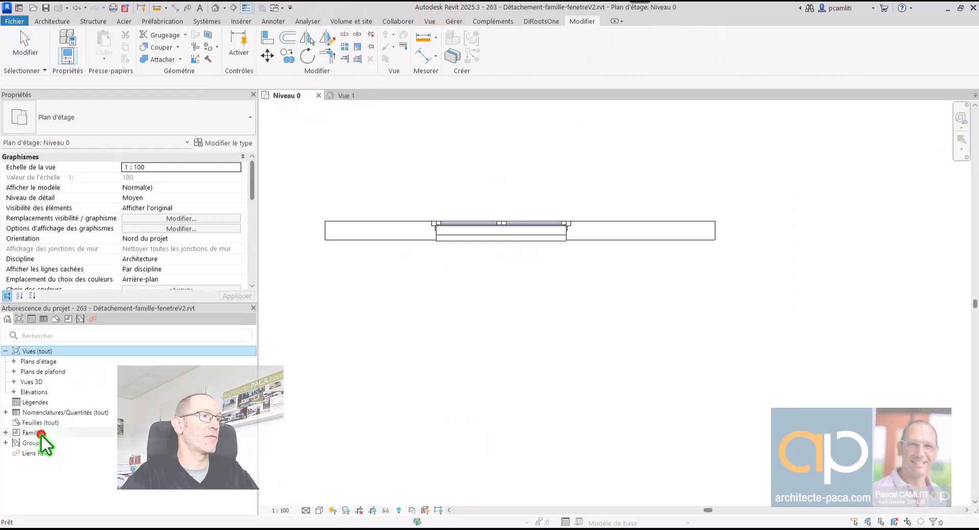
pyautogui.doubleClick(41, 433)
pyautogui.scroll(-2, 76, 433)
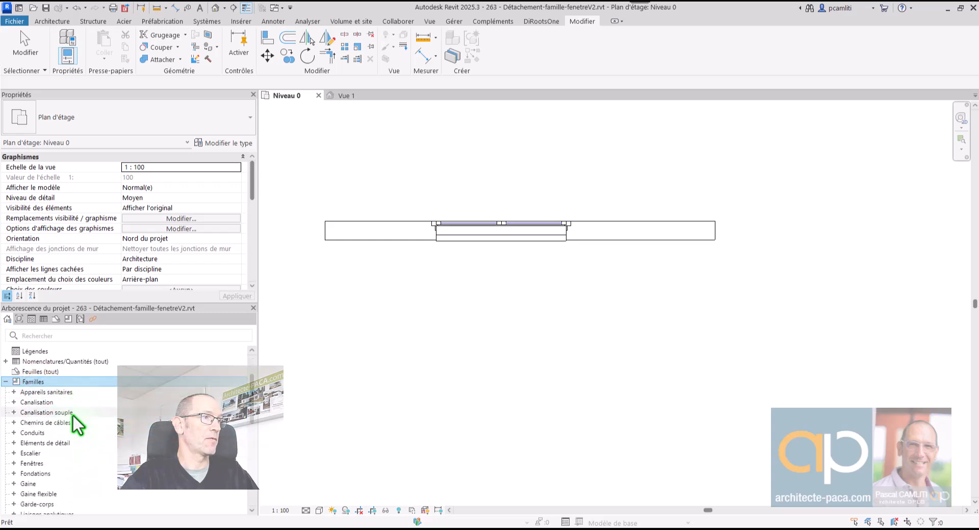
pyautogui.scroll(-1, 72, 414)
pyautogui.doubleClick(38, 453)
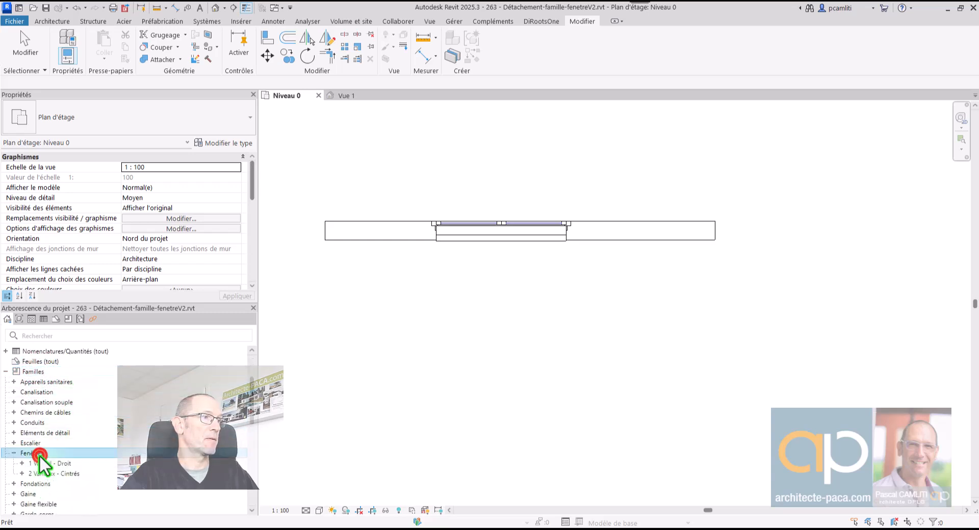
pyautogui.doubleClick(77, 473)
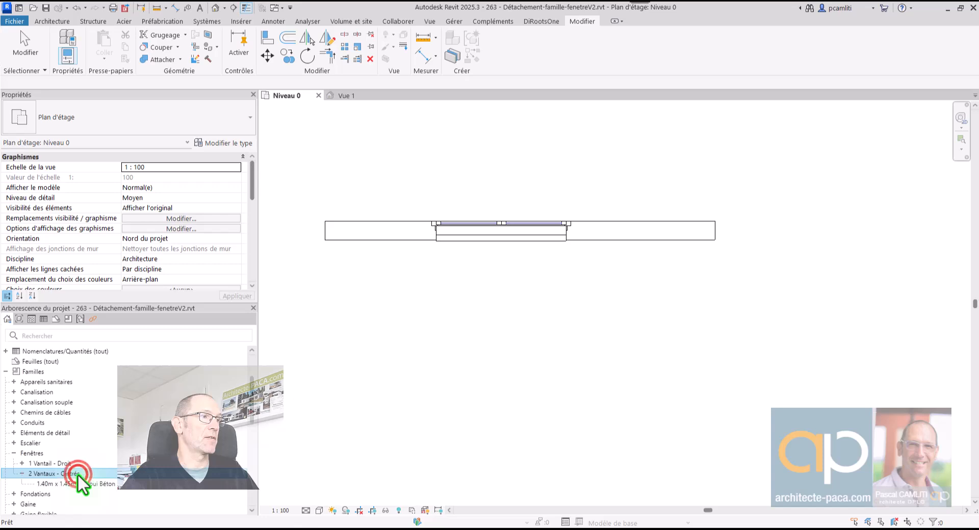
pyautogui.rightClick(84, 473)
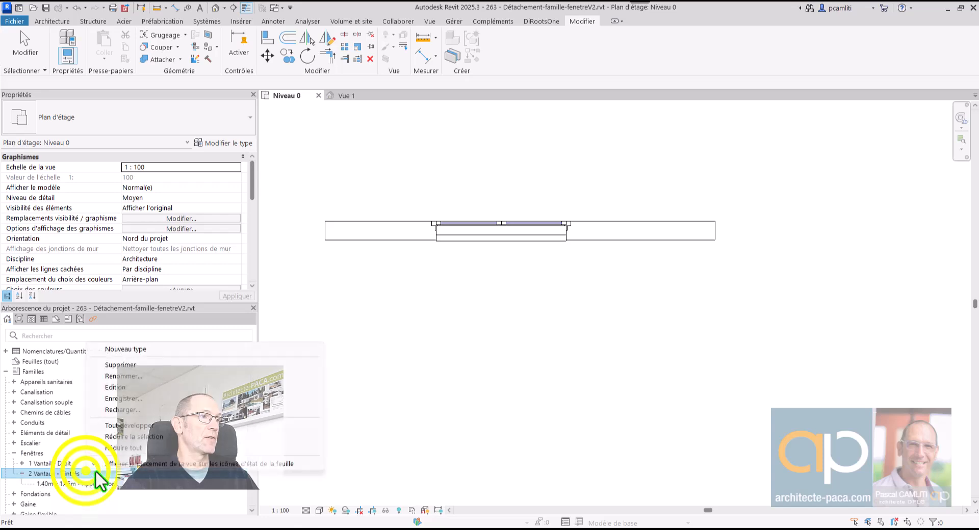
pyautogui.click(149, 365)
pyautogui.click(525, 302)
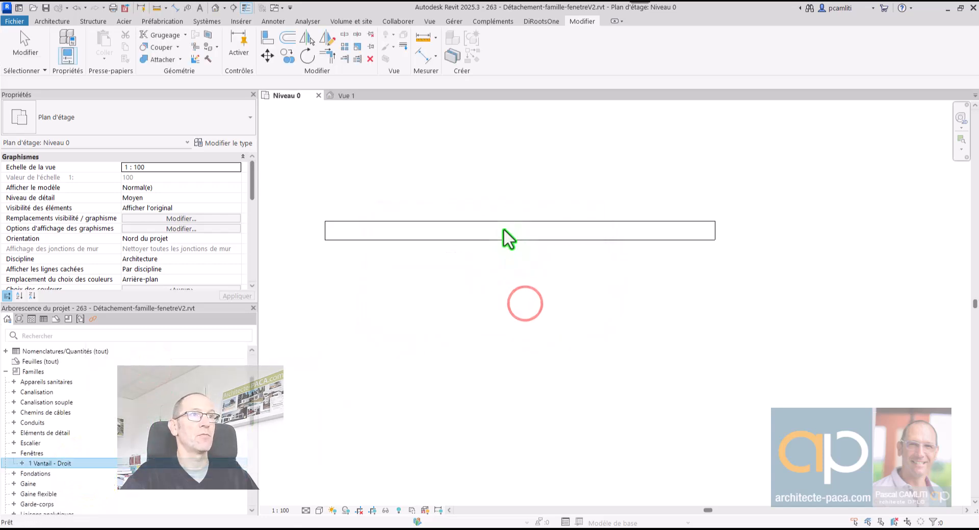
# Load the recategorised "2 Vantaux - Cintrés" family into the project and close its family file.
pyautogui.click(367, 97)
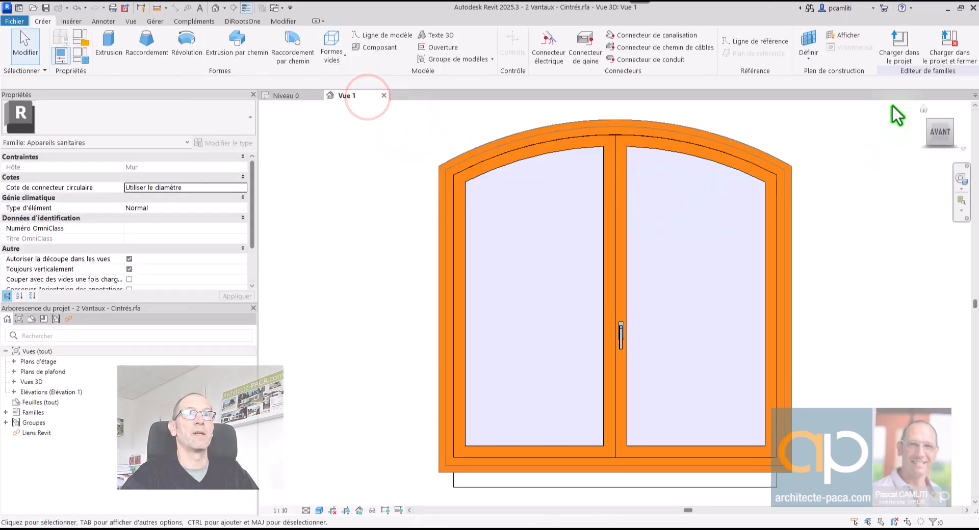
pyautogui.click(941, 51)
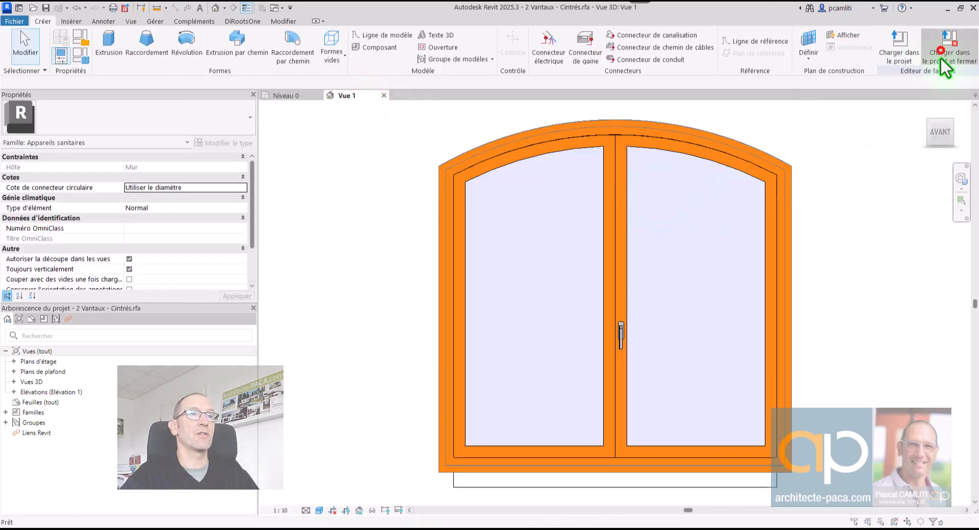
pyautogui.click(467, 273)
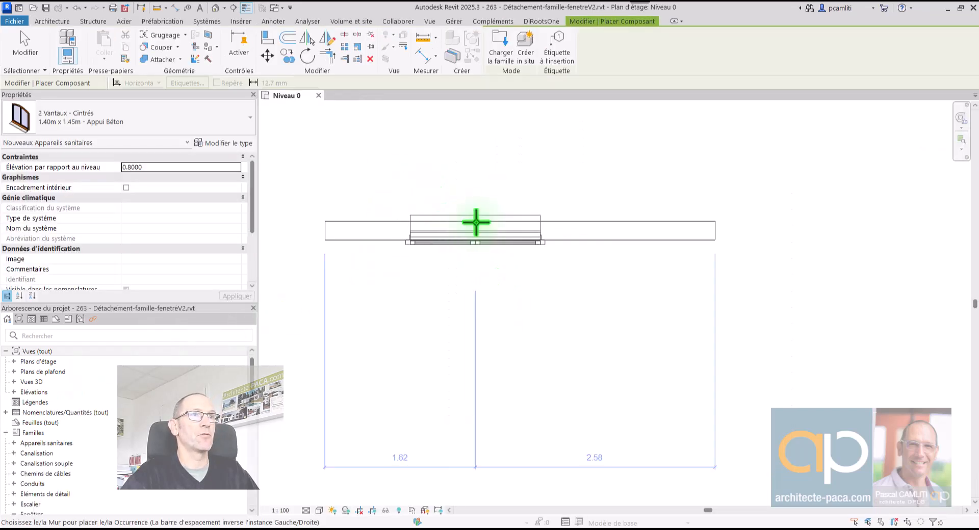
# Place the 1.40m x 1.45m "2 Vantaux - Cintrés" fixture in the wall, about 1.84 m from its left end, and check its category.
pyautogui.click(496, 238)
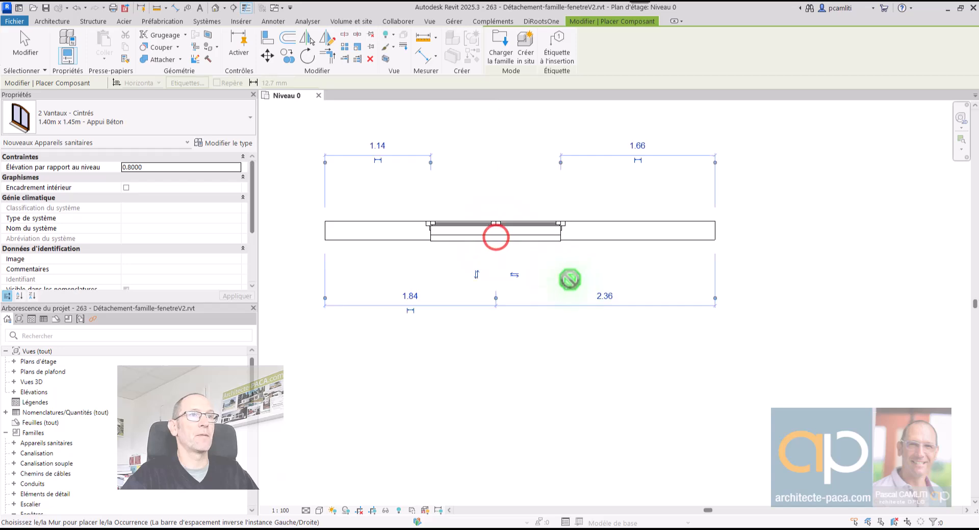
pyautogui.press('Escape')
pyautogui.press('Escape')
pyautogui.click(546, 223)
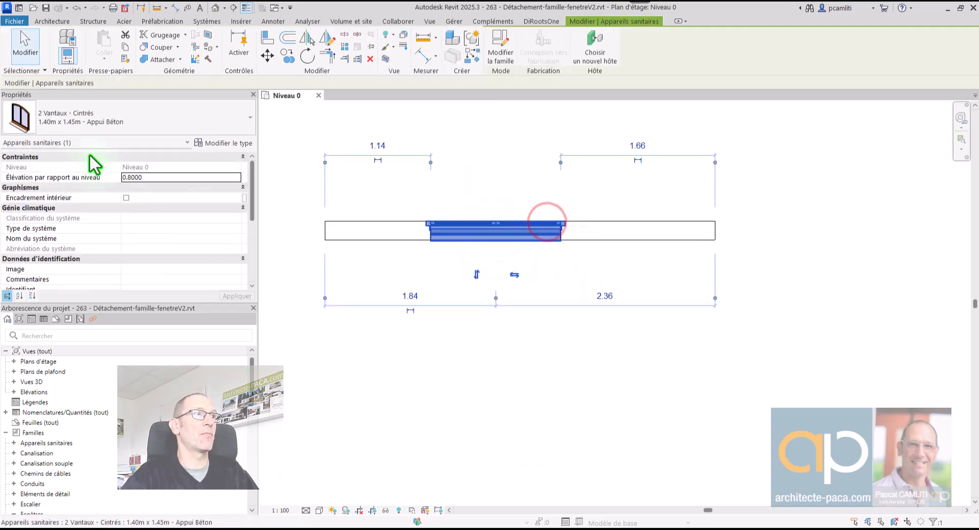
pyautogui.click(526, 163)
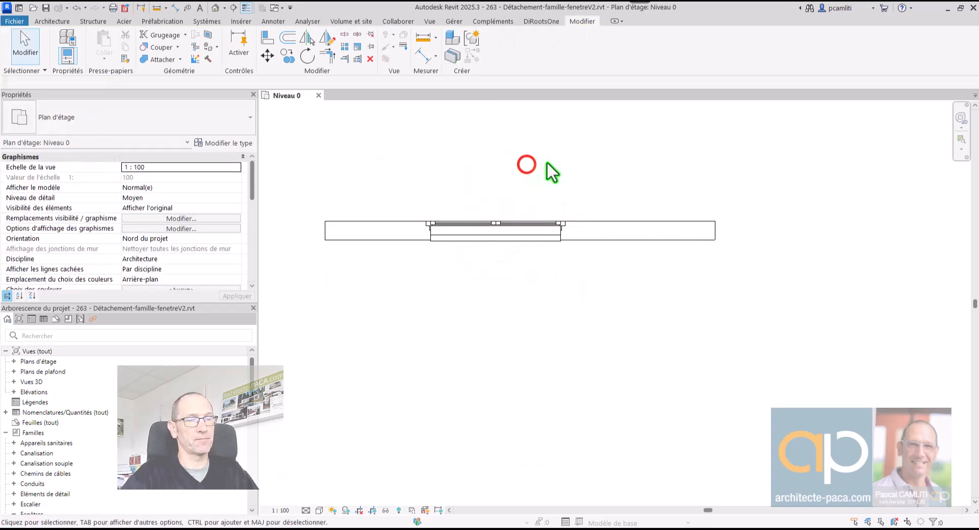
pyautogui.click(15, 20)
pyautogui.click(63, 56)
pyautogui.click(168, 92)
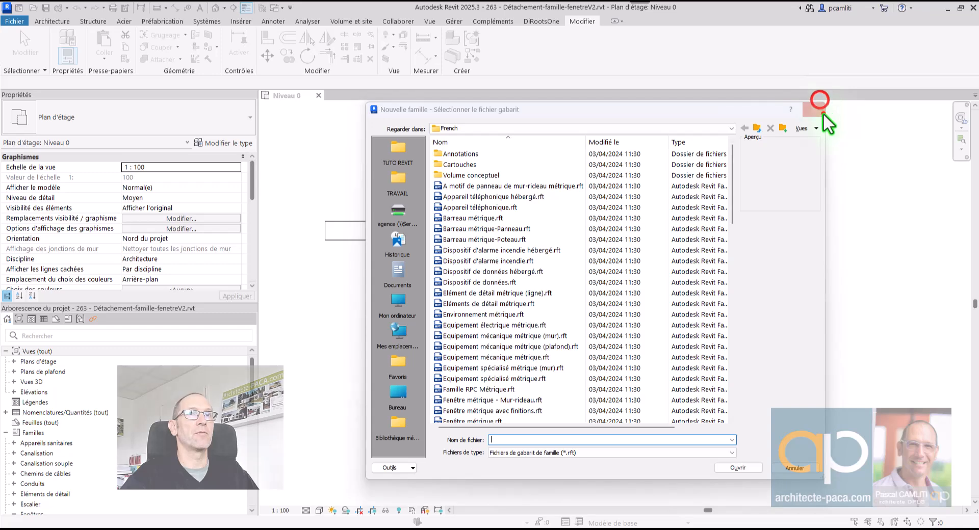
pyautogui.click(822, 110)
# Create a new project from the "Gabarit architectural" template.
pyautogui.click(15, 21)
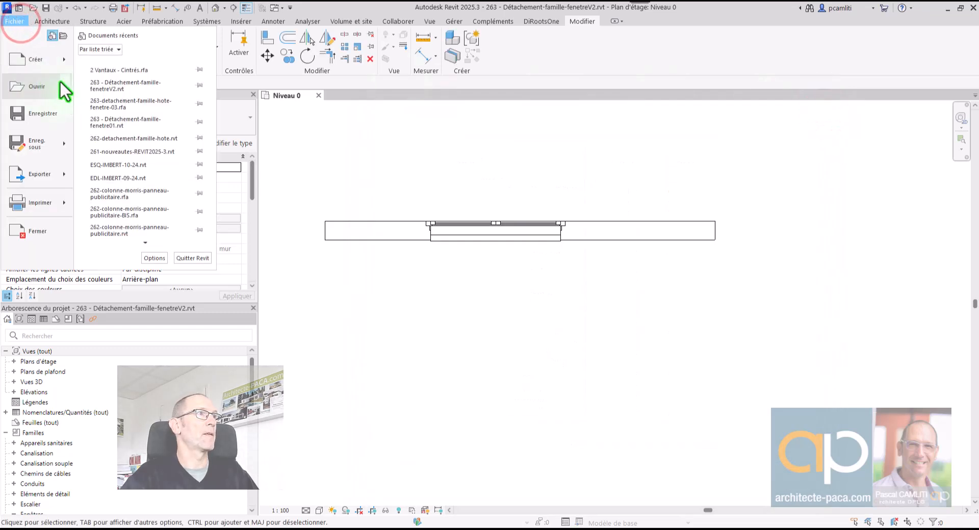
pyautogui.click(64, 69)
pyautogui.click(146, 77)
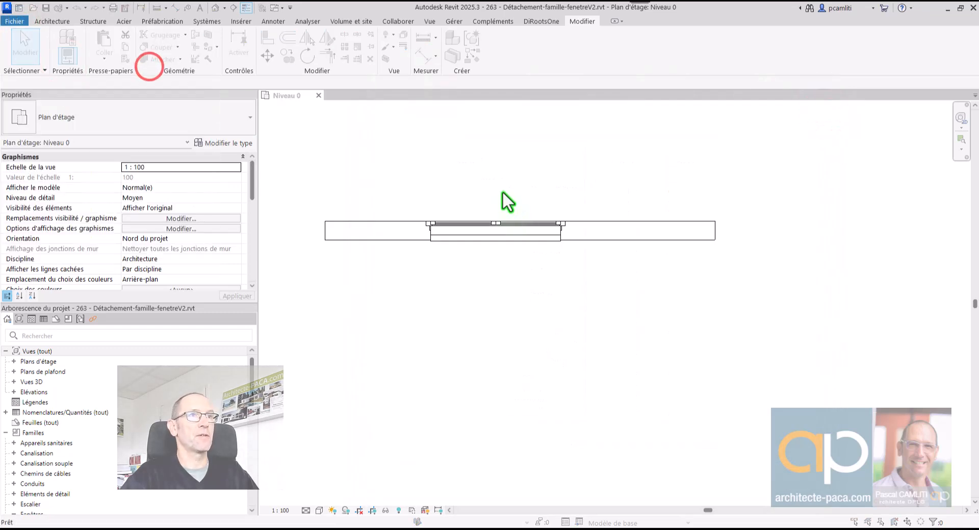
pyautogui.click(465, 181)
pyautogui.click(448, 207)
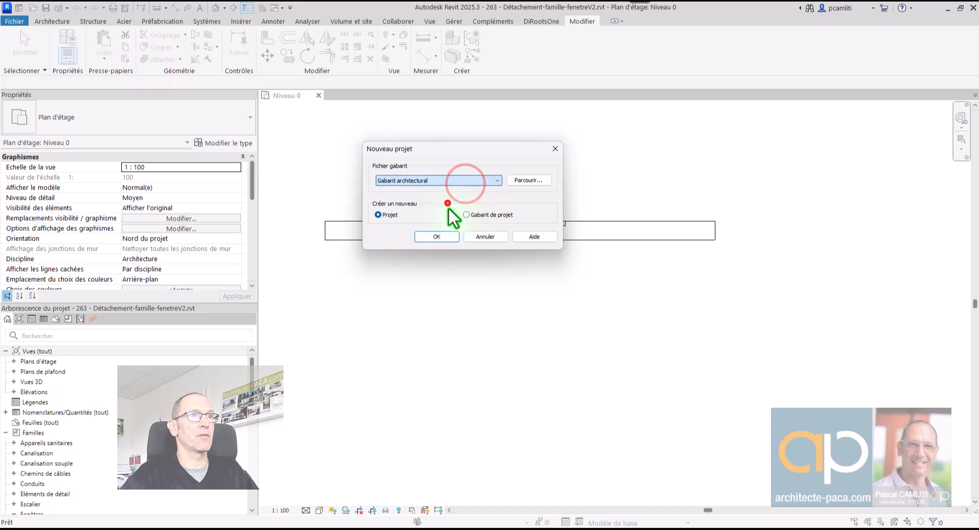
pyautogui.click(447, 235)
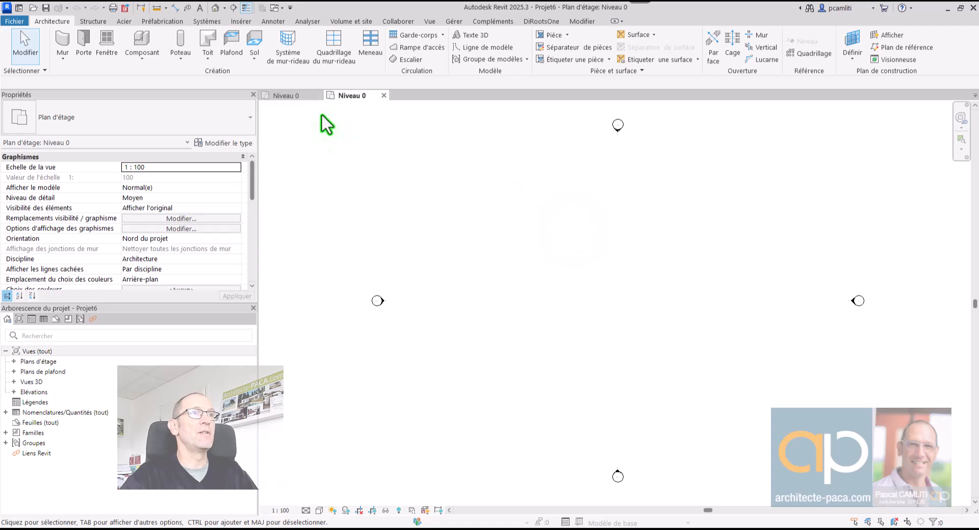
# Close the "263 - Détachement-famille-fenetreV2" project, saving its changes, and keep the new project open.
pyautogui.click(300, 95)
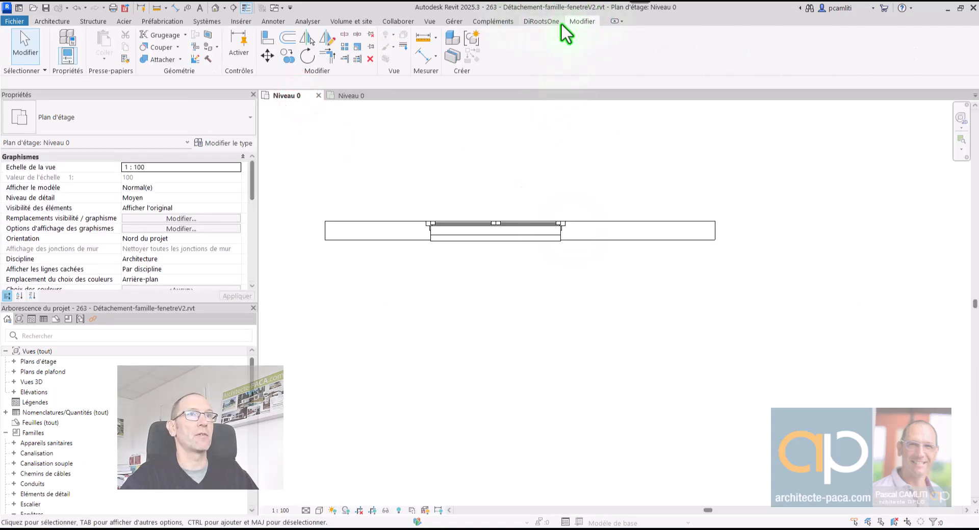
pyautogui.click(319, 95)
pyautogui.click(465, 283)
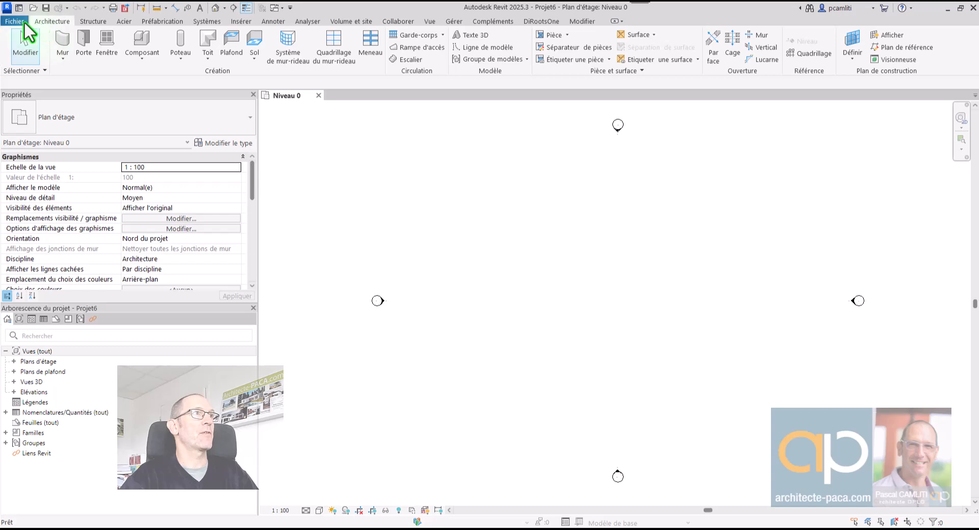
# Link "263 - Détachement-famille-fenetreV2.rvt" into the new project, positioned internal origin to internal origin.
pyautogui.click(240, 22)
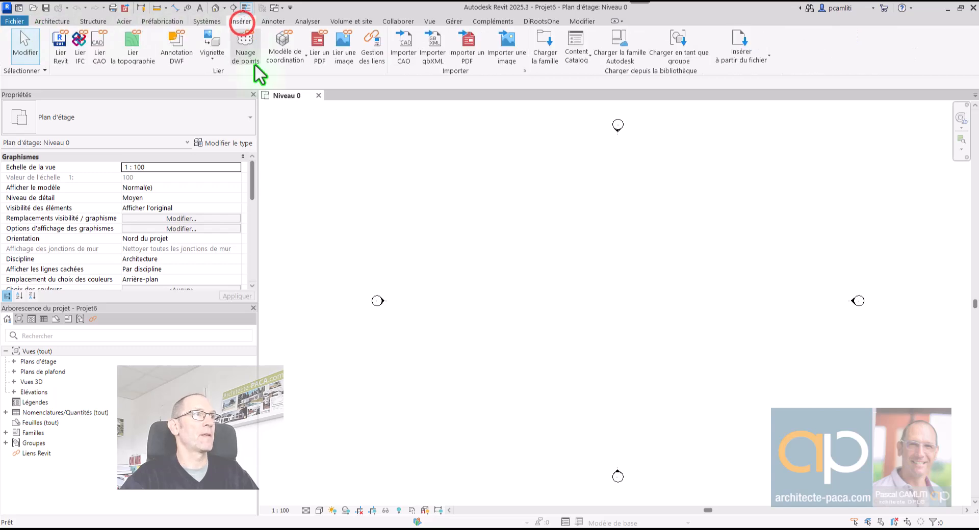
pyautogui.click(65, 51)
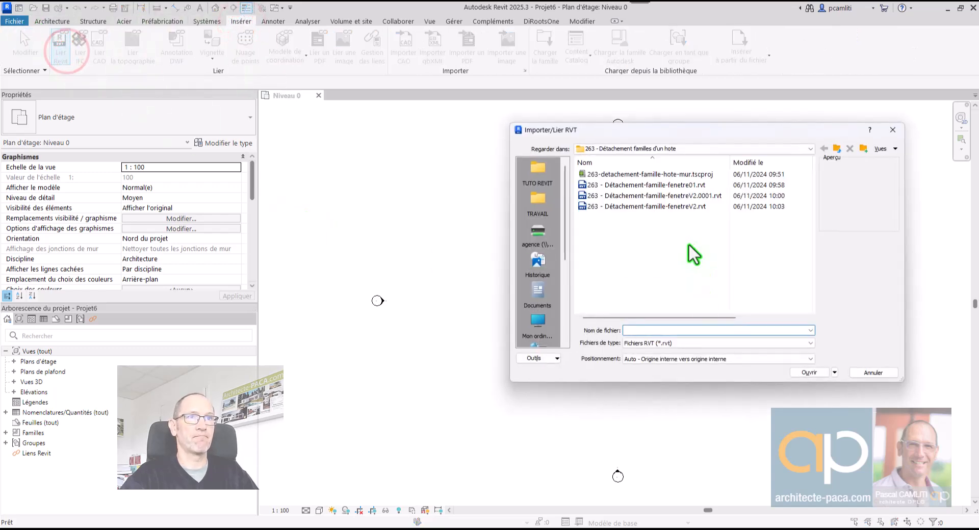
pyautogui.click(680, 206)
pyautogui.click(807, 370)
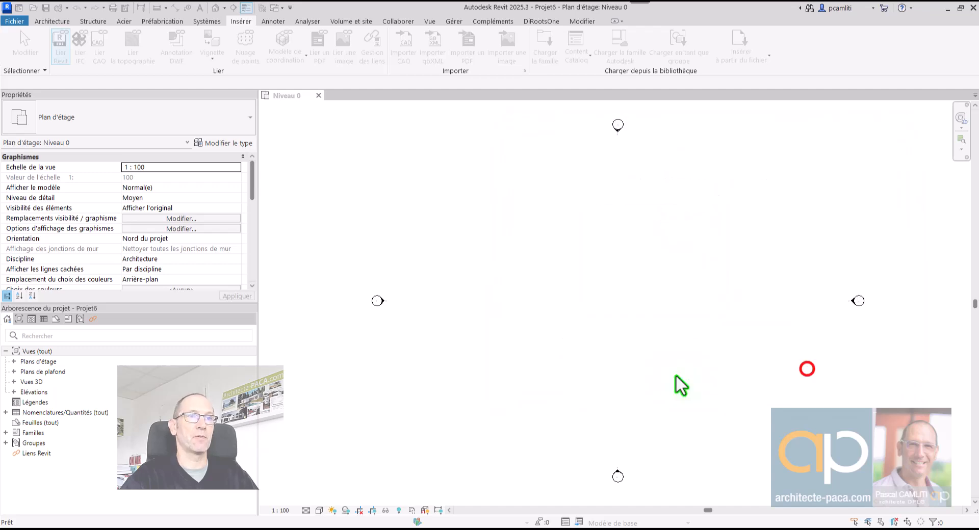
pyautogui.scroll(3, 592, 301)
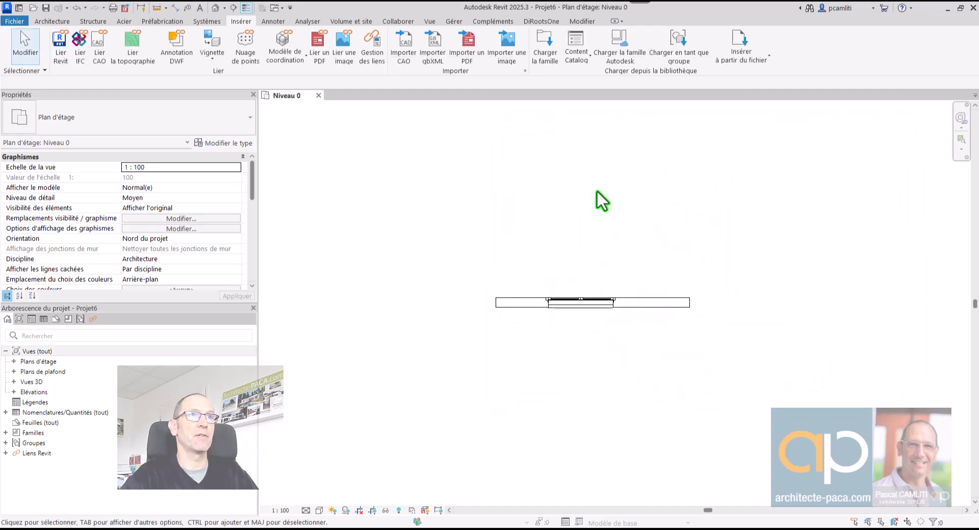
# Copy the arched window from the linked model into the project with Copy/Monitor and finish the session.
pyautogui.click(405, 19)
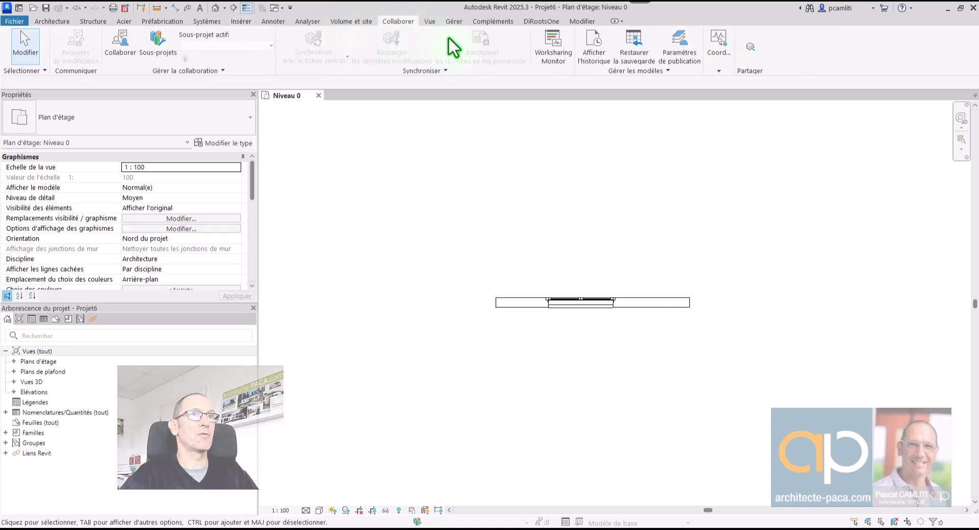
pyautogui.click(718, 60)
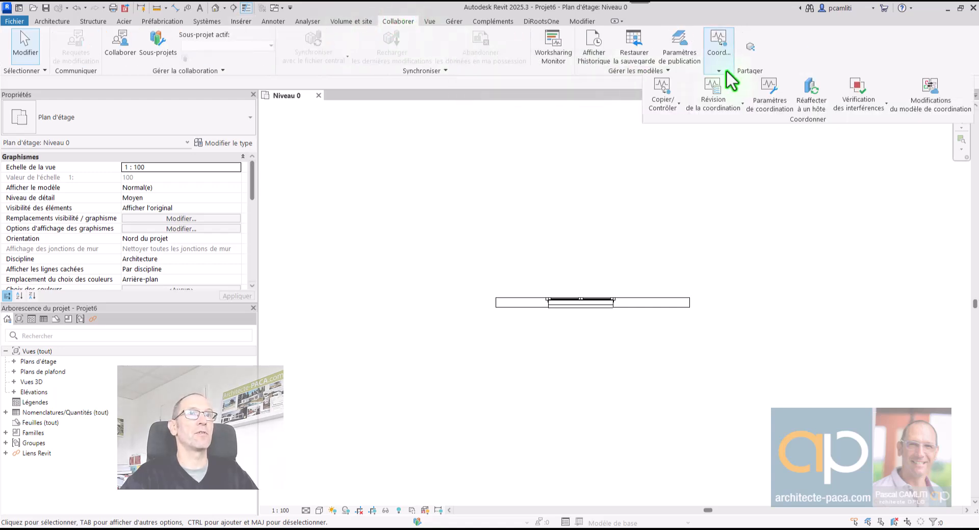
pyautogui.click(668, 98)
pyautogui.click(678, 145)
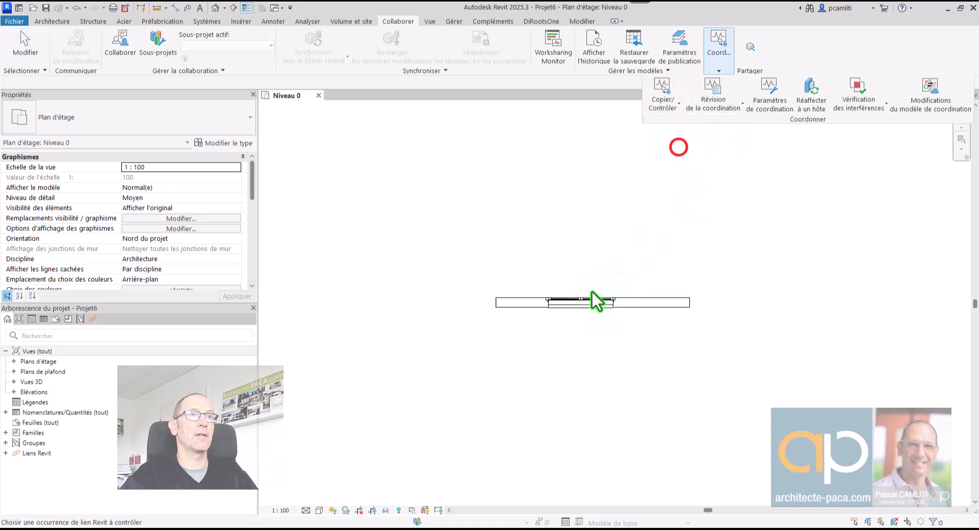
pyautogui.click(590, 299)
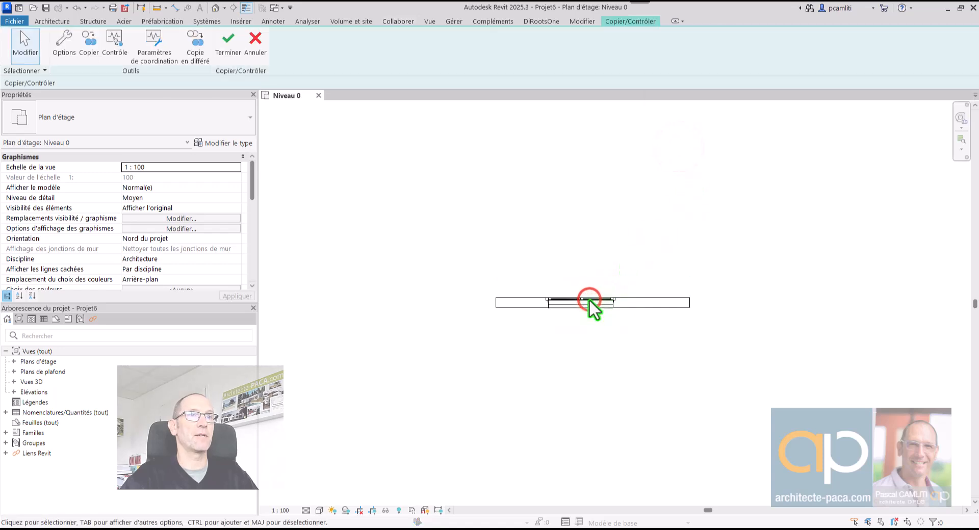
pyautogui.click(90, 46)
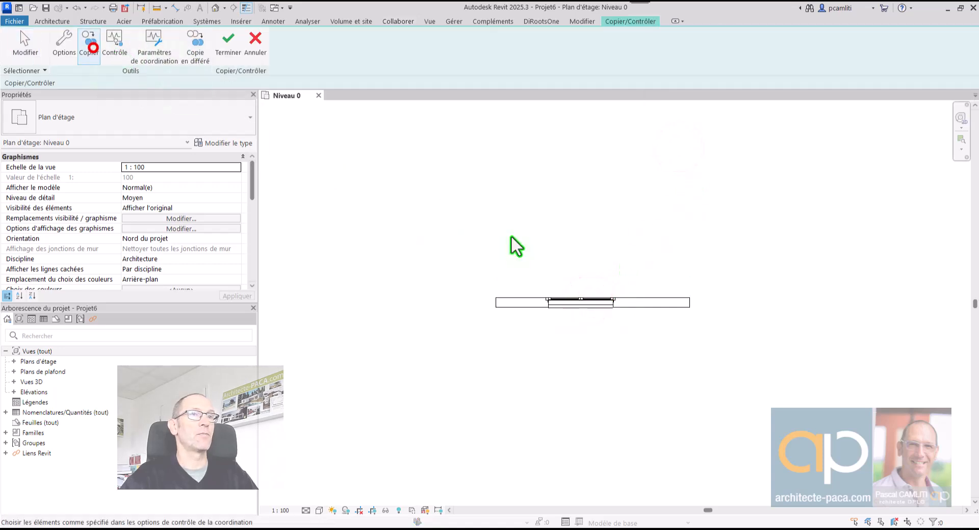
pyautogui.click(586, 296)
pyautogui.scroll(3, 611, 280)
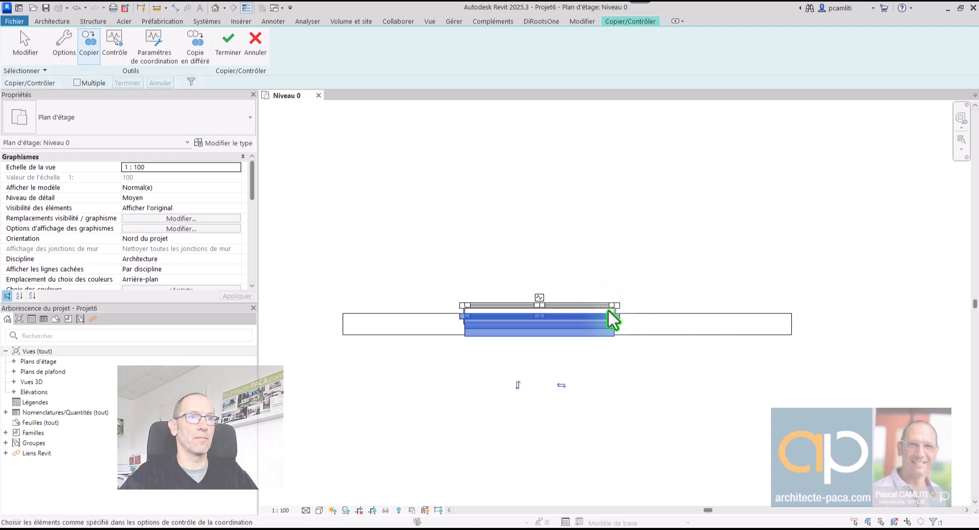
pyautogui.click(415, 235)
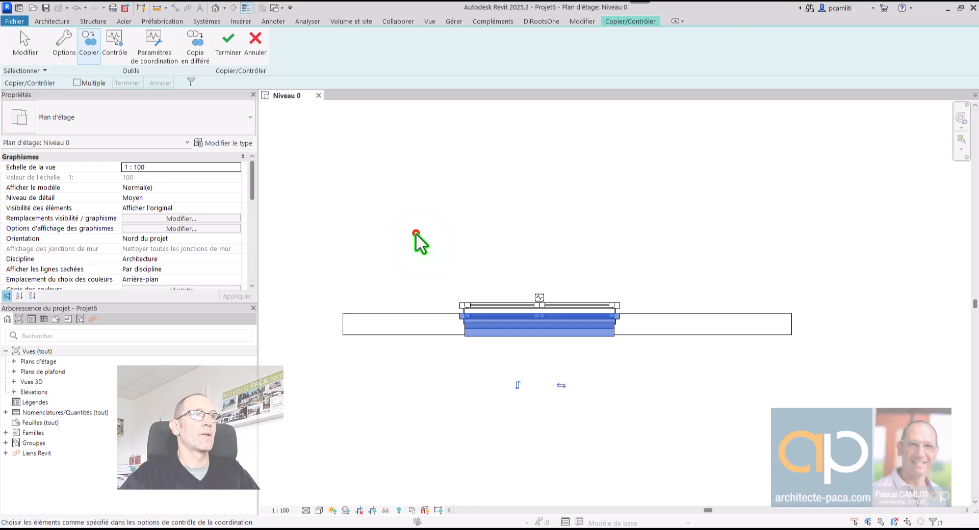
pyautogui.click(229, 51)
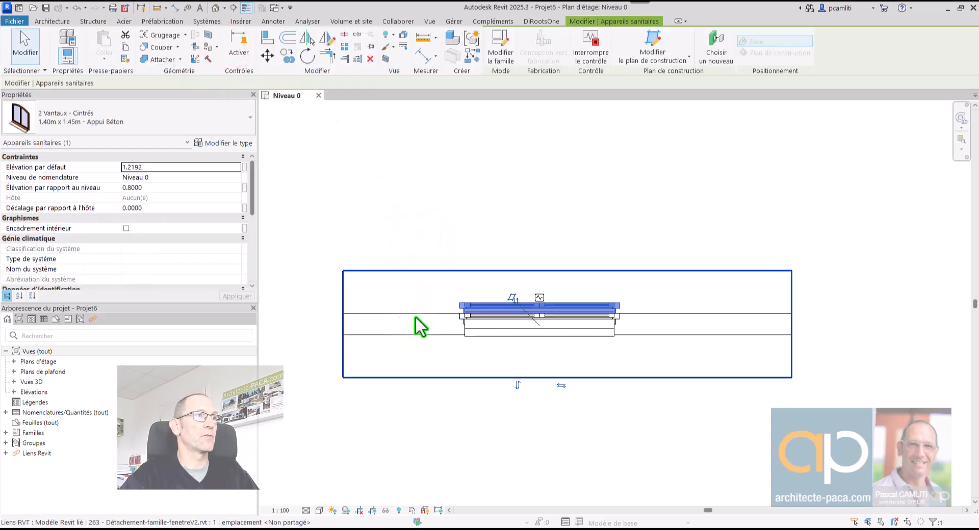
# Unload the linked "263 - Détachement-famille-fenetreV2" model and move the copied window upward in the plan, away from its original position.
pyautogui.doubleClick(25, 453)
pyautogui.rightClick(43, 461)
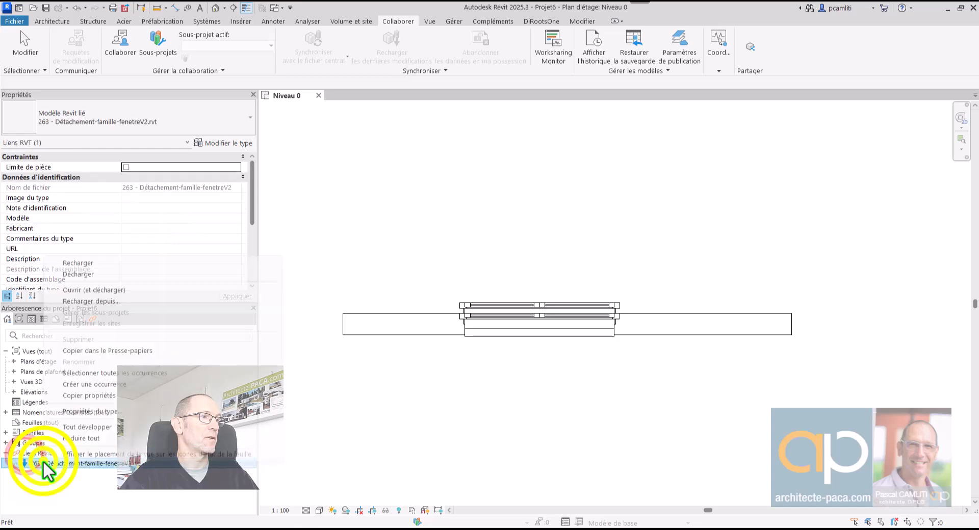
pyautogui.click(98, 273)
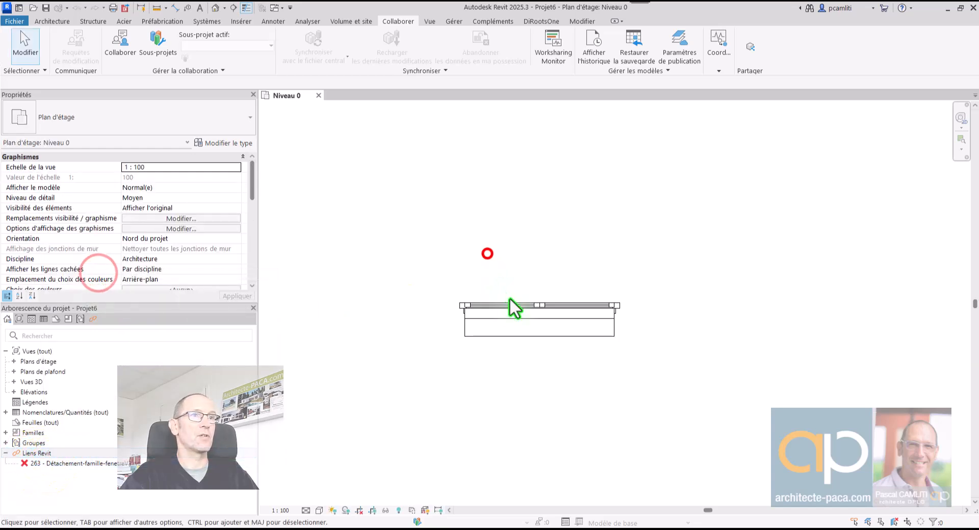
pyautogui.moveTo(511, 302); pyautogui.dragTo(536, 226)
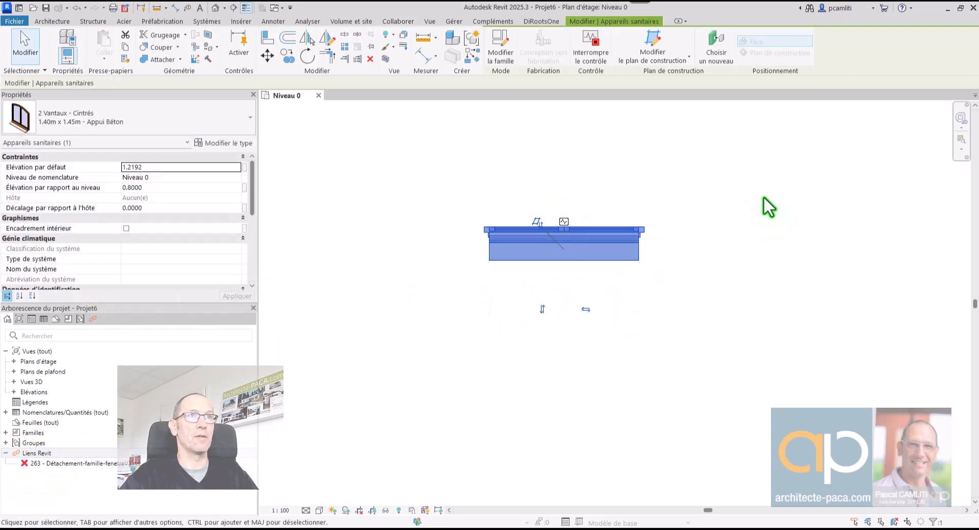
# Open the arched window family for editing and delete the rectangular host extrusion around the window.
pyautogui.click(501, 56)
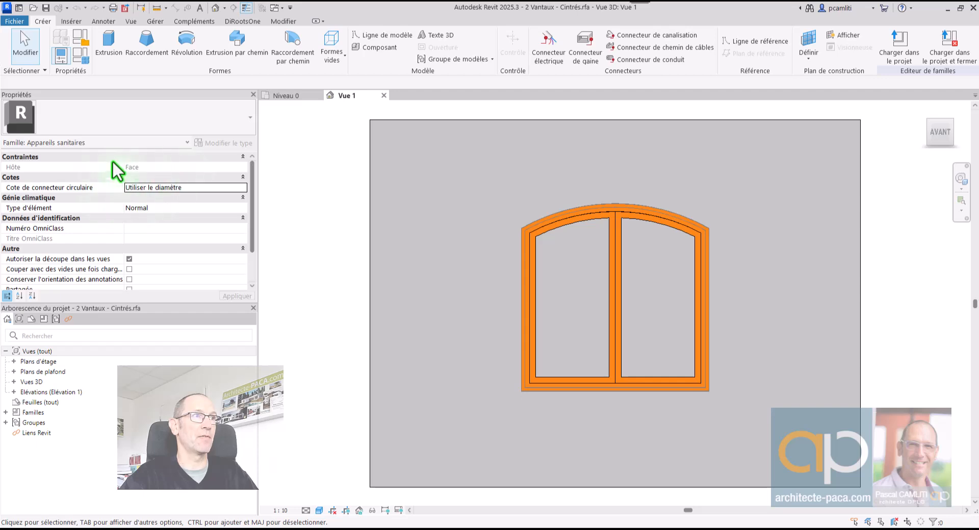
pyautogui.click(392, 120)
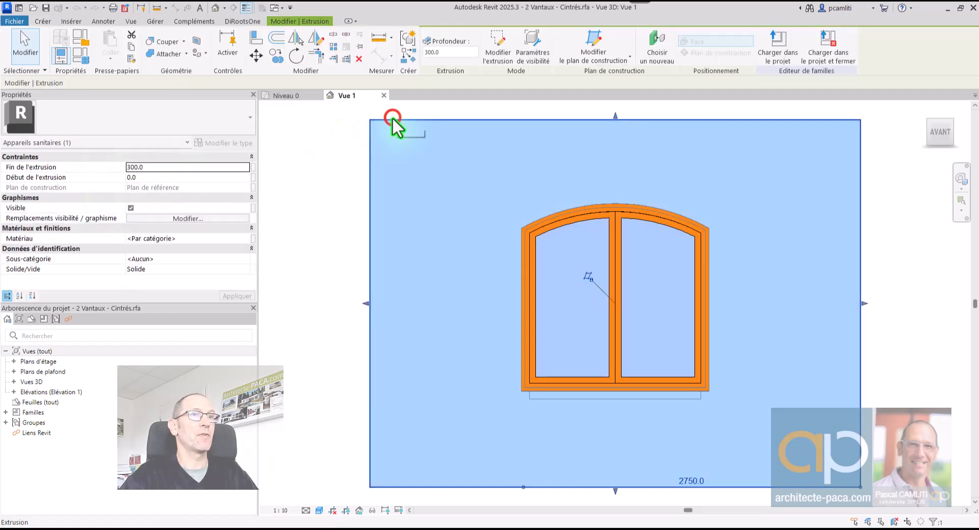
pyautogui.press('Delete')
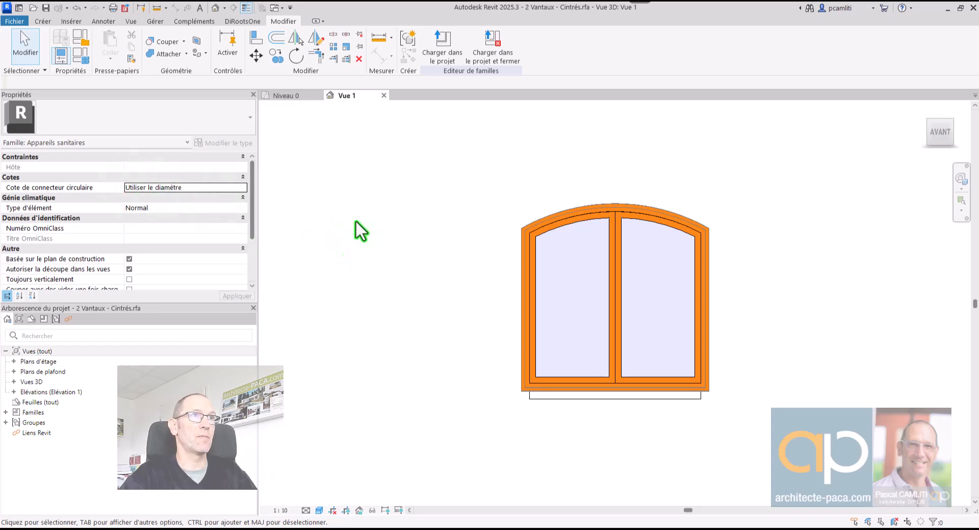
# Set the family's category to Fenêtres, disable work-plane-based placement, and enable always vertical and cutting with voids when loaded.
pyautogui.click(85, 41)
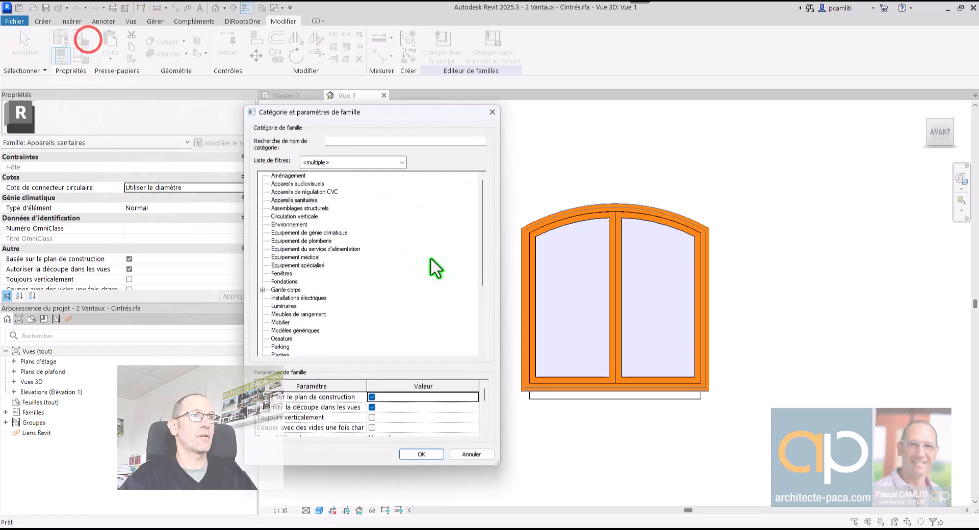
pyautogui.click(284, 273)
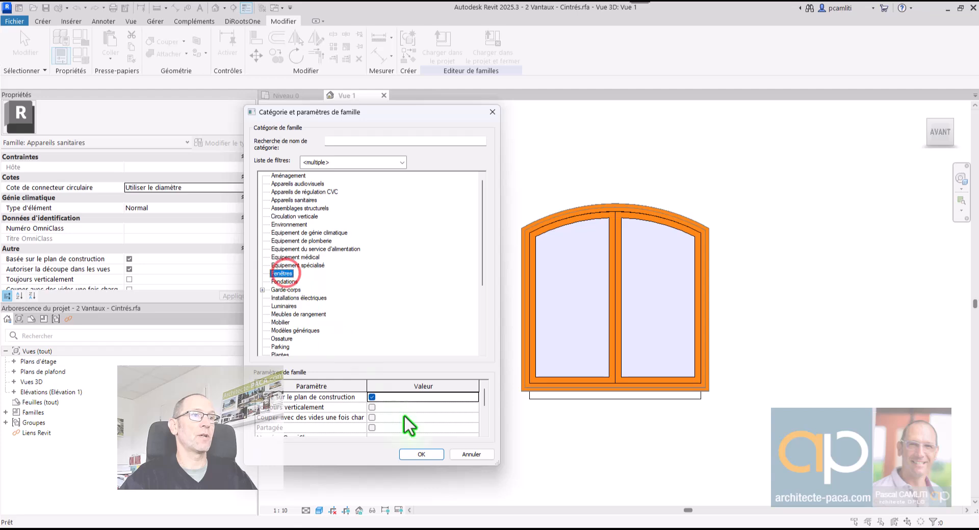
pyautogui.click(372, 396)
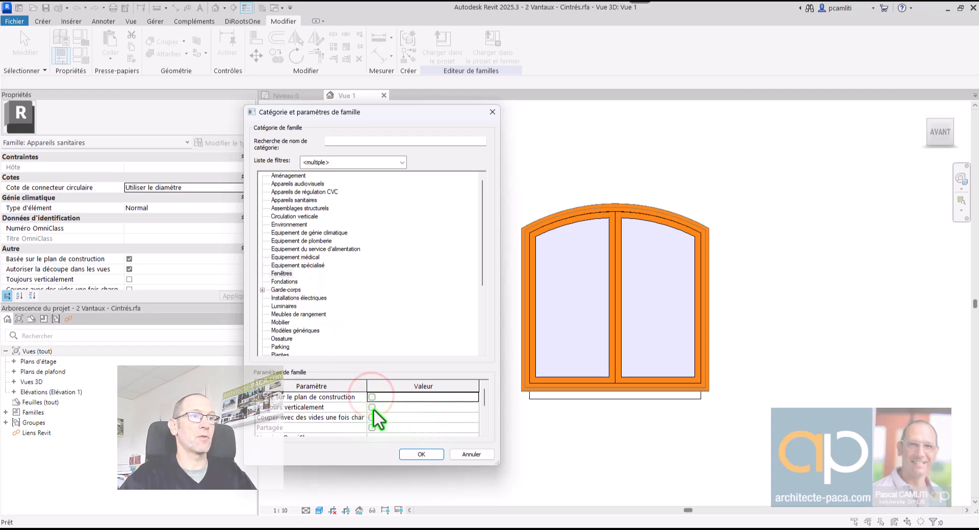
pyautogui.click(372, 407)
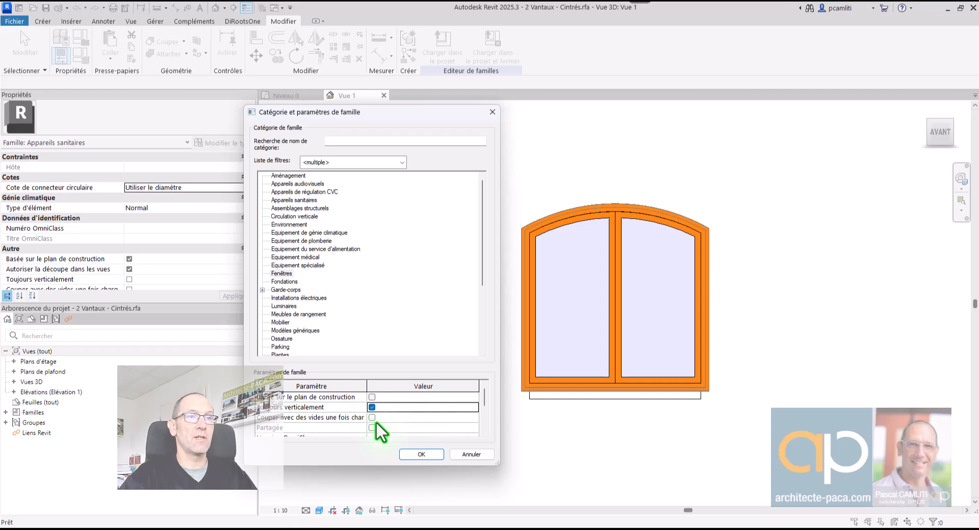
pyautogui.click(372, 418)
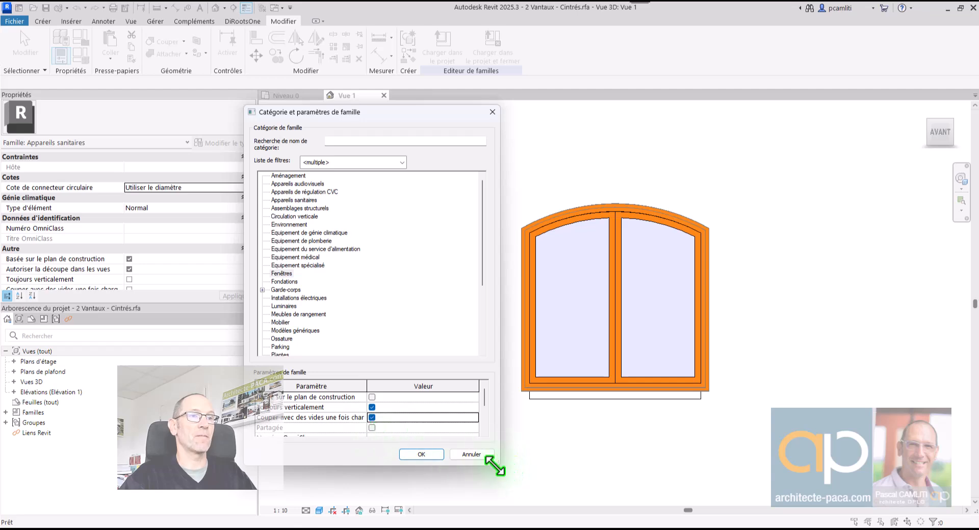
pyautogui.moveTo(495, 462); pyautogui.dragTo(629, 472)
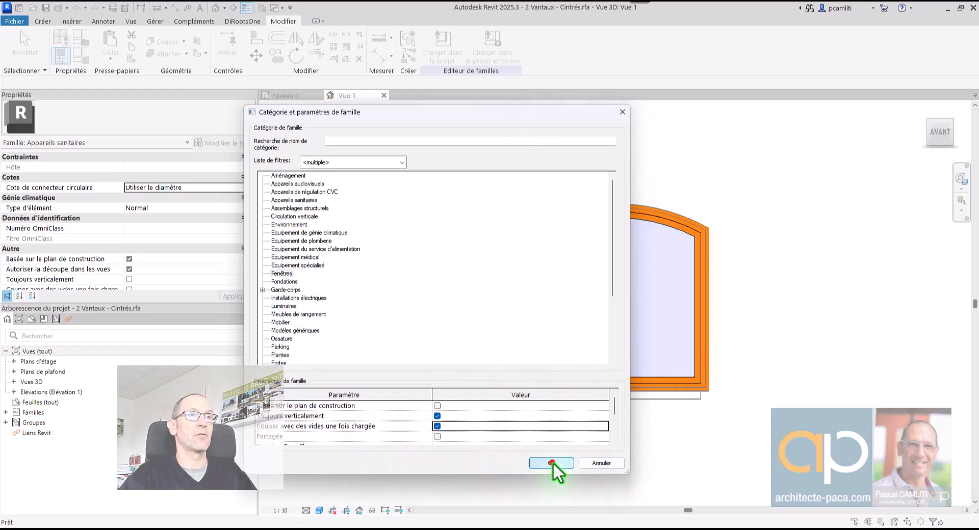
pyautogui.click(553, 463)
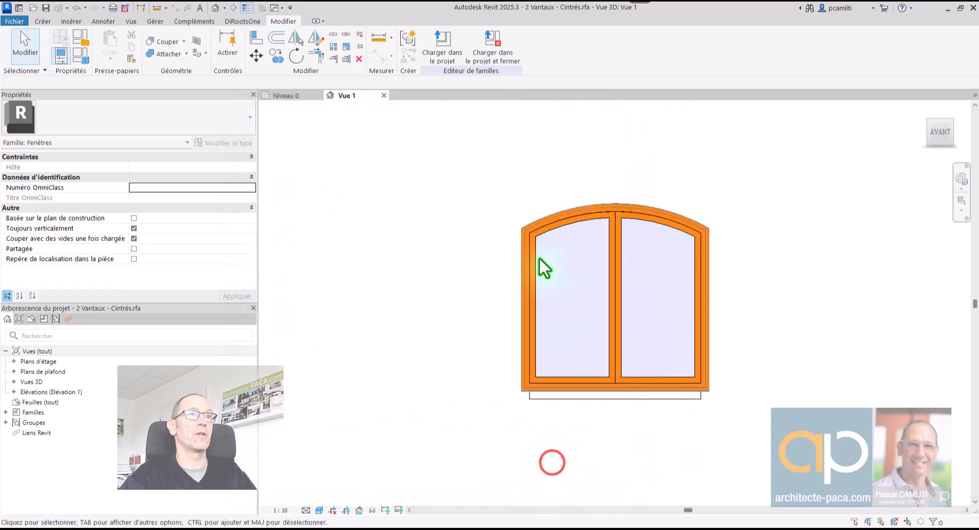
# Load the window family into the project, replacing the existing version, and move the window to a new spot in the Niveau 0 plan.
pyautogui.click(449, 56)
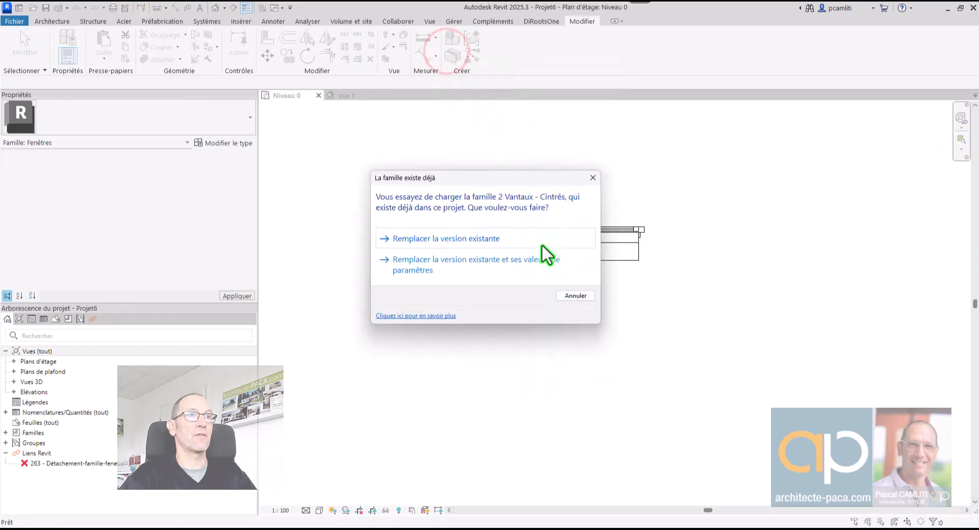
pyautogui.click(476, 239)
pyautogui.click(602, 247)
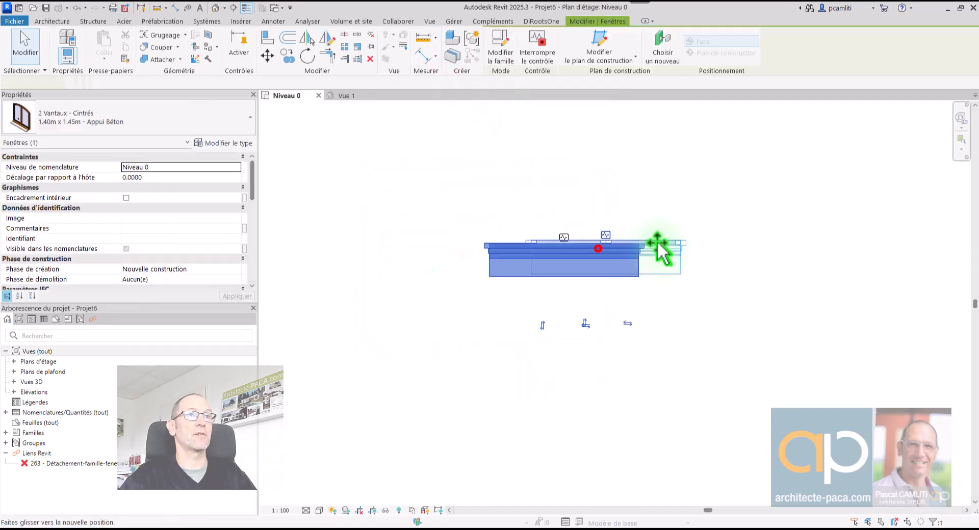
pyautogui.click(677, 317)
# Examine the reloaded arched window up close in the project's 3D view.
pyautogui.press('3')
pyautogui.press('d')
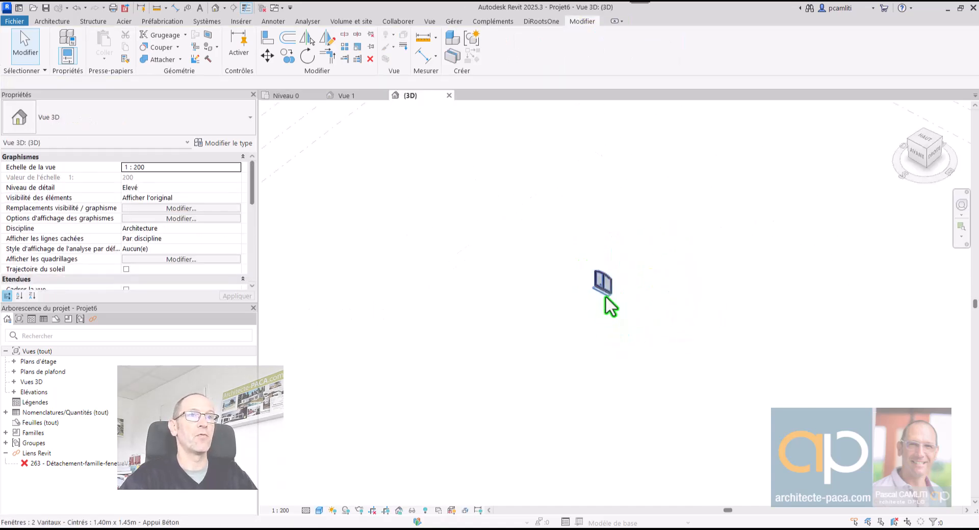
pyautogui.click(602, 293)
pyautogui.scroll(3, 636, 295)
pyautogui.scroll(5, 643, 297)
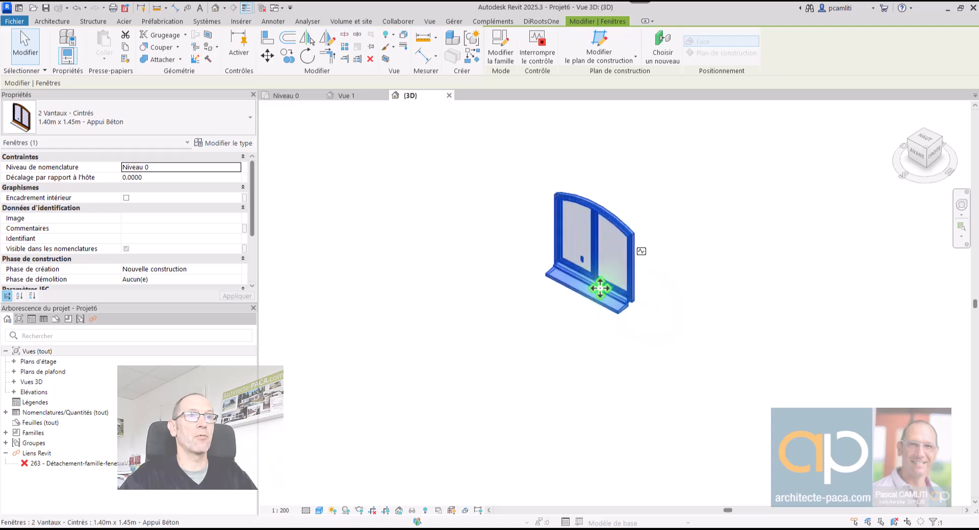
# Set the detail level of the window family's Vue 1 to Elevé.
pyautogui.click(359, 95)
pyautogui.scroll(-2, 641, 355)
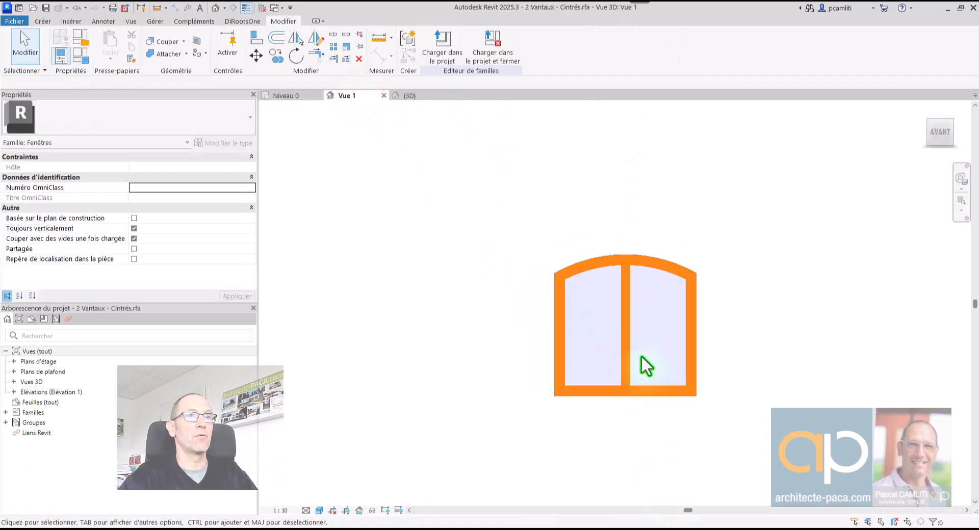
pyautogui.click(305, 510)
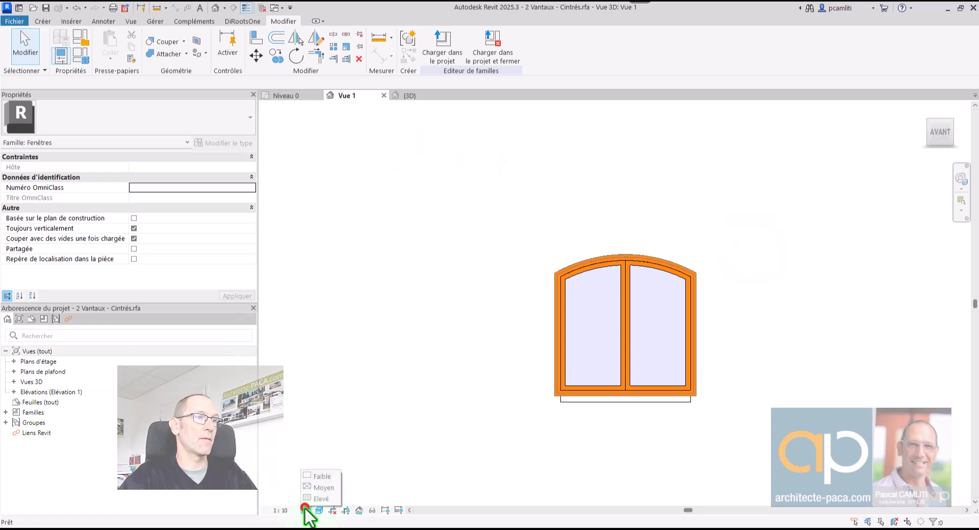
pyautogui.click(322, 496)
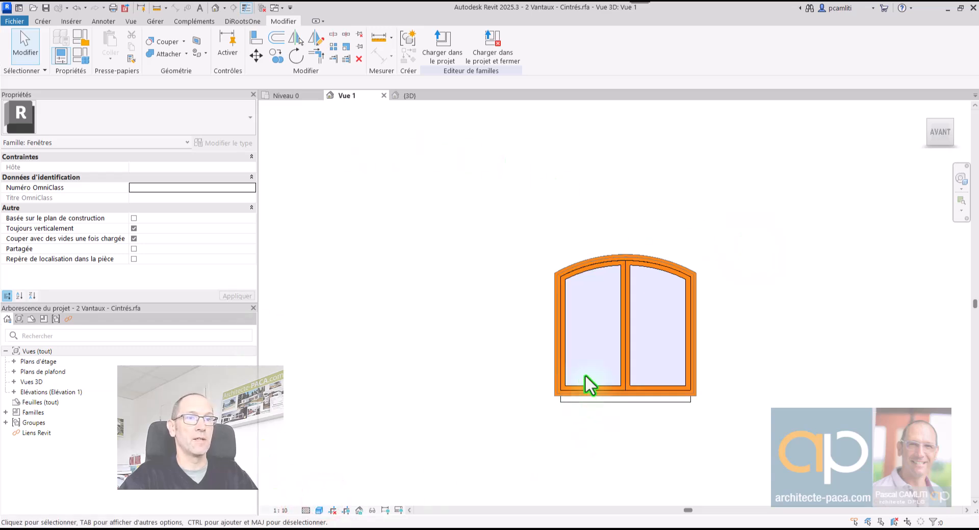
# Inspect the window handle's position relative to the frame from the side in the family's 3D view.
pyautogui.press('3')
pyautogui.press('d')
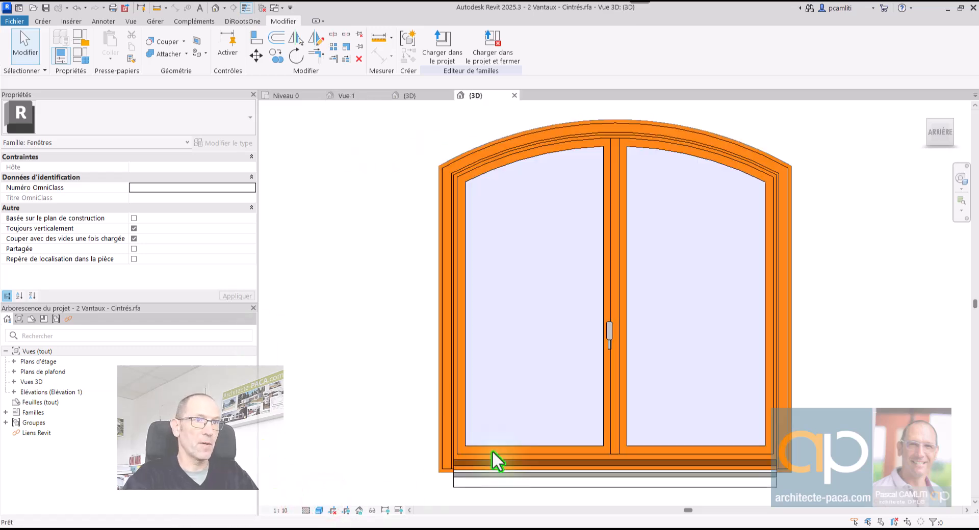
pyautogui.click(610, 336)
pyautogui.keyDown('shift'); pyautogui.moveTo(610, 336); pyautogui.dragTo(771, 381, button='middle'); pyautogui.keyUp('shift')
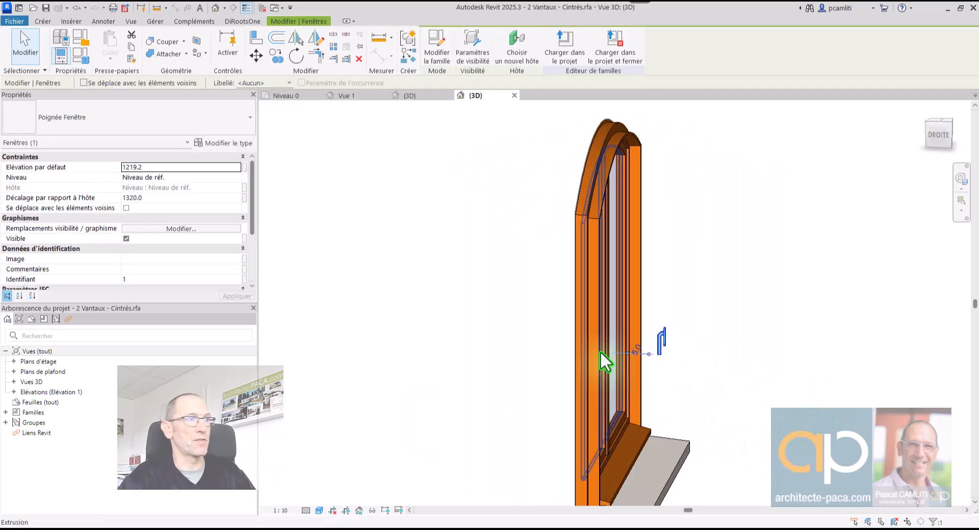
# Delete the window handle lying away from the frame in the family's Niveau de réf. floor plan.
pyautogui.click(69, 369)
pyautogui.doubleClick(70, 364)
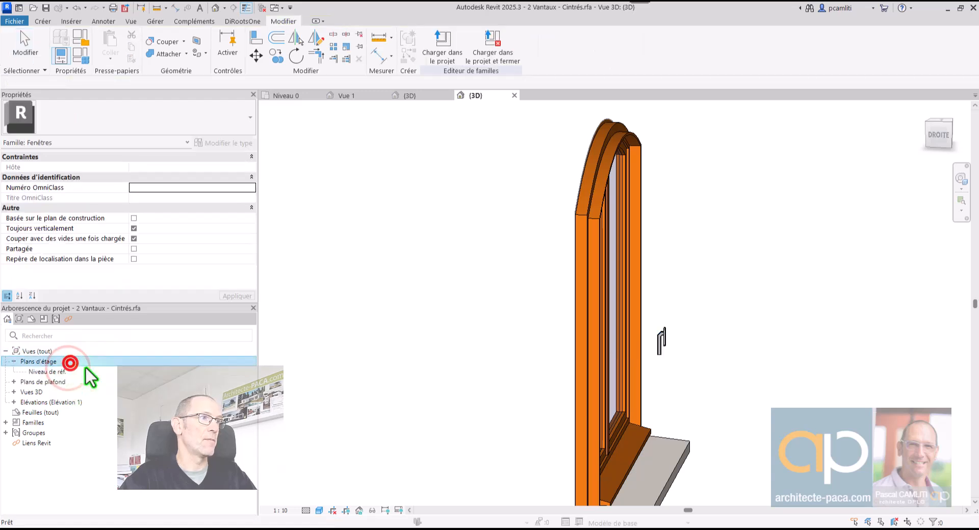
pyautogui.click(100, 375)
pyautogui.doubleClick(100, 375)
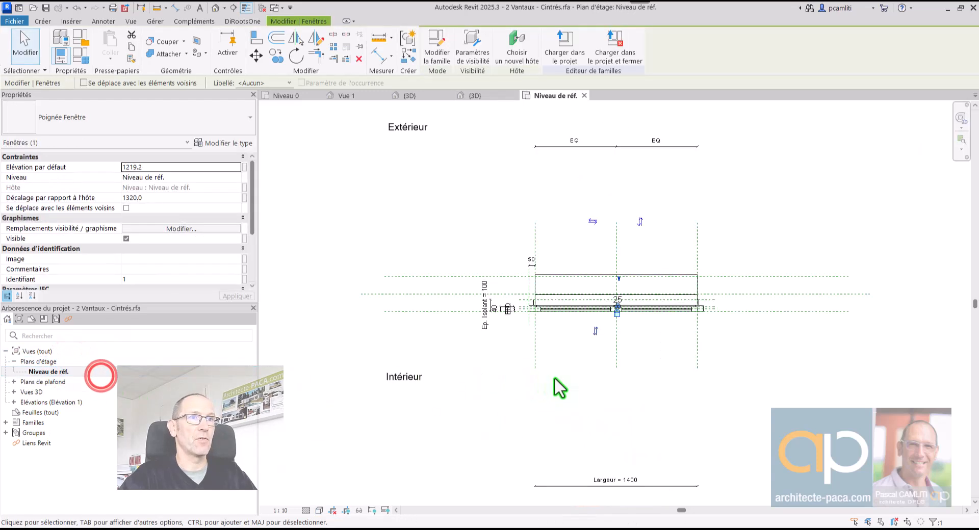
pyautogui.scroll(5, 617, 329)
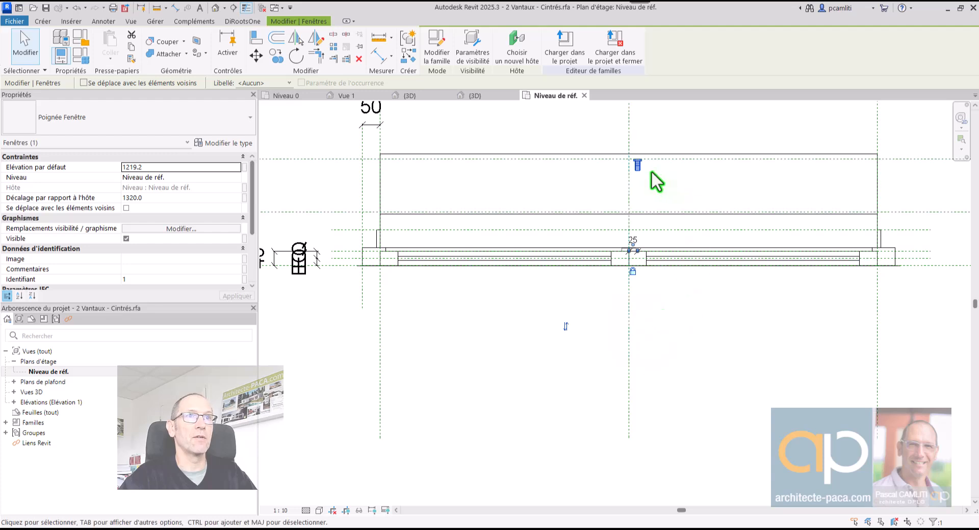
pyautogui.click(673, 123)
pyautogui.click(636, 164)
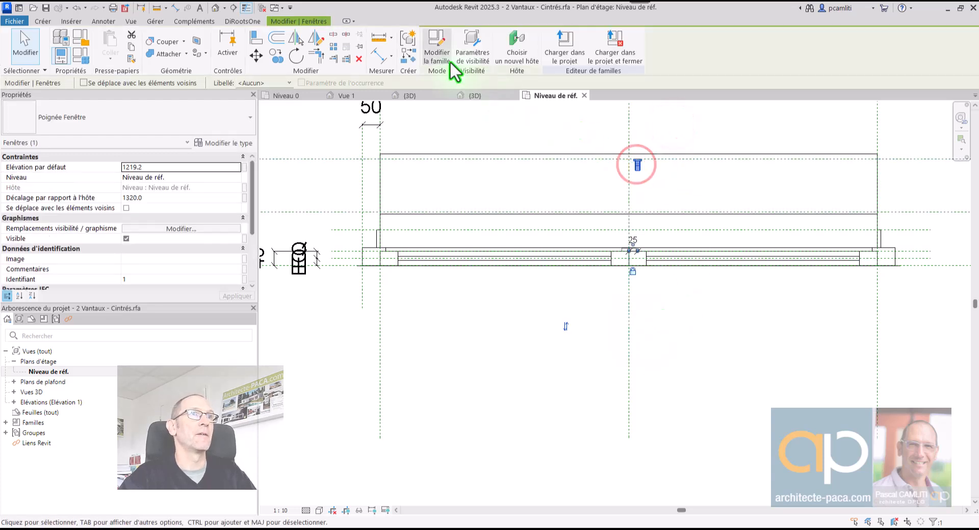
pyautogui.click(529, 51)
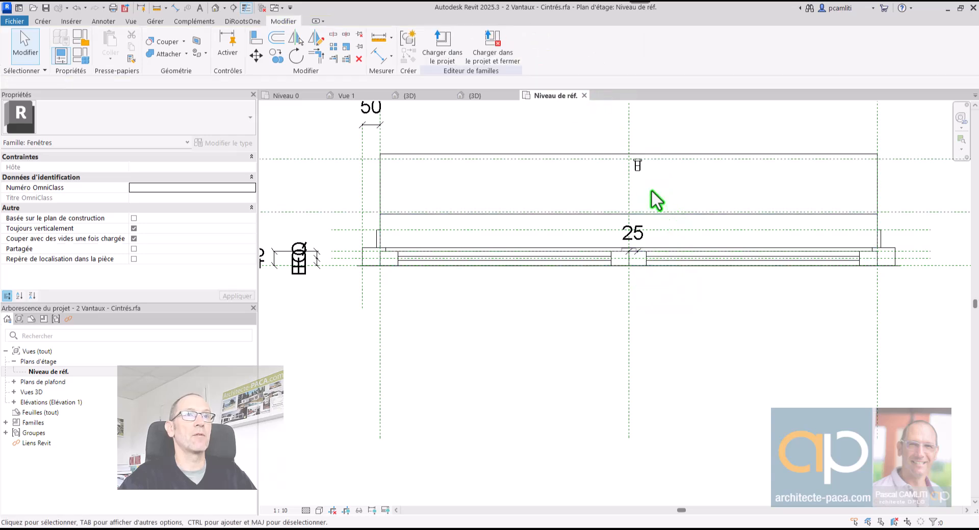
pyautogui.click(635, 166)
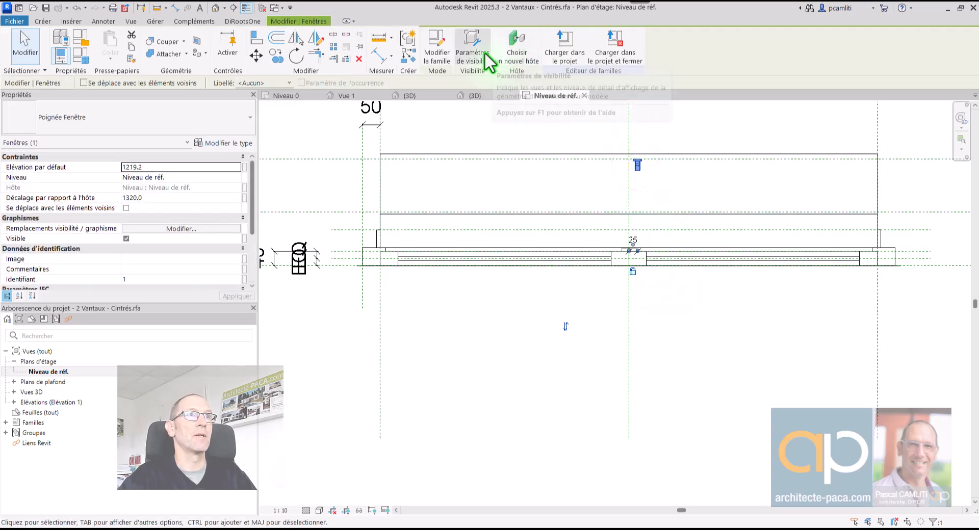
pyautogui.press('Escape')
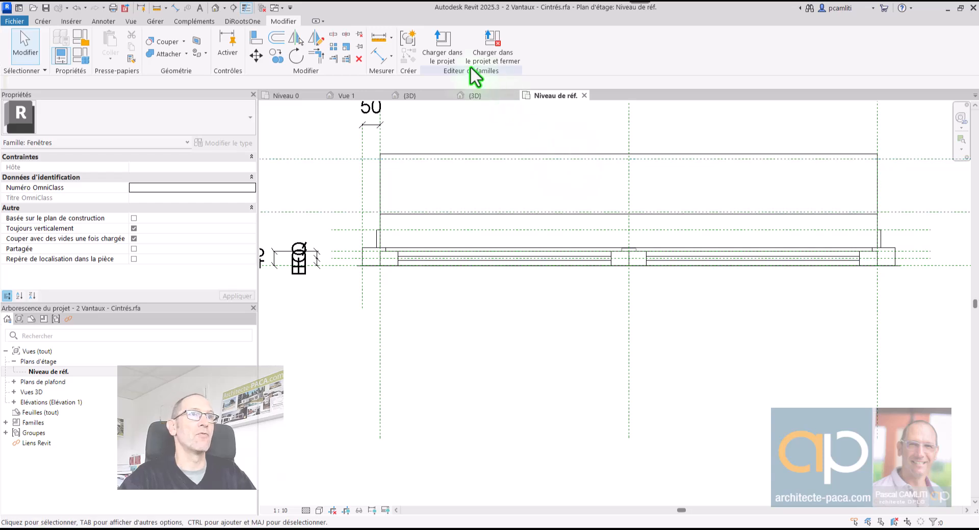
# Reload the window family into the project, replacing the existing version, and select the window in the Niveau 0 plan.
pyautogui.click(448, 51)
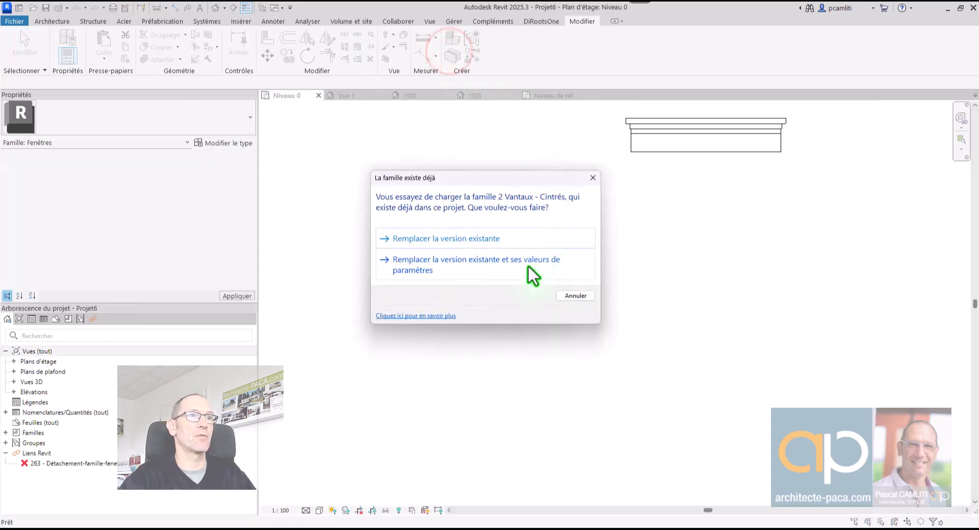
pyautogui.click(507, 238)
pyautogui.click(734, 137)
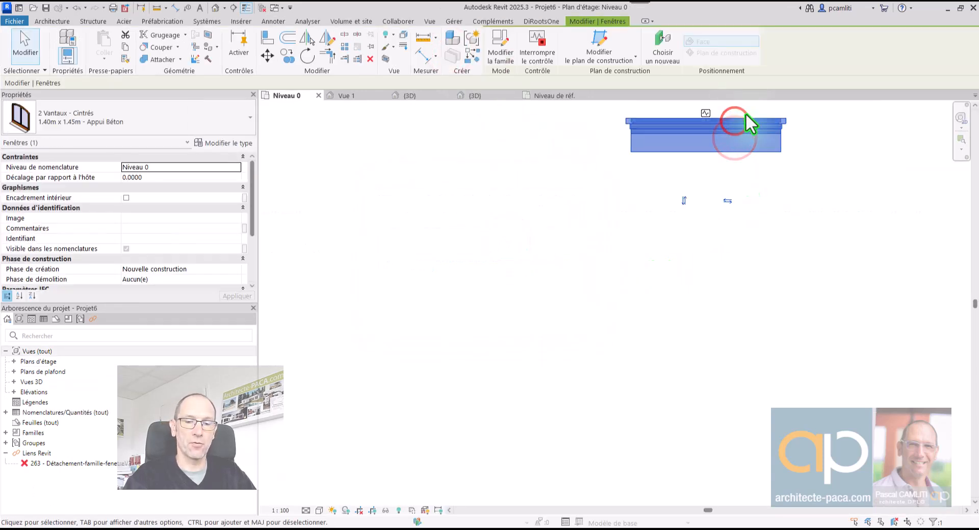
# Examine the updated window from the front and at an angle in the project's 3D view.
pyautogui.press('3')
pyautogui.press('d')
pyautogui.keyDown('shift'); pyautogui.moveTo(742, 281); pyautogui.dragTo(653, 364, button='middle'); pyautogui.keyUp('shift')
pyautogui.moveTo(654, 365); pyautogui.dragTo(699, 259, button='middle')
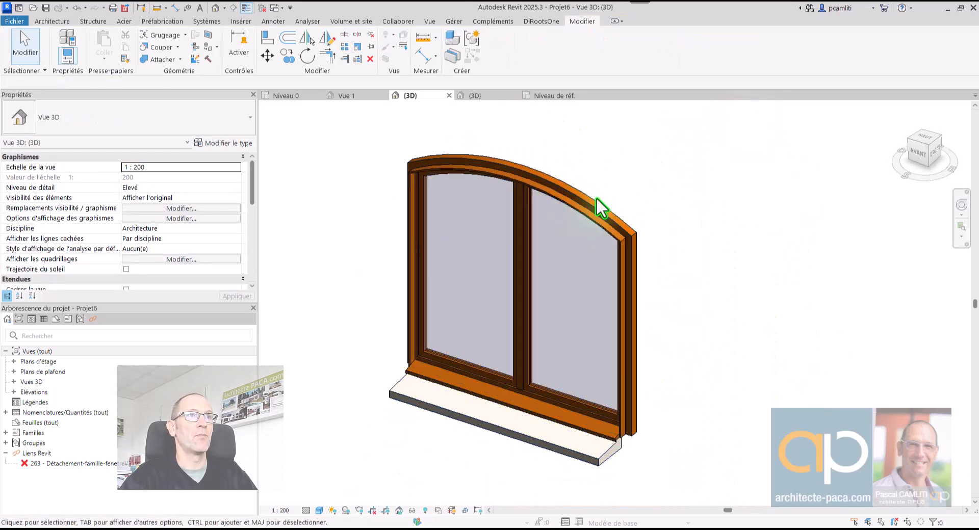
pyautogui.keyDown('shift'); pyautogui.moveTo(595, 197); pyautogui.dragTo(614, 217, button='middle'); pyautogui.keyUp('shift')
pyautogui.scroll(-3, 614, 217)
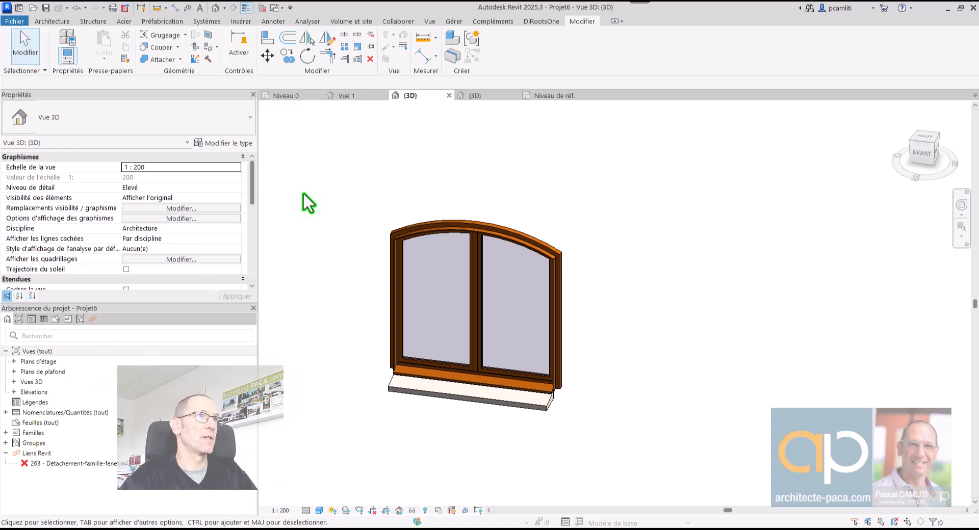
# Save the edited window family under the new name "2 Vantaux - Cintrés-libre.rfa" in the "263 - Détachement familles d'un hote" folder.
pyautogui.click(289, 95)
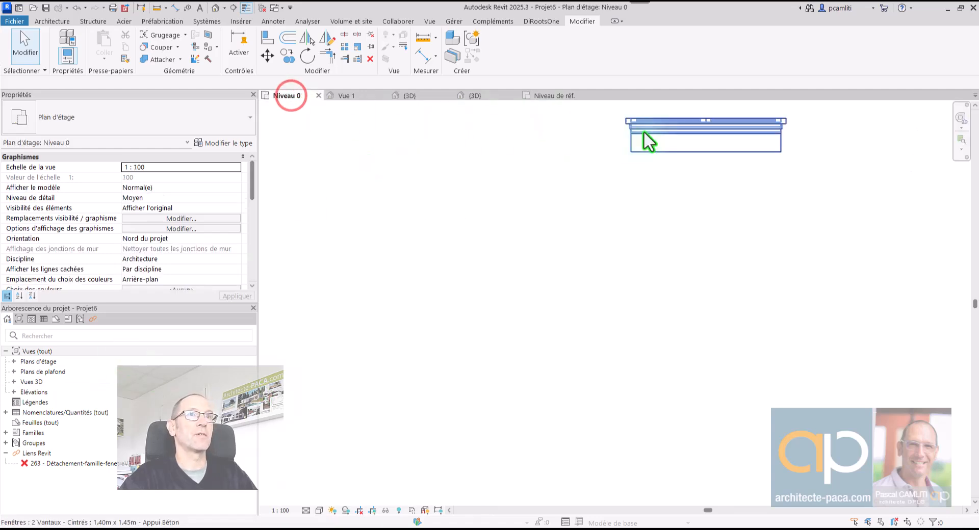
pyautogui.click(572, 96)
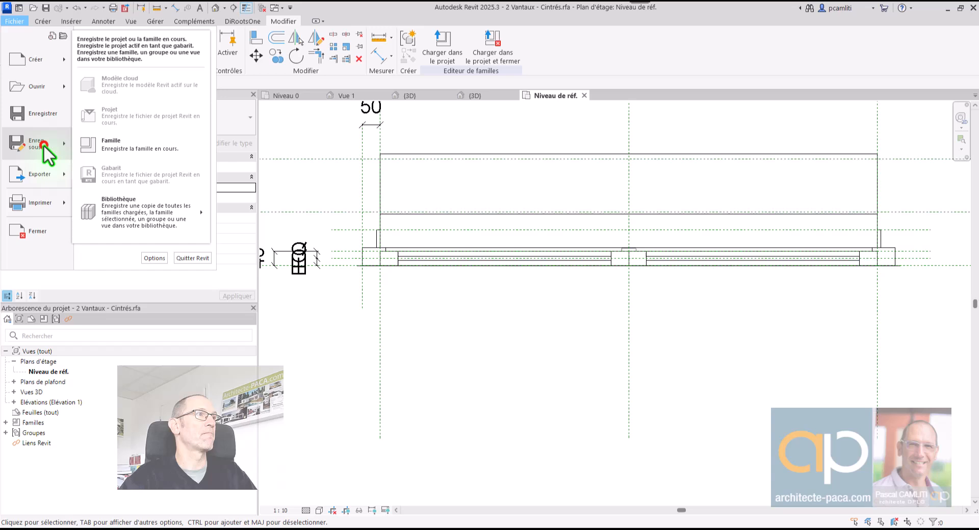
pyautogui.click(124, 146)
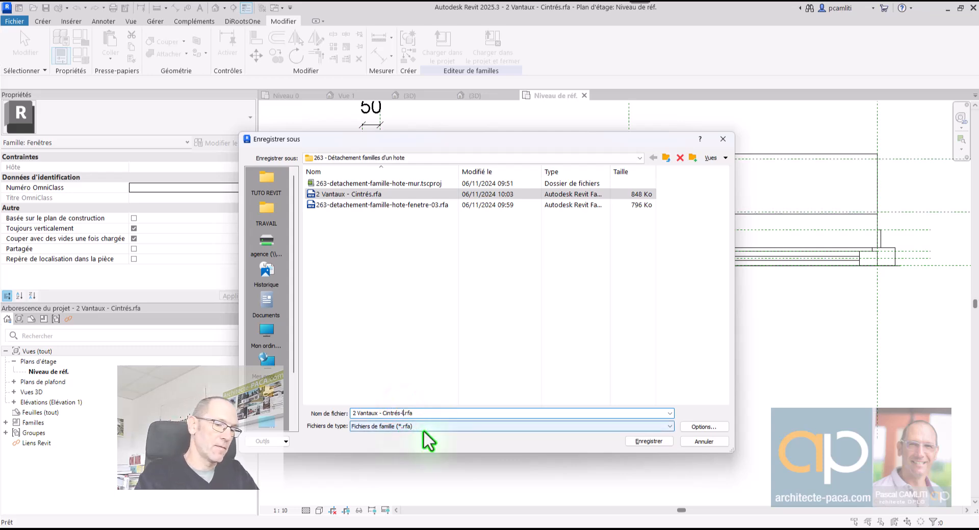
pyautogui.press('Return')
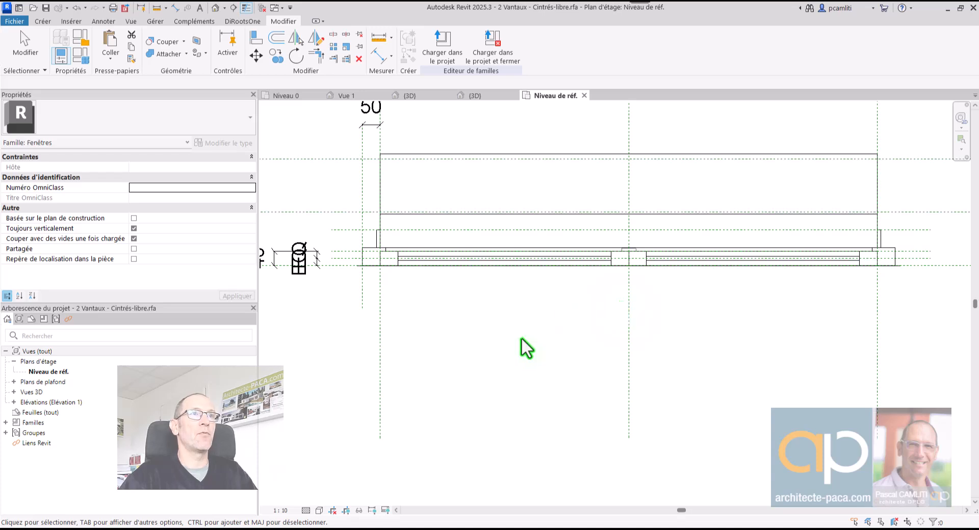
pyautogui.click(19, 21)
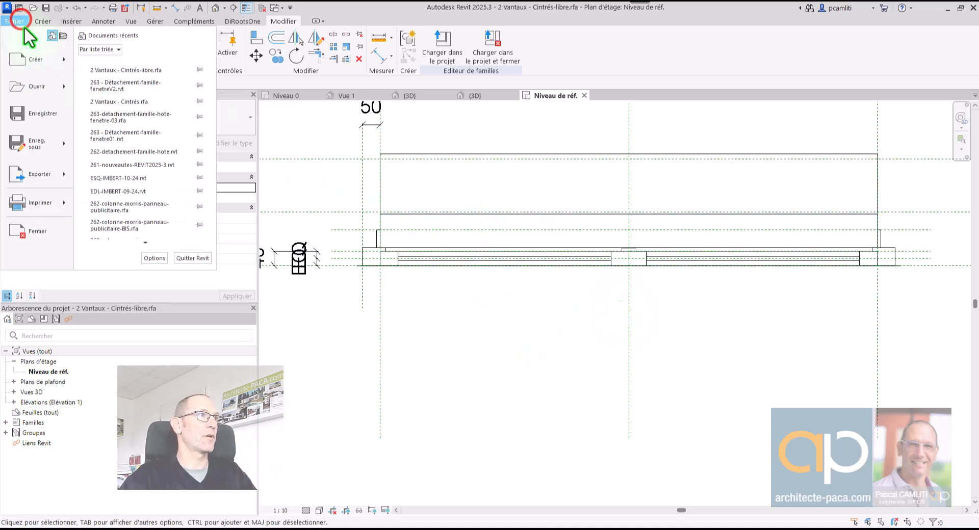
# Create a new project based on the "Gabarit architectural" template.
pyautogui.click(127, 72)
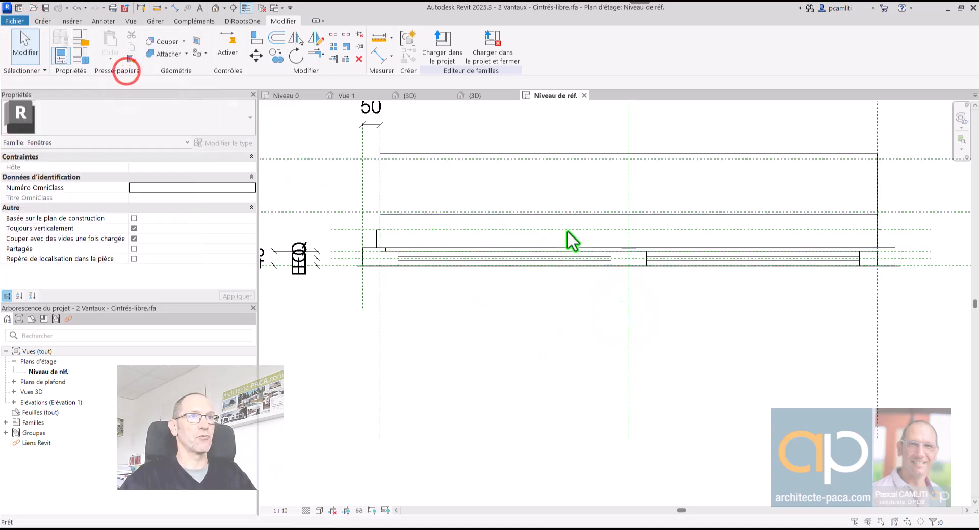
pyautogui.click(438, 179)
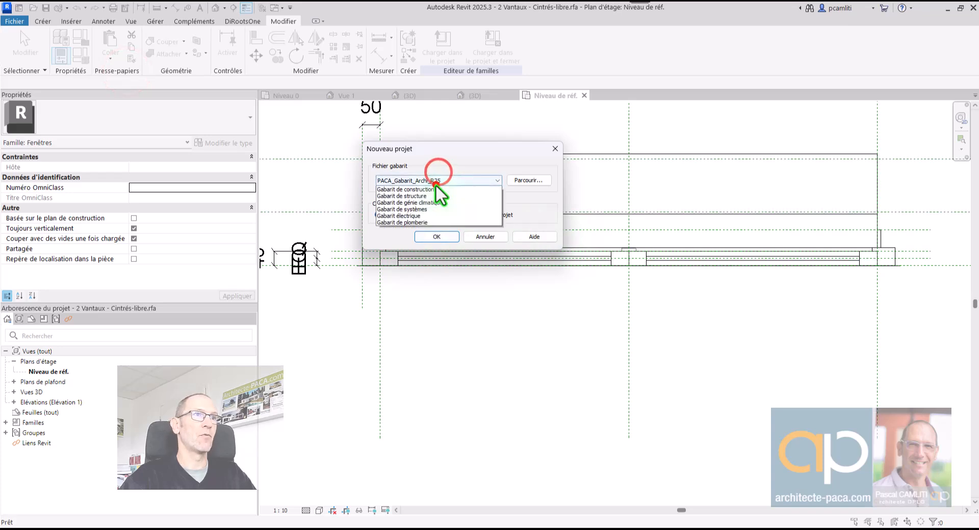
pyautogui.click(434, 210)
pyautogui.click(437, 181)
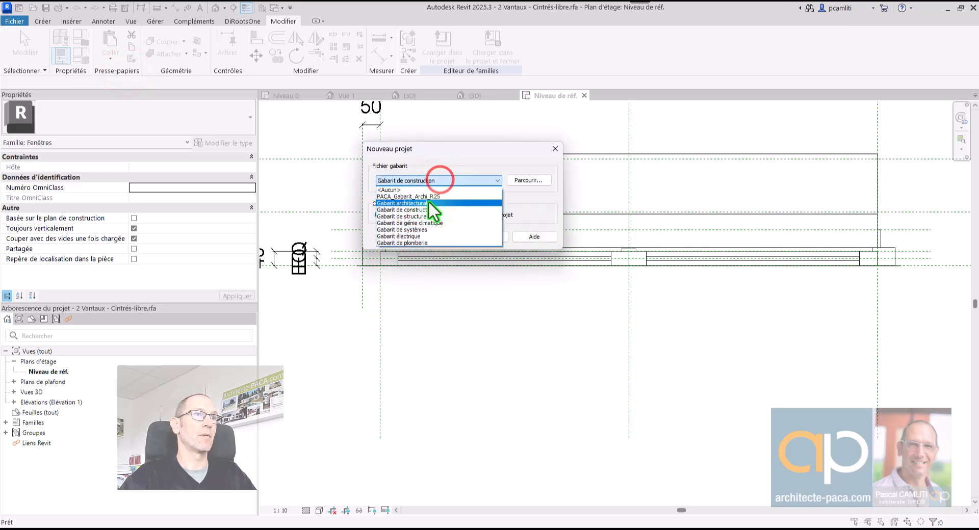
pyautogui.click(430, 204)
pyautogui.click(436, 237)
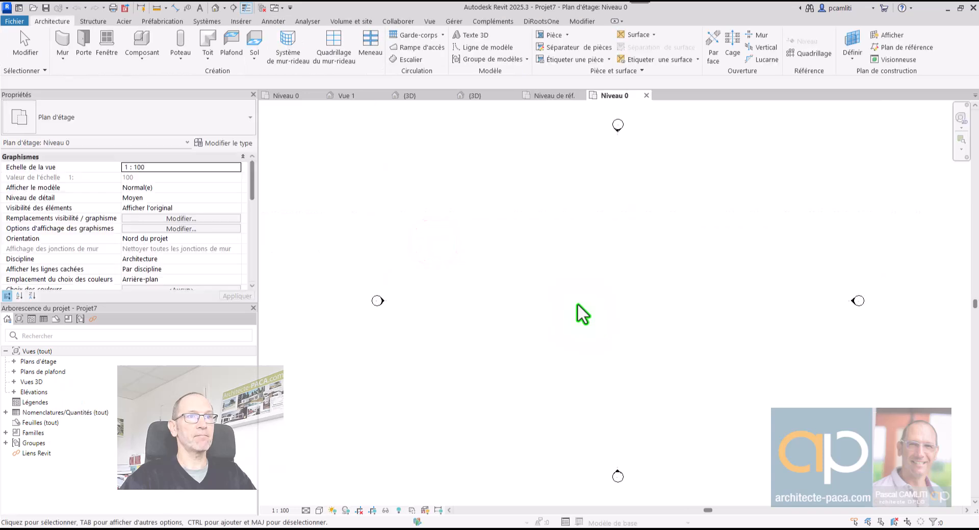
# Draw a straight horizontal wall of type Générique - Ext. 200 mm between the elevation markers in the Niveau 0 plan.
pyautogui.click(63, 41)
pyautogui.click(525, 291)
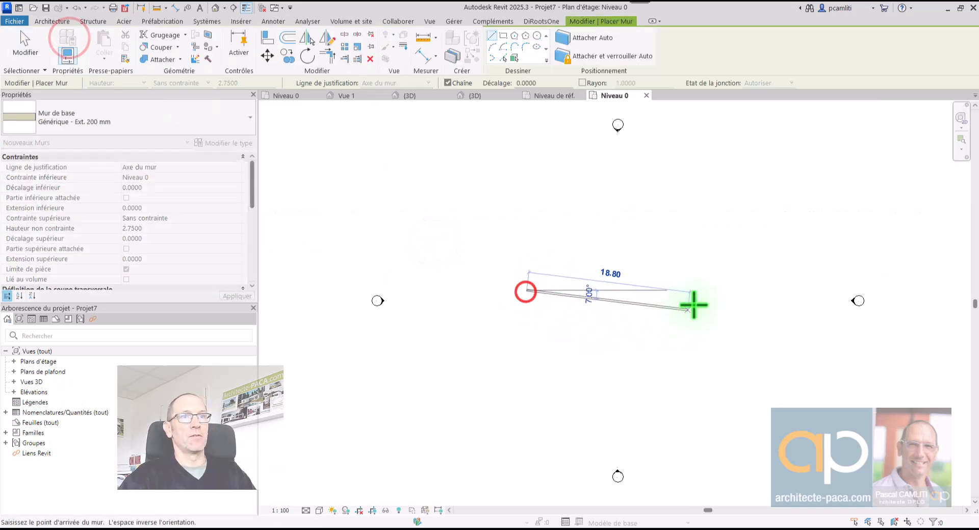
pyautogui.click(673, 291)
pyautogui.press('Escape')
pyautogui.press('Escape')
pyautogui.scroll(3, 619, 189)
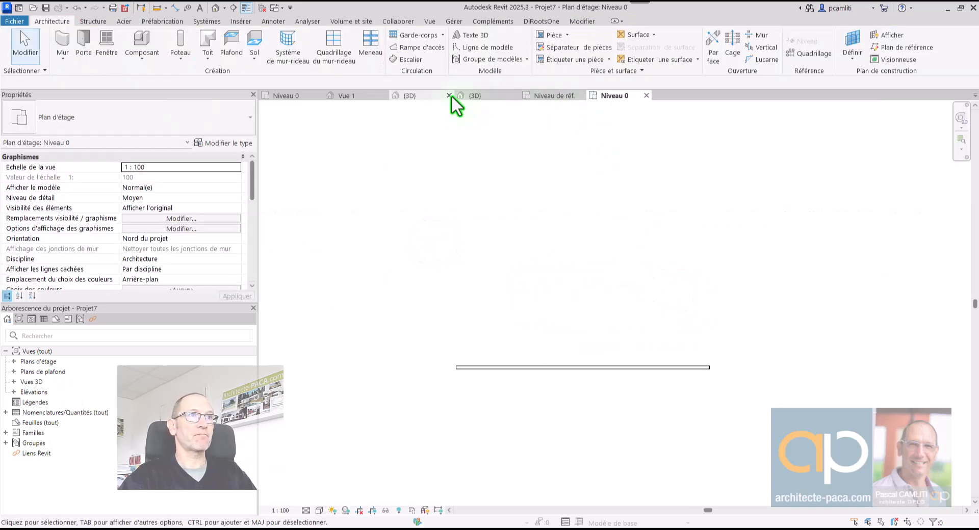
# Load the "2 Vantaux - Cintrés-libre" window family from its 3D view into Projet7.
pyautogui.click(484, 97)
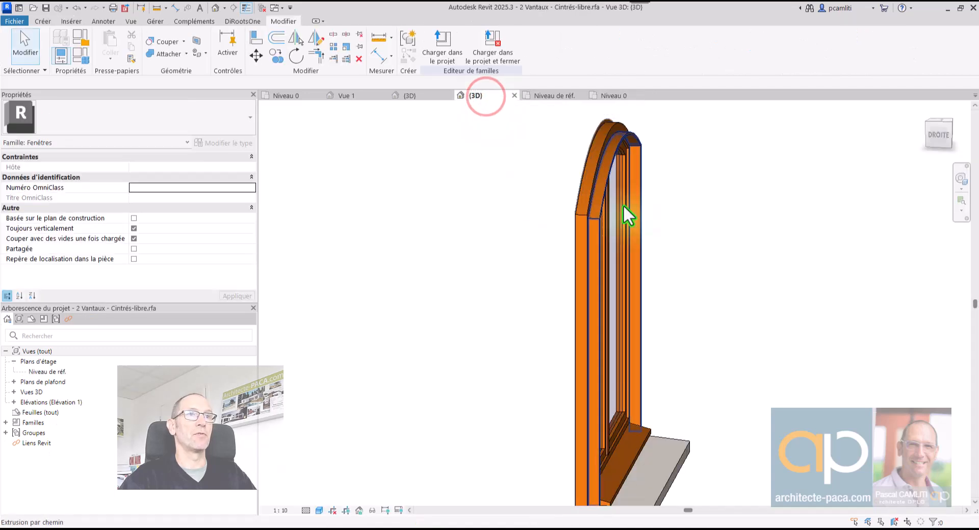
pyautogui.keyDown('shift'); pyautogui.moveTo(771, 221); pyautogui.dragTo(635, 250, button='middle'); pyautogui.keyUp('shift')
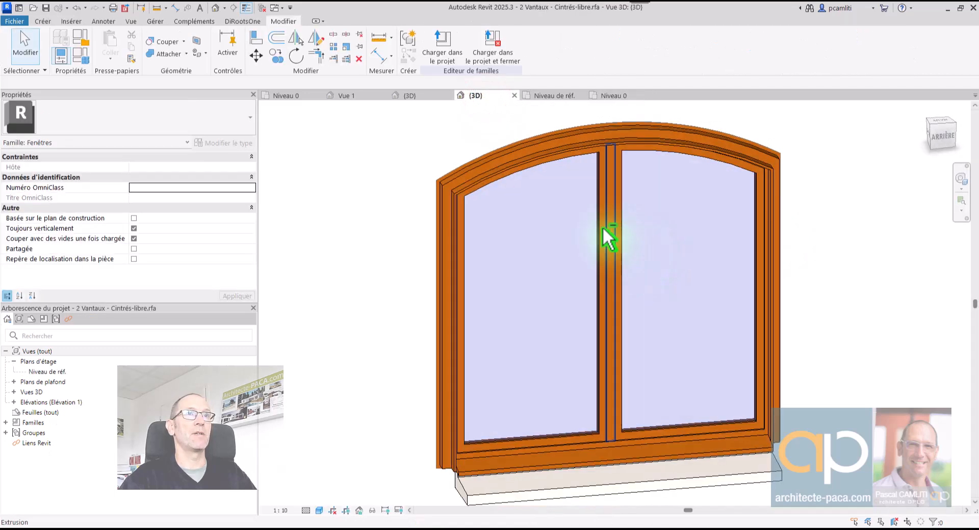
pyautogui.click(451, 51)
pyautogui.click(424, 222)
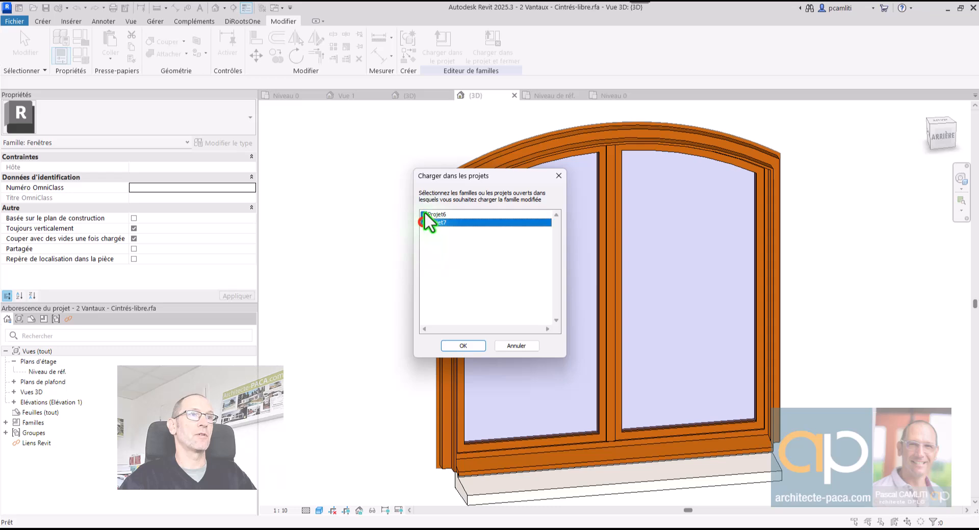
pyautogui.click(467, 346)
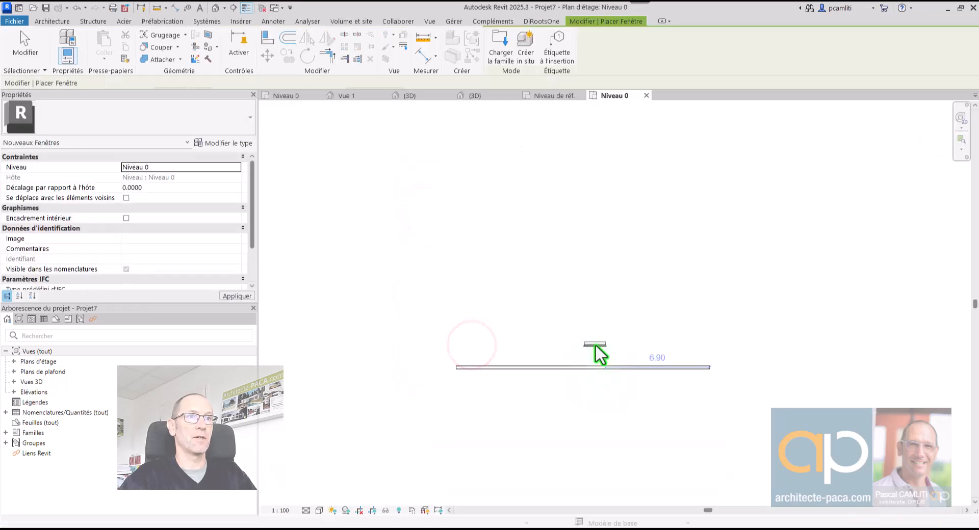
# Place one 1.40m x 1.45m - Appui Béton window beside the wall in the Niveau 0 plan and move it onto the wall.
pyautogui.scroll(5, 573, 382)
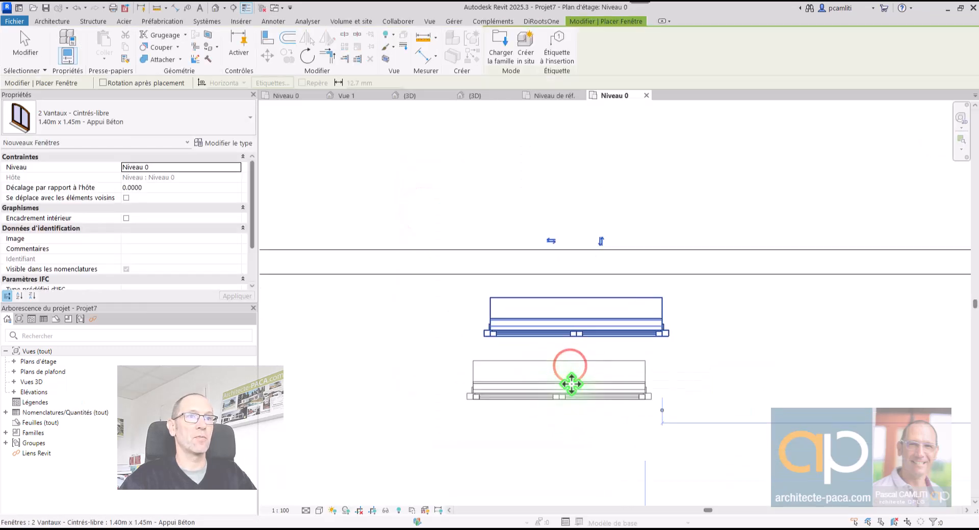
pyautogui.press('Escape')
pyautogui.moveTo(595, 334); pyautogui.dragTo(650, 203)
pyautogui.click(704, 216)
pyautogui.scroll(-2, 700, 218)
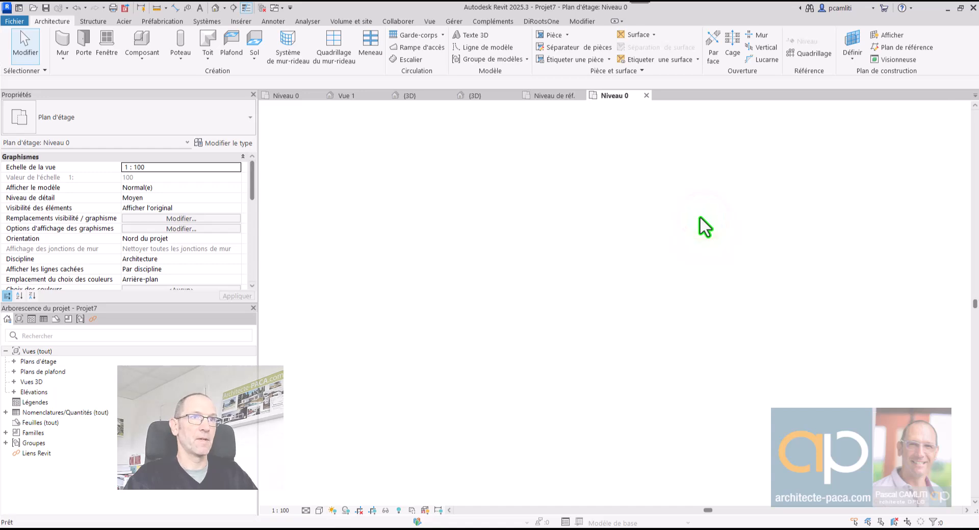
# Examine the window against the wall from several angles in the 3D view and check its category and host in its properties.
pyautogui.scroll(1, 664, 336)
pyautogui.keyDown('shift'); pyautogui.moveTo(665, 338); pyautogui.dragTo(496, 358, button='middle'); pyautogui.keyUp('shift')
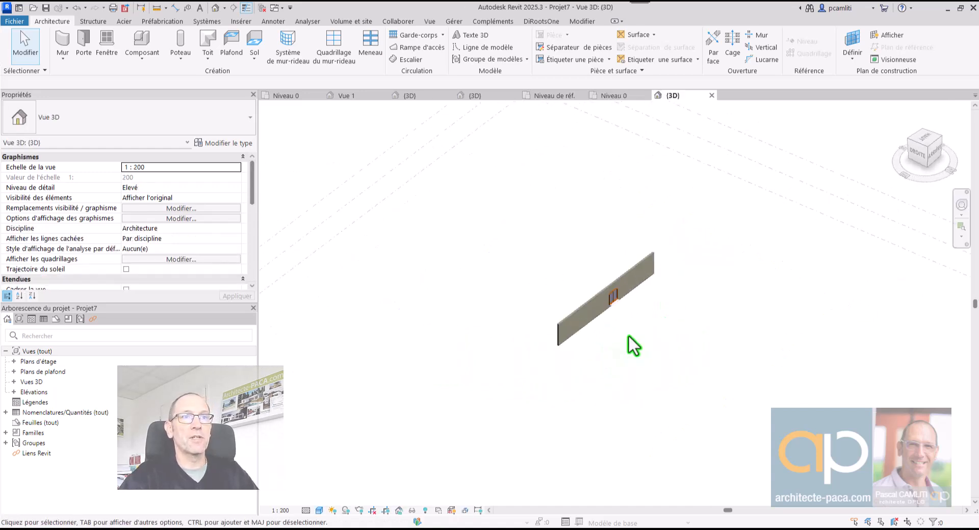
pyautogui.scroll(6, 622, 323)
pyautogui.click(601, 278)
pyautogui.keyDown('shift'); pyautogui.moveTo(601, 278); pyautogui.dragTo(525, 250, button='middle'); pyautogui.keyUp('shift')
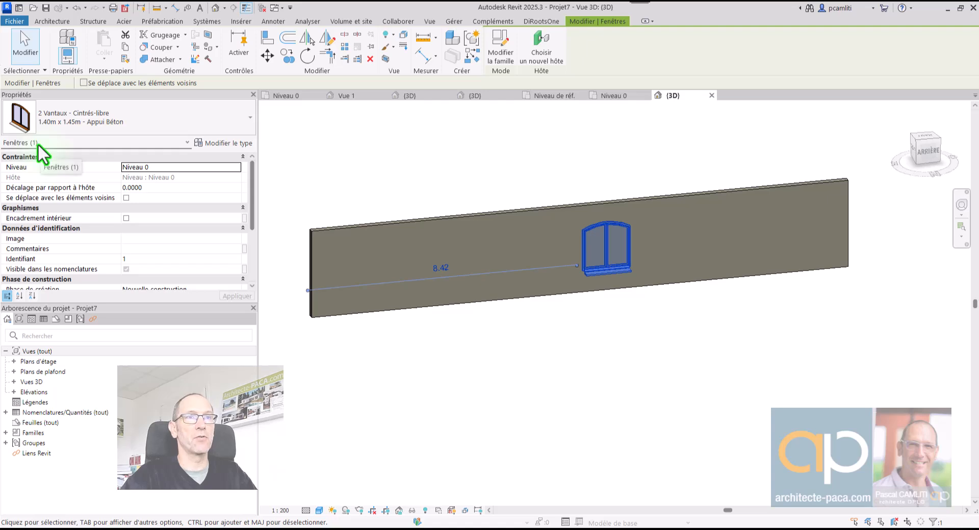
pyautogui.keyDown('shift'); pyautogui.moveTo(745, 372); pyautogui.dragTo(660, 205, button='middle'); pyautogui.keyUp('shift')
pyautogui.click(659, 185)
pyautogui.scroll(3, 659, 188)
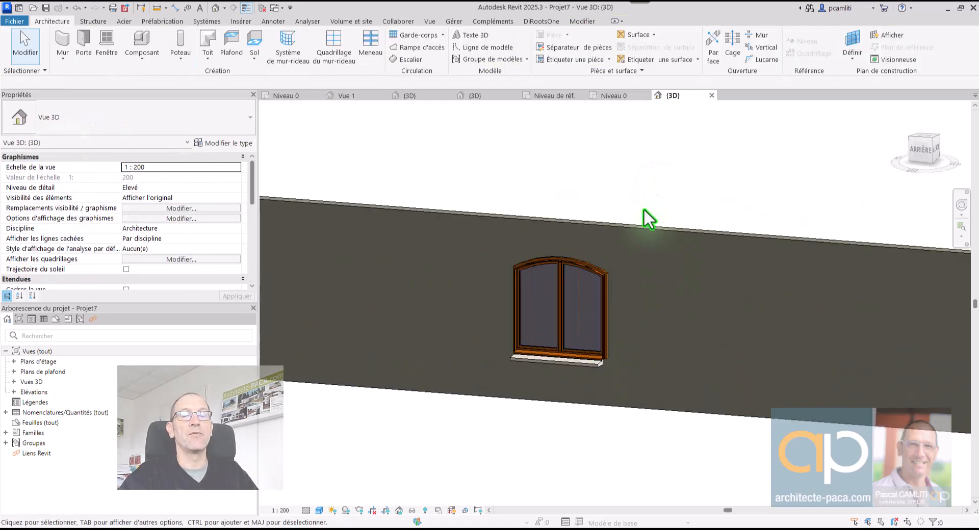